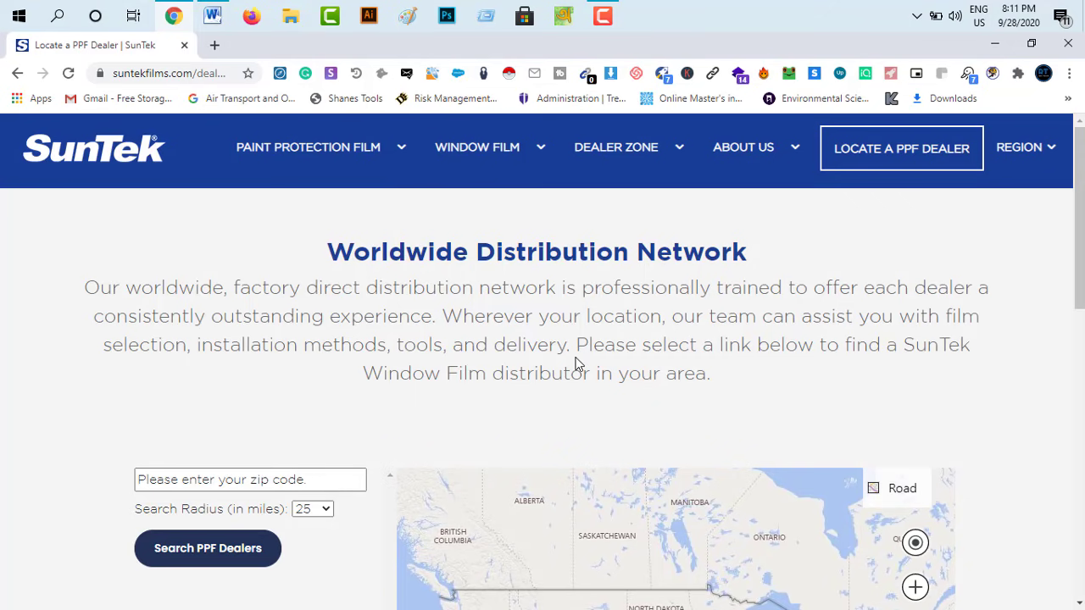
Examine the SunTek dealer locator page from its zip code search form down to the footer
{"action": "scroll", "coordinate": [581, 364], "scroll_direction": "down", "scroll_amount": 4}
{"action": "scroll", "coordinate": [296, 484], "scroll_direction": "down", "scroll_amount": 10}
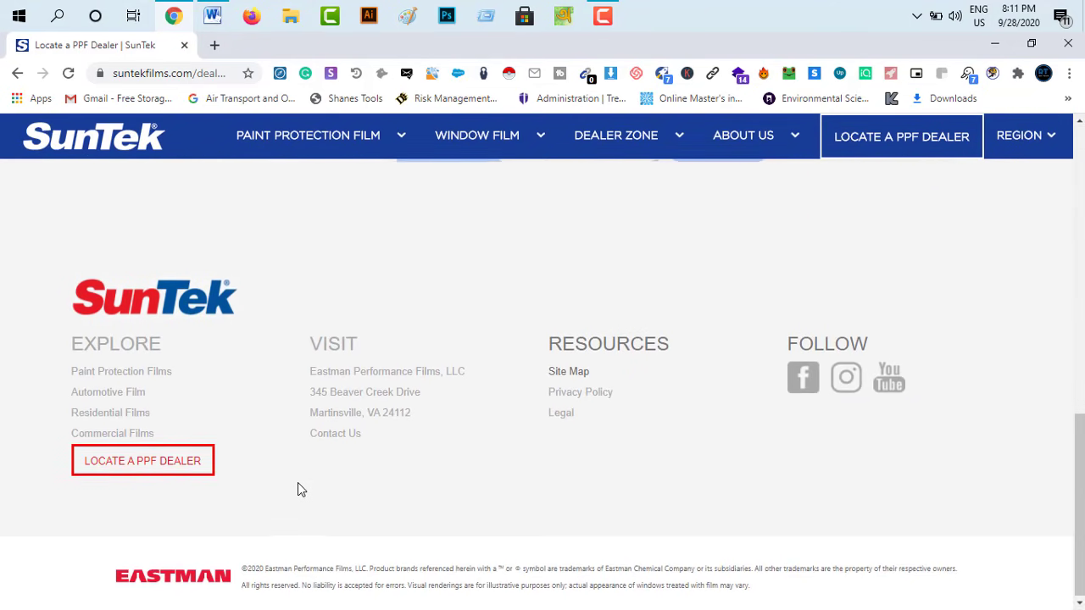
{"action": "scroll", "coordinate": [297, 490], "scroll_direction": "up", "scroll_amount": 12}
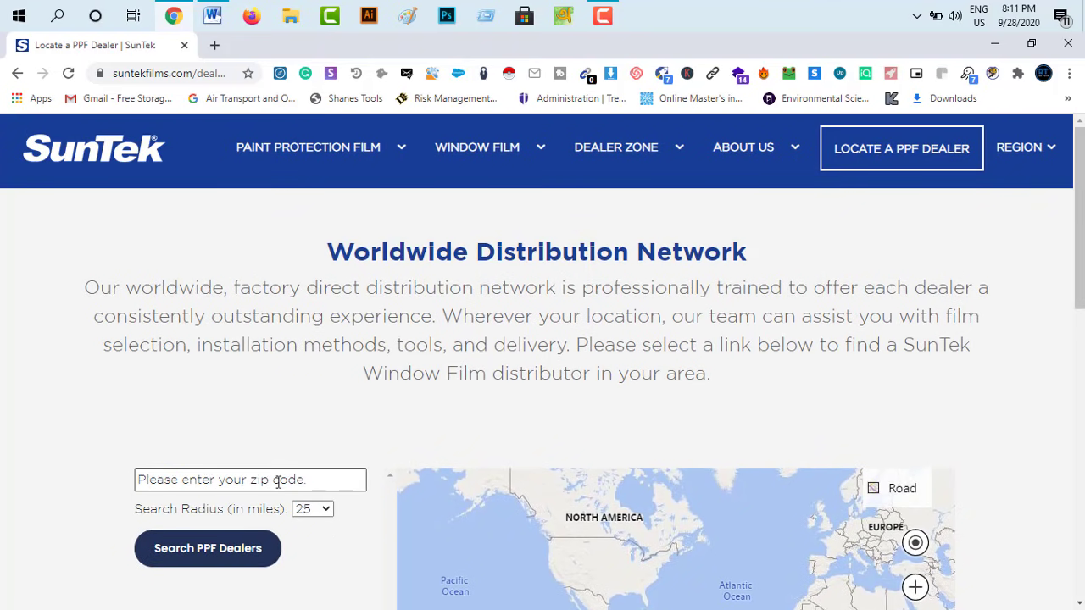
{"action": "left_click", "coordinate": [189, 479]}
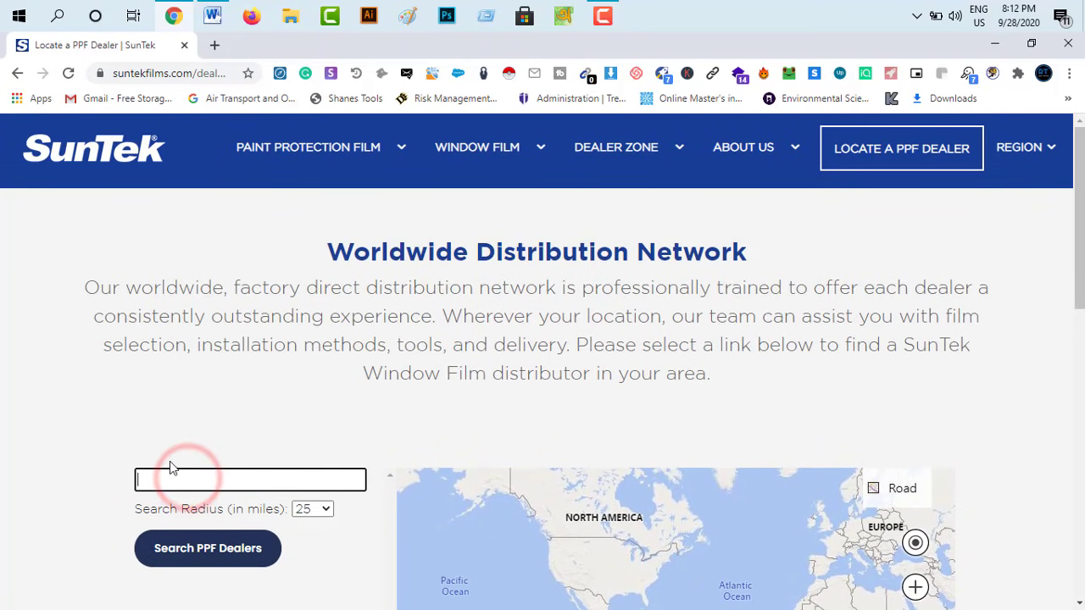
Check the job details document in Word for the required country and compare it with the dealer page's zip code search in Chrome
{"action": "left_click", "coordinate": [223, 18]}
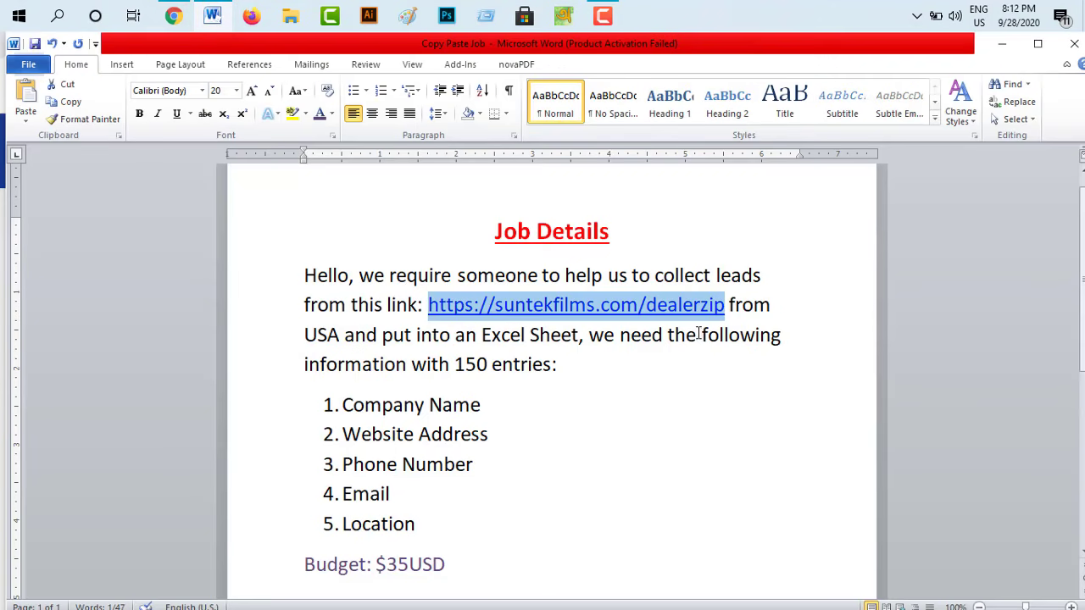
{"action": "left_click", "coordinate": [342, 335]}
{"action": "double_click", "coordinate": [335, 336]}
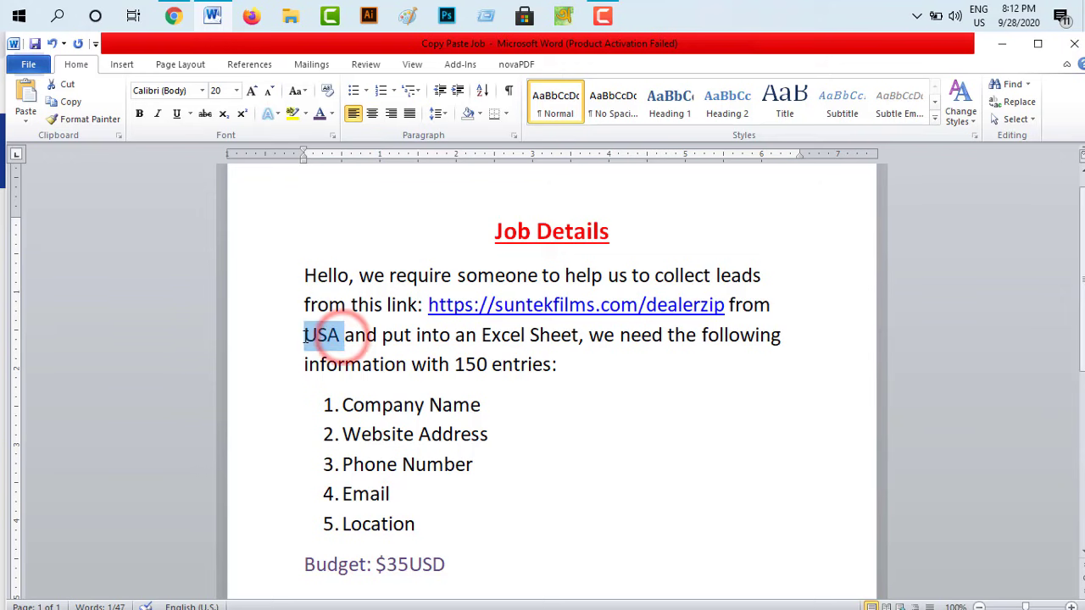
{"action": "key", "text": "alt+Tab"}
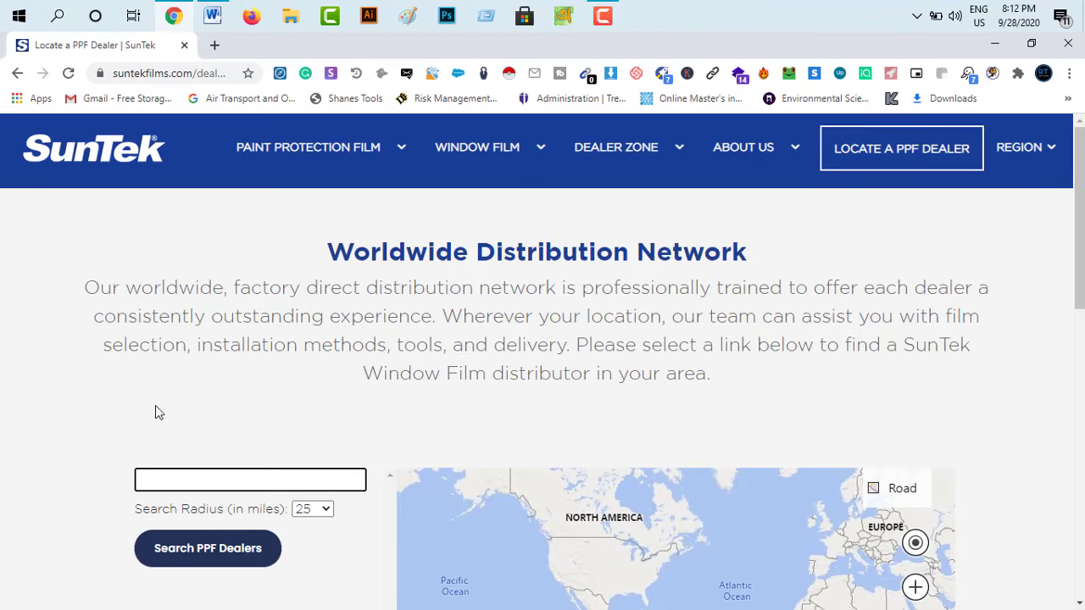
{"action": "left_click", "coordinate": [151, 479]}
{"action": "key", "text": "alt+Tab"}
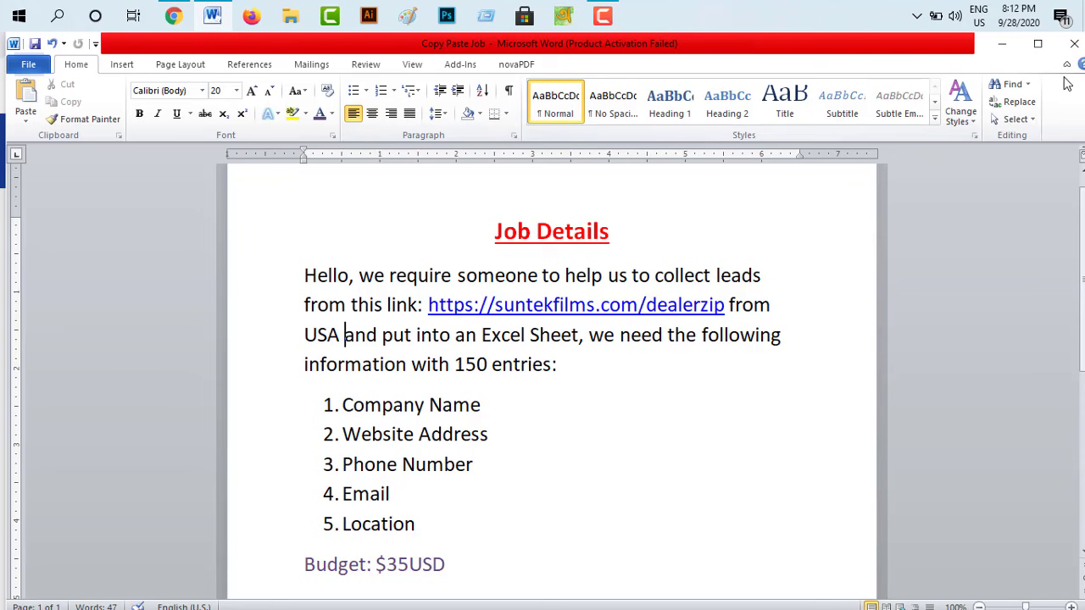
Minimize the Word and Chrome windows and create a new Excel worksheet named "copy paste" on the desktop
{"action": "left_click", "coordinate": [1002, 42]}
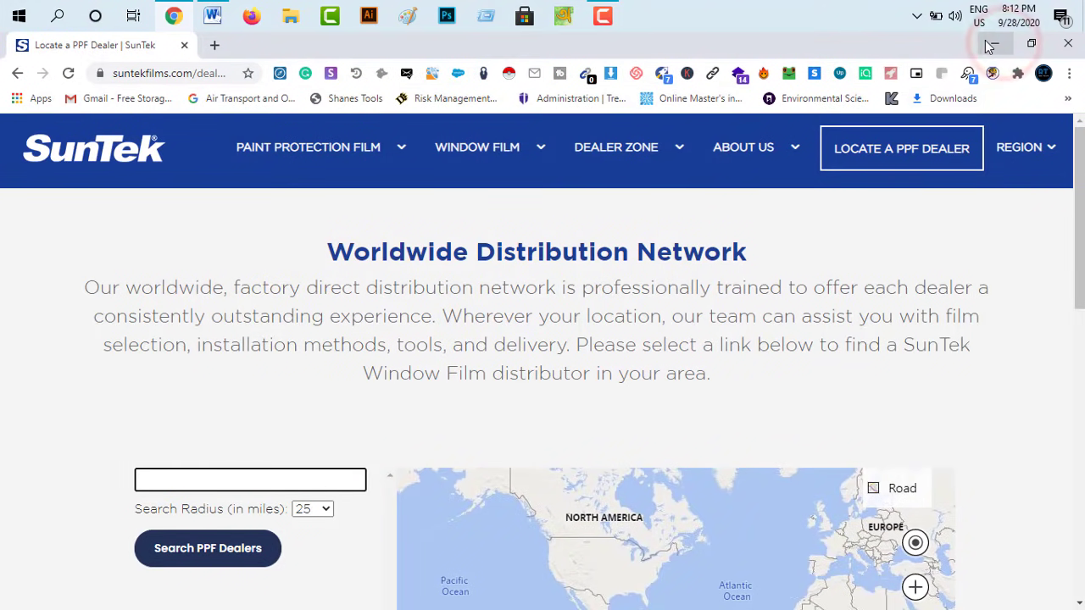
{"action": "left_click", "coordinate": [989, 44]}
{"action": "right_click", "coordinate": [557, 141]}
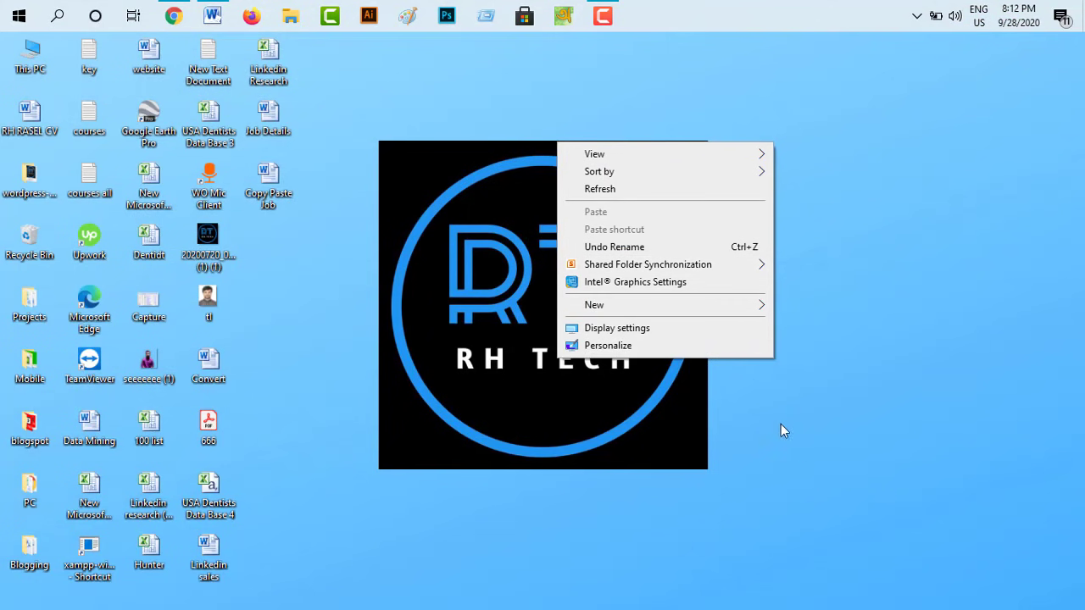
{"action": "mouse_move", "coordinate": [756, 307]}
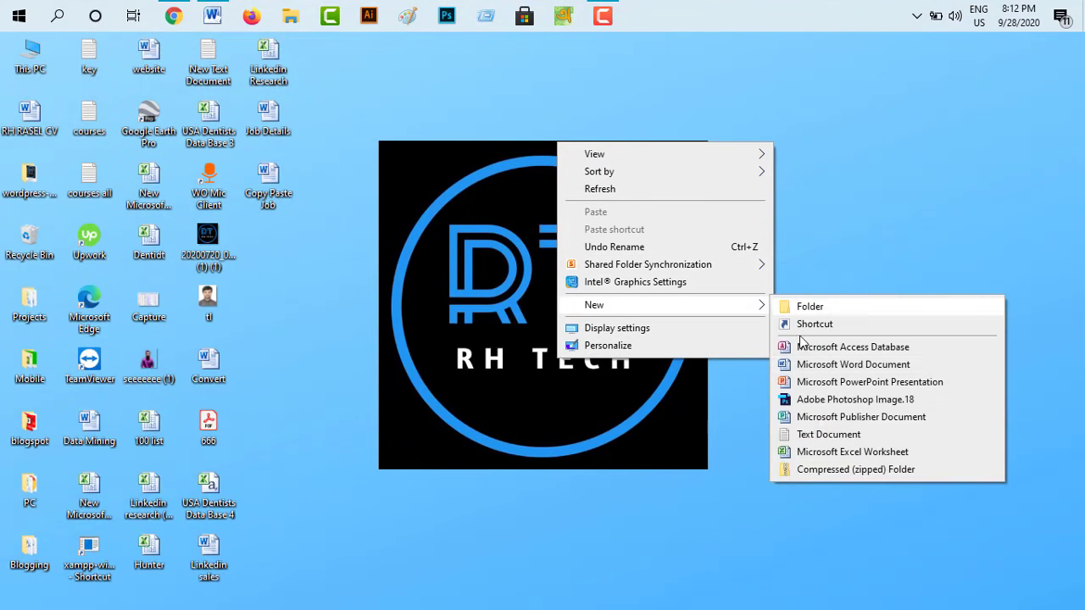
{"action": "left_click", "coordinate": [838, 455]}
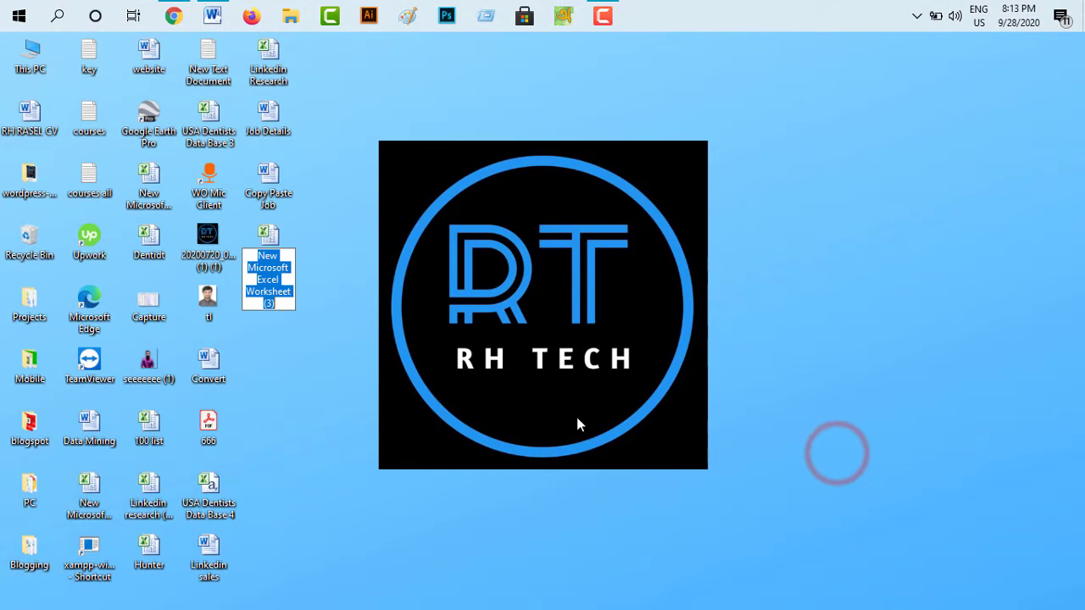
{"action": "type", "text": "co"}
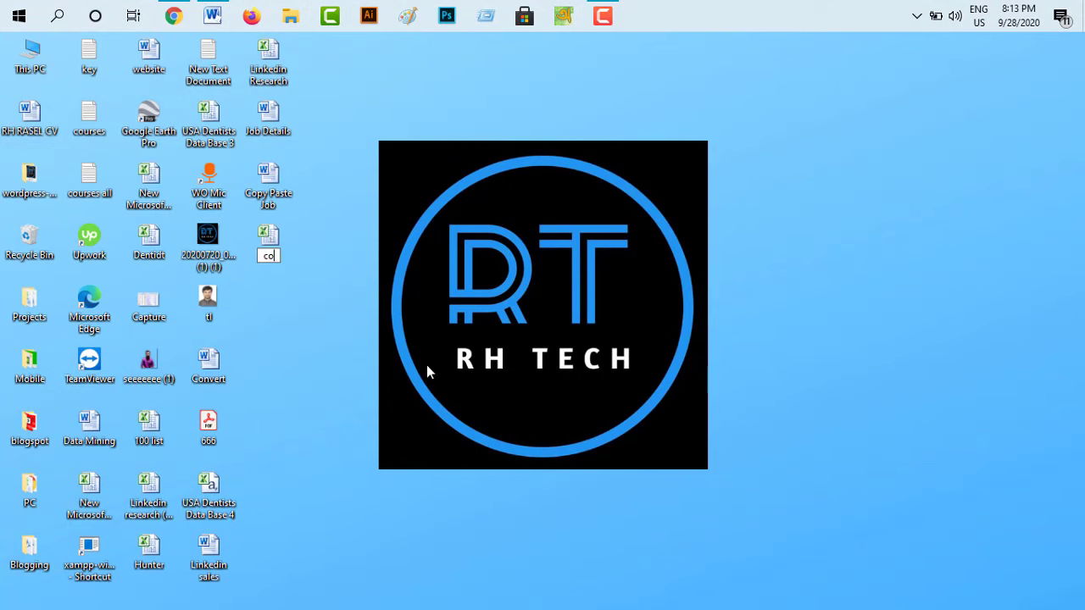
{"action": "type", "text": "py paste"}
{"action": "left_click", "coordinate": [329, 330]}
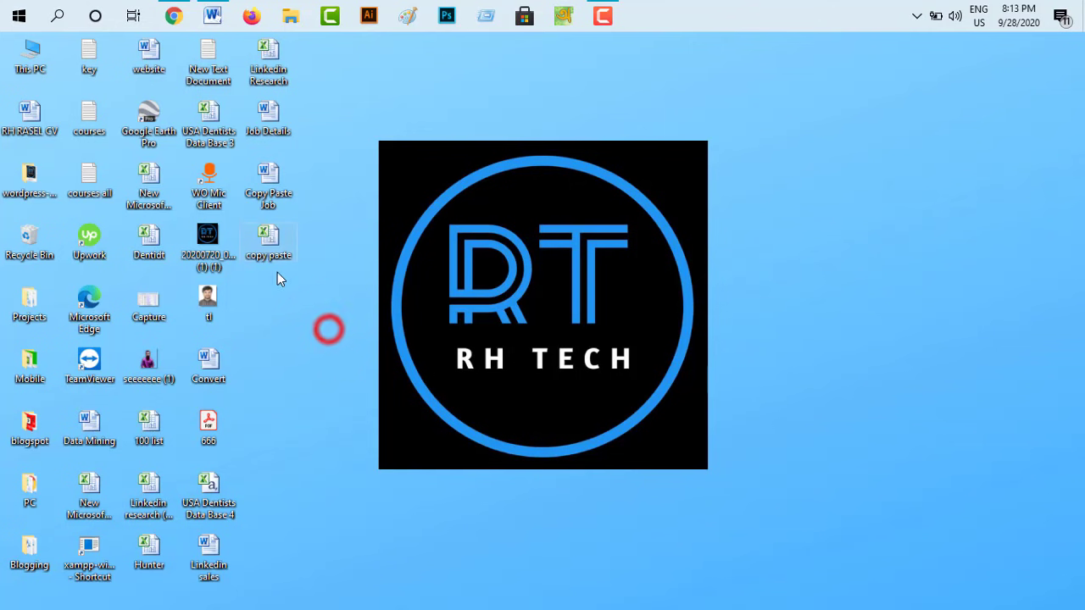
Open the "copy paste" workbook in Excel, maximize it, place its taskbar icon beside Word's and dismiss the activation wizard
{"action": "left_click", "coordinate": [276, 251]}
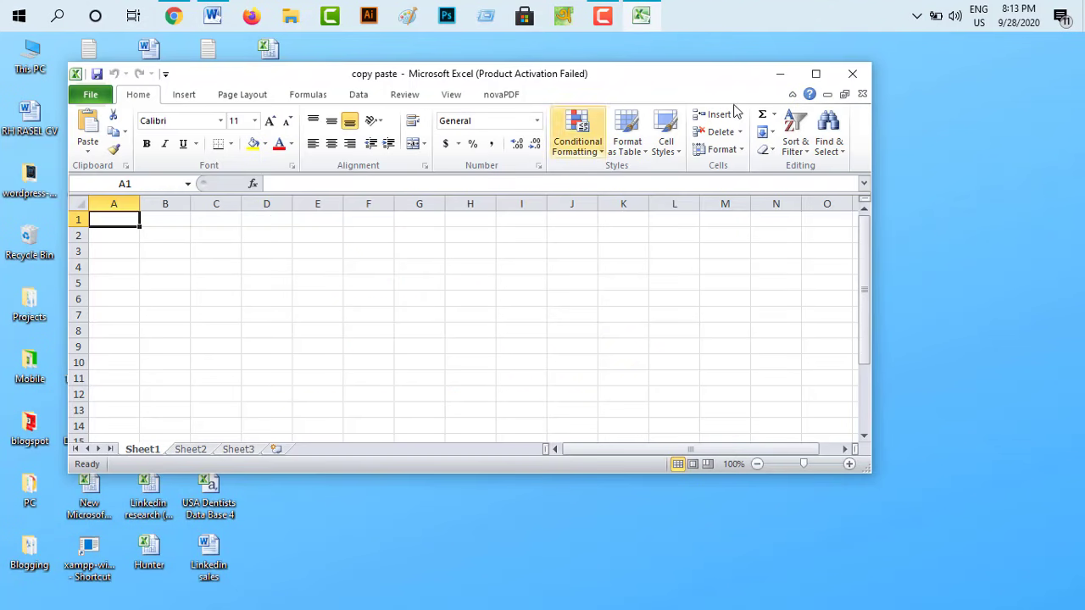
{"action": "left_click", "coordinate": [816, 73]}
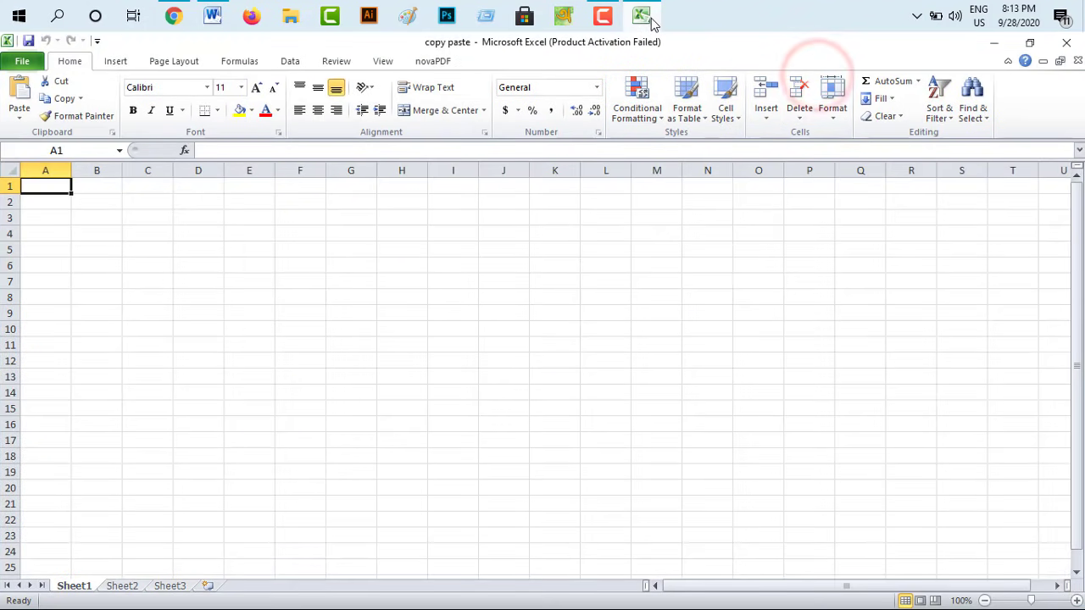
{"action": "left_click_drag", "start_coordinate": [649, 19], "coordinate": [246, 18]}
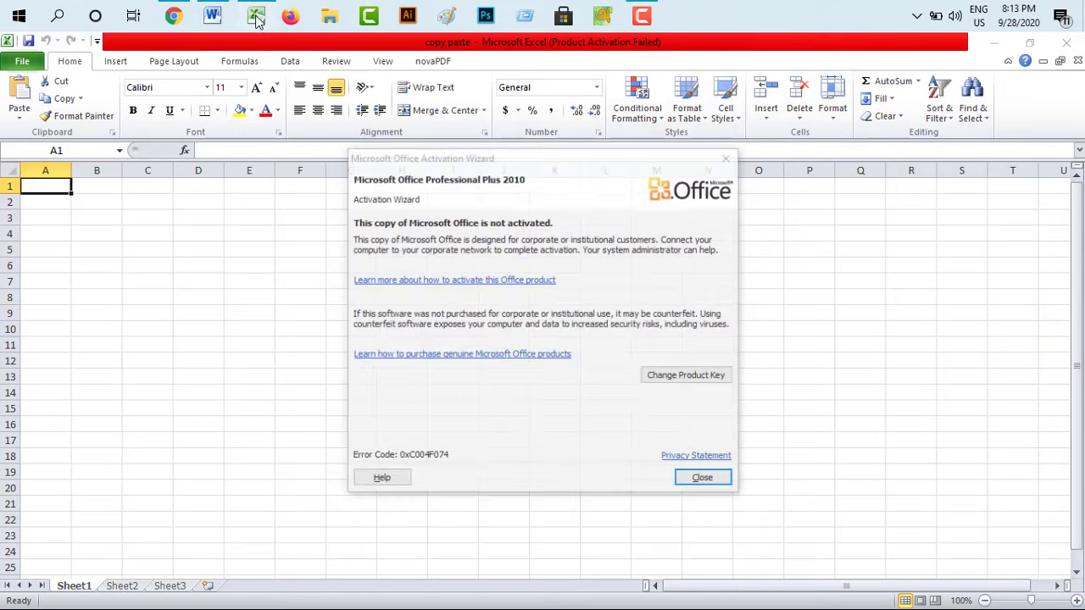
{"action": "left_click", "coordinate": [725, 154]}
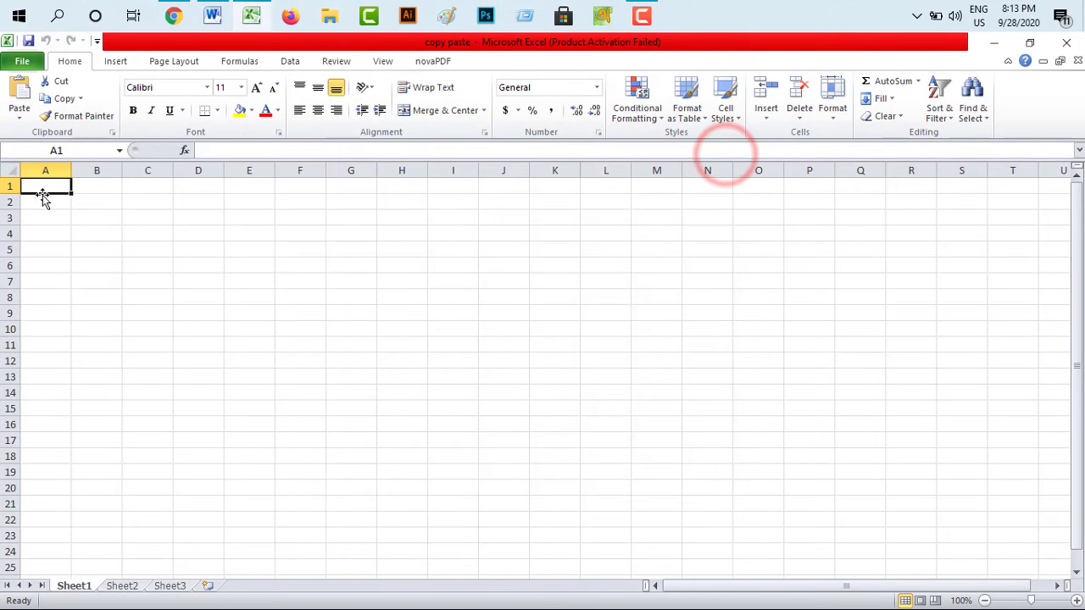
Enter the headers "Company Name" in A1 and "Website Address" in B1, following the field list in the Word job details
{"action": "double_click", "coordinate": [50, 186]}
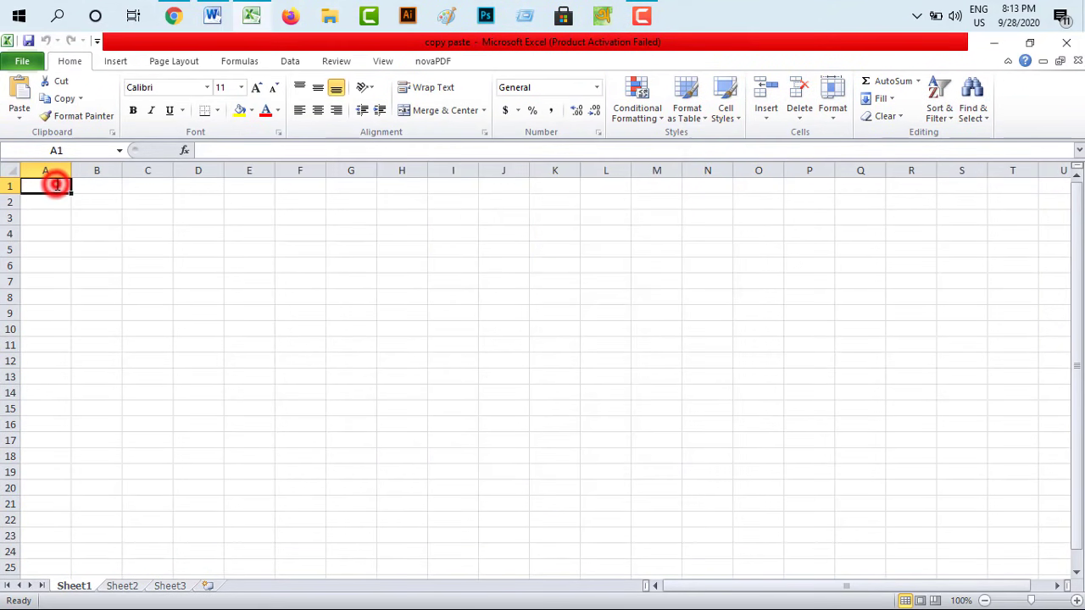
{"action": "left_click", "coordinate": [212, 17]}
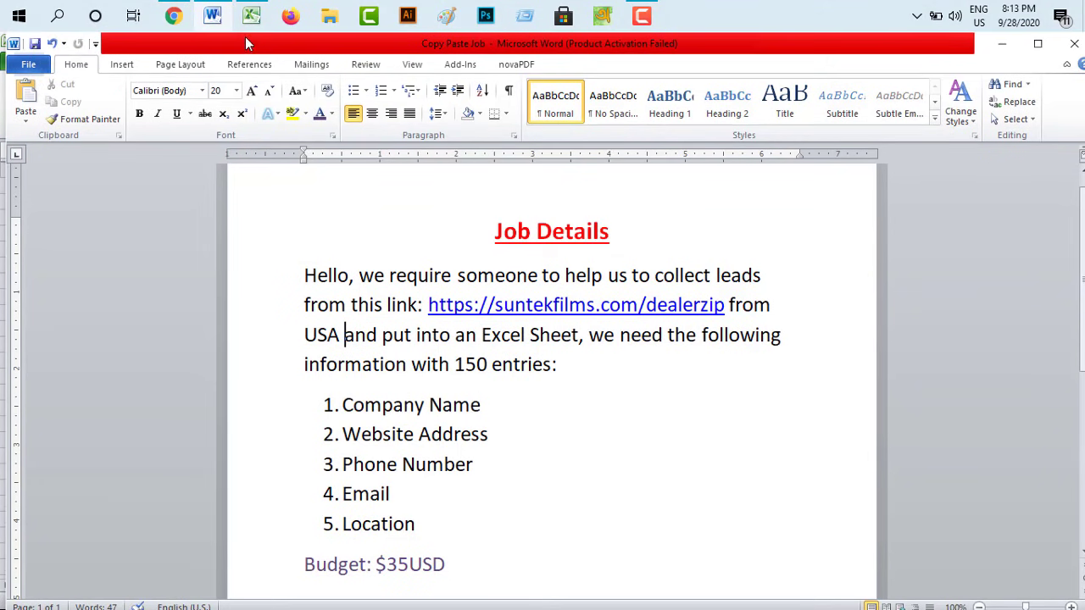
{"action": "left_click", "coordinate": [251, 17]}
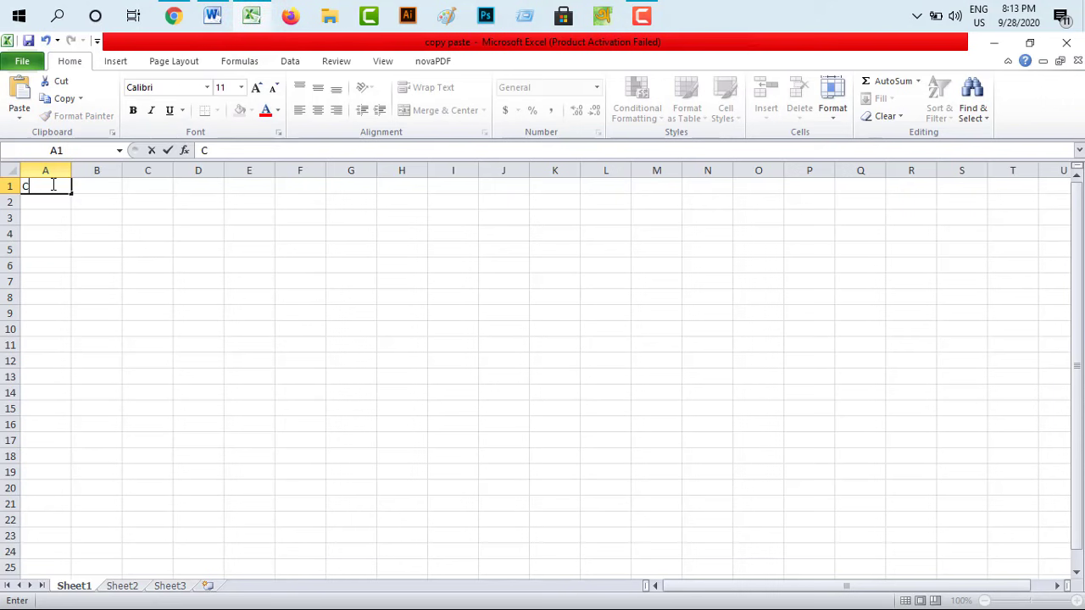
{"action": "type", "text": "Company"}
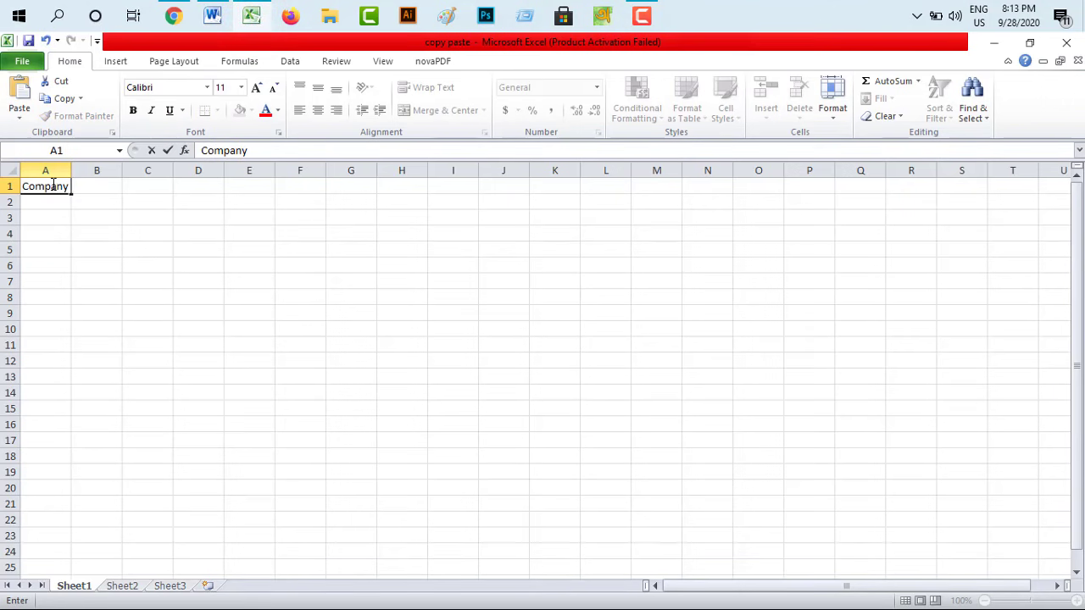
{"action": "type", "text": " Name"}
{"action": "left_click", "coordinate": [145, 185]}
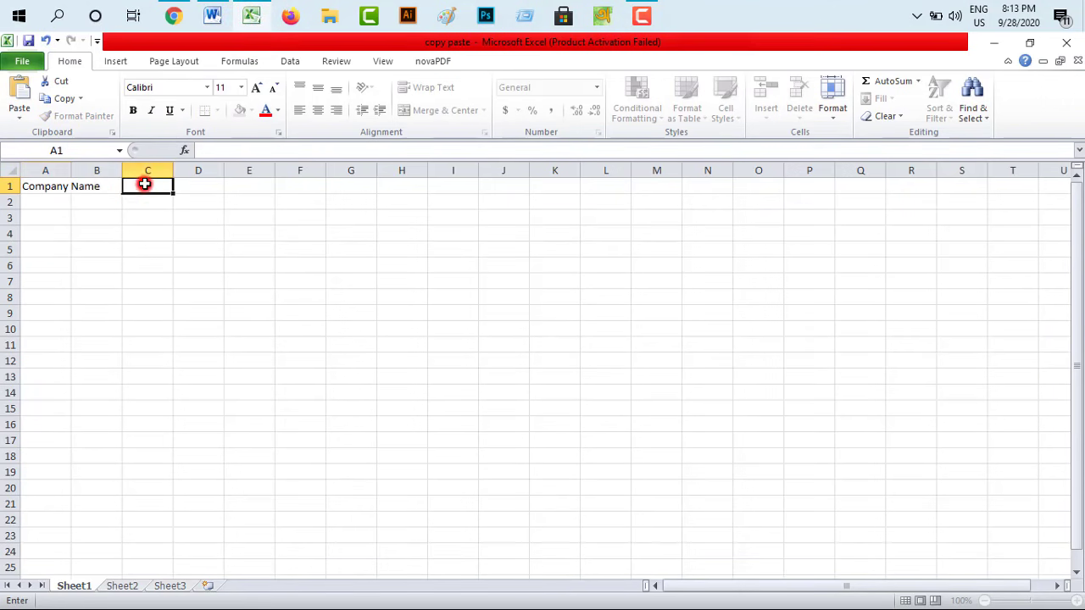
{"action": "left_click", "coordinate": [108, 186]}
{"action": "type", "text": "E"}
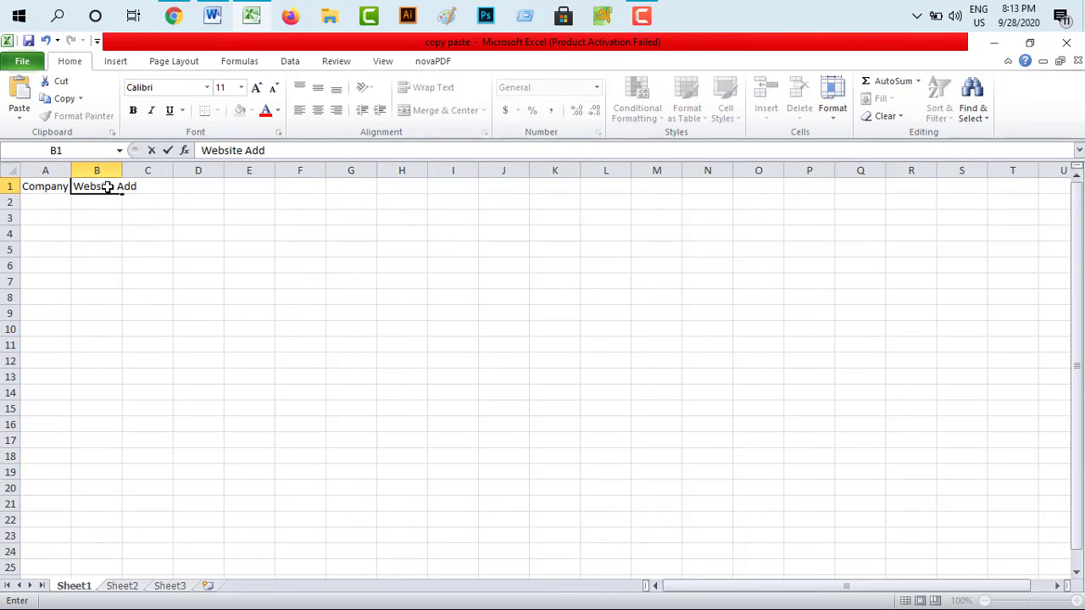
{"action": "left_click", "coordinate": [148, 206]}
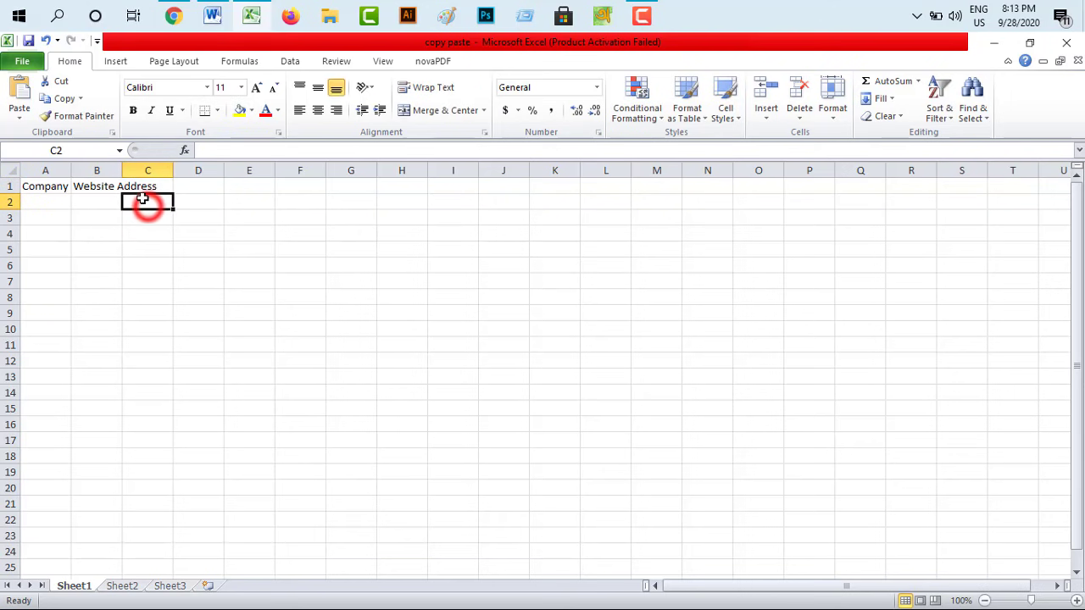
Enter the headers "Phone Number" in C1, "Email" in D1 and "Location" in E1
{"action": "left_click", "coordinate": [145, 189]}
{"action": "type", "text": "Phone Nu"}
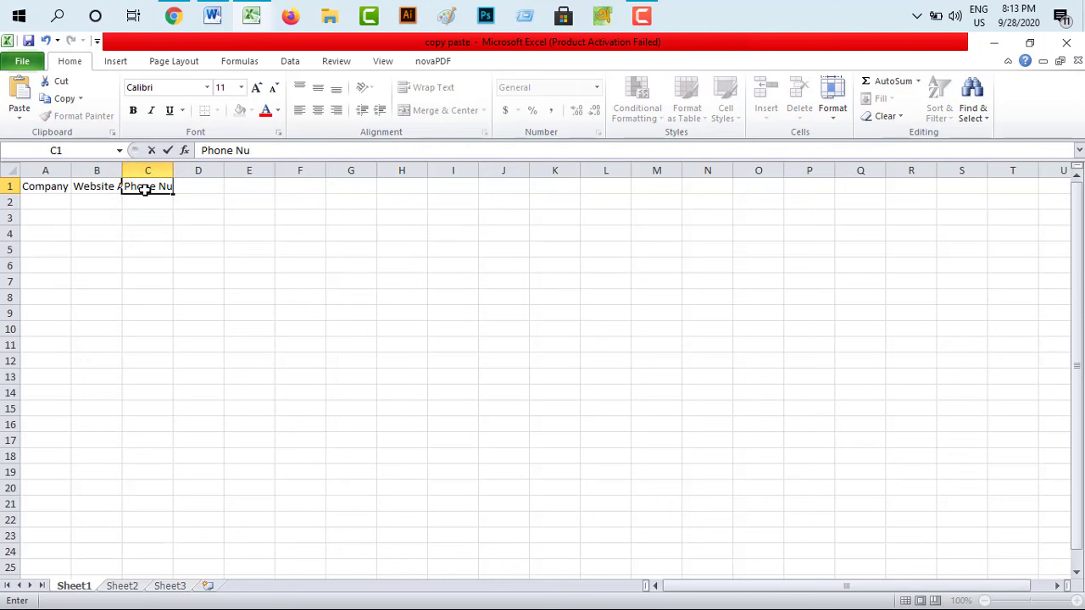
{"action": "type", "text": "mber"}
{"action": "left_click", "coordinate": [194, 202]}
{"action": "left_click", "coordinate": [186, 185]}
{"action": "type", "text": "Email"}
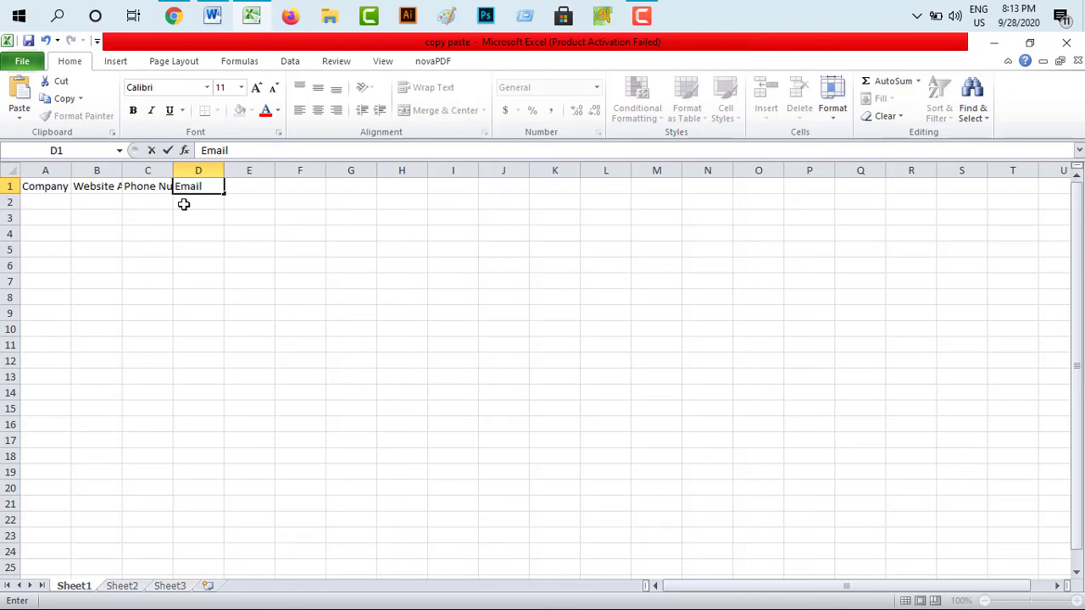
{"action": "left_click", "coordinate": [195, 210]}
{"action": "left_click", "coordinate": [194, 187]}
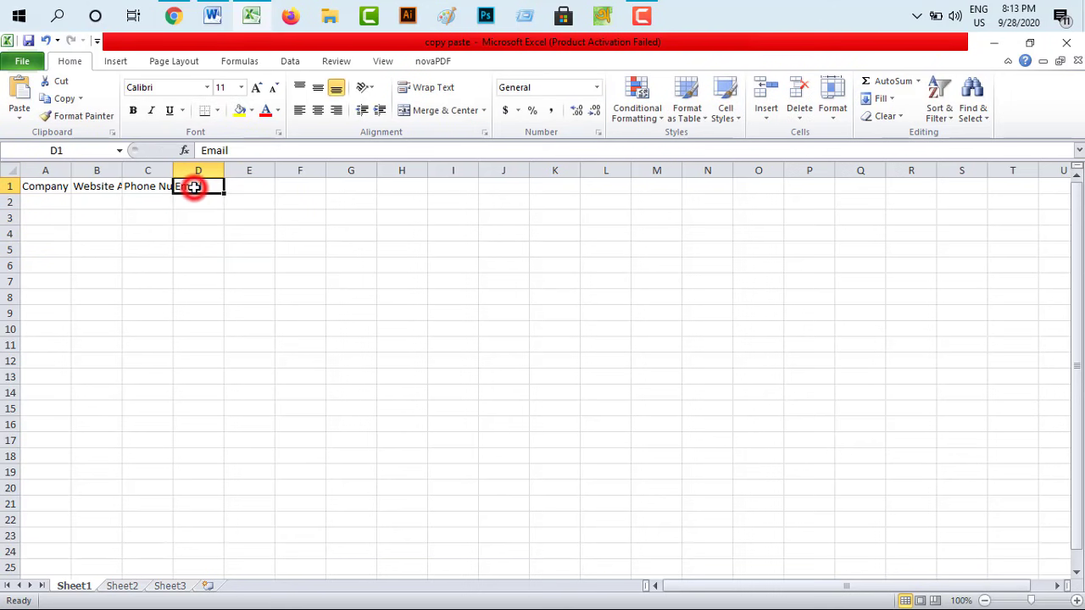
{"action": "left_click", "coordinate": [250, 186]}
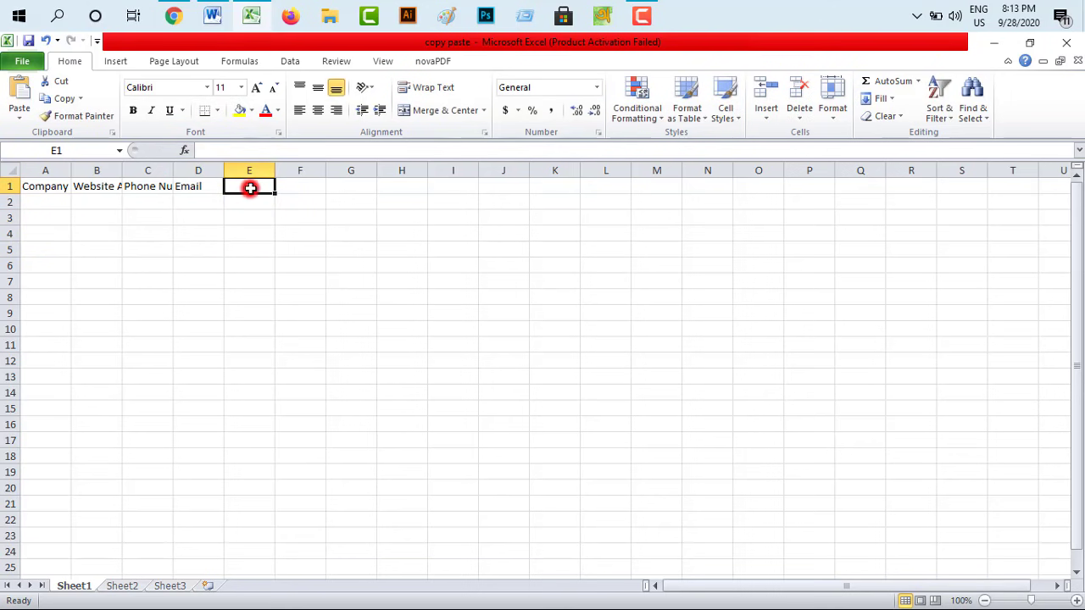
{"action": "type", "text": "Location"}
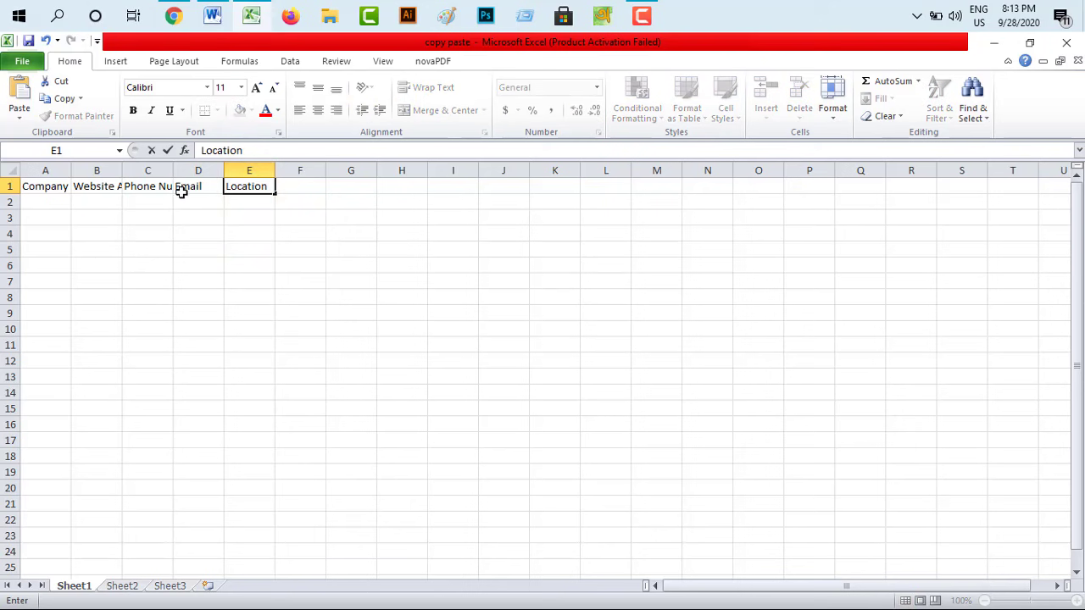
Auto-fit the widths of columns A, B and C to their header text
{"action": "left_click", "coordinate": [70, 169]}
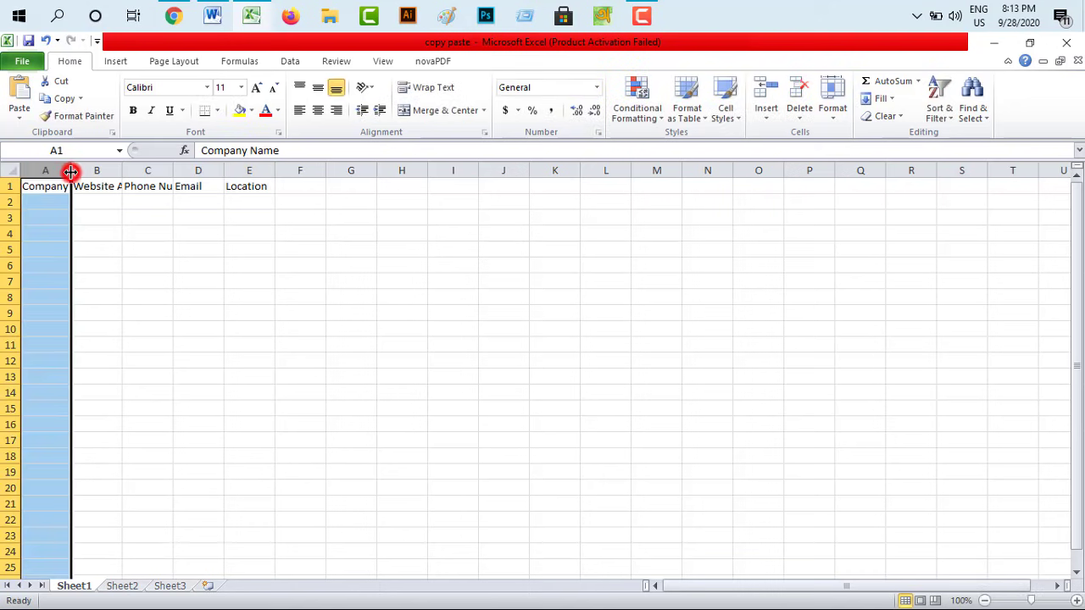
{"action": "double_click", "coordinate": [71, 171]}
{"action": "left_click_drag", "start_coordinate": [157, 171], "coordinate": [157, 171]}
{"action": "double_click", "coordinate": [157, 171]}
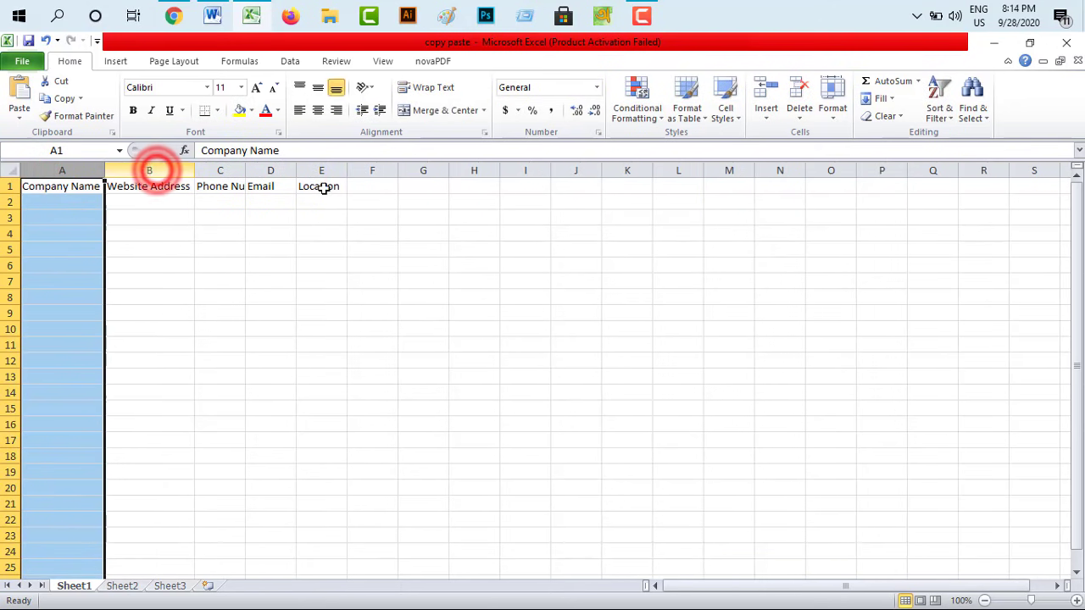
{"action": "double_click", "coordinate": [246, 170]}
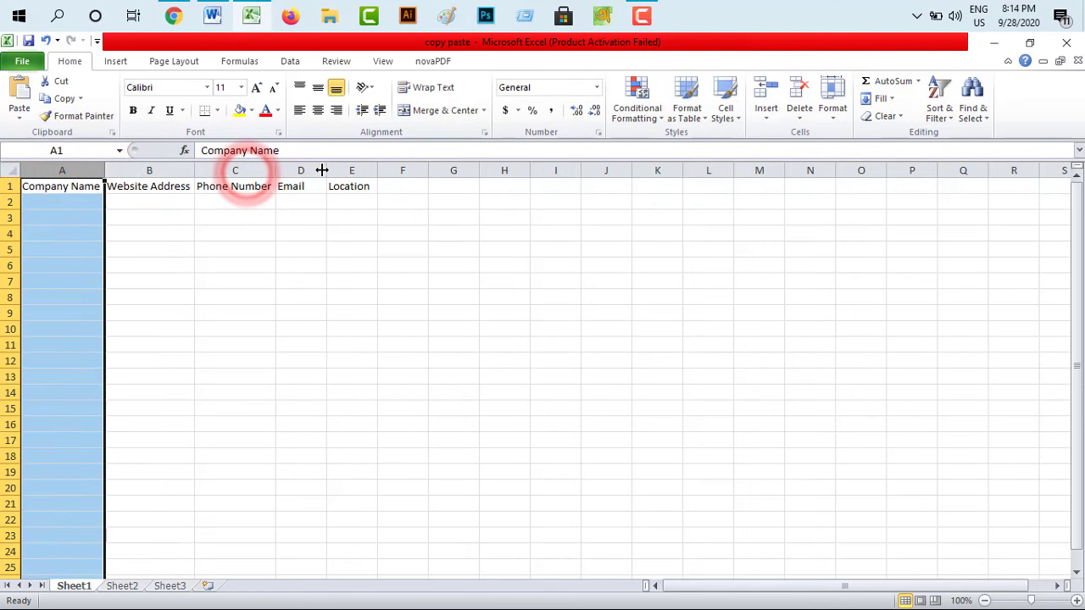
{"action": "left_click", "coordinate": [121, 203]}
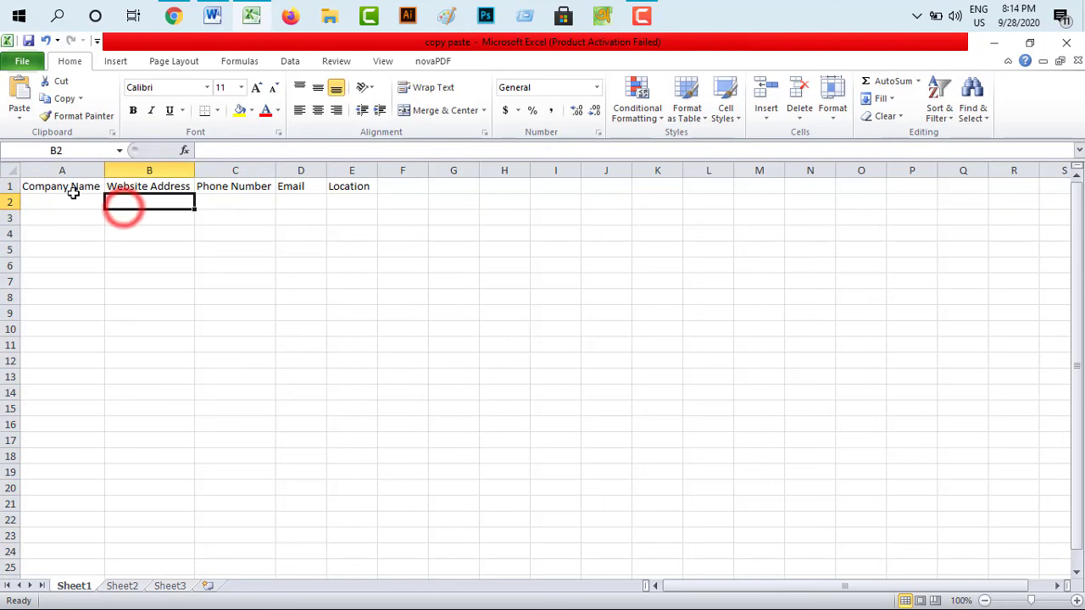
Fill the header cells A1:E1 with yellow and apply the red font color
{"action": "left_click_drag", "start_coordinate": [73, 188], "coordinate": [351, 186]}
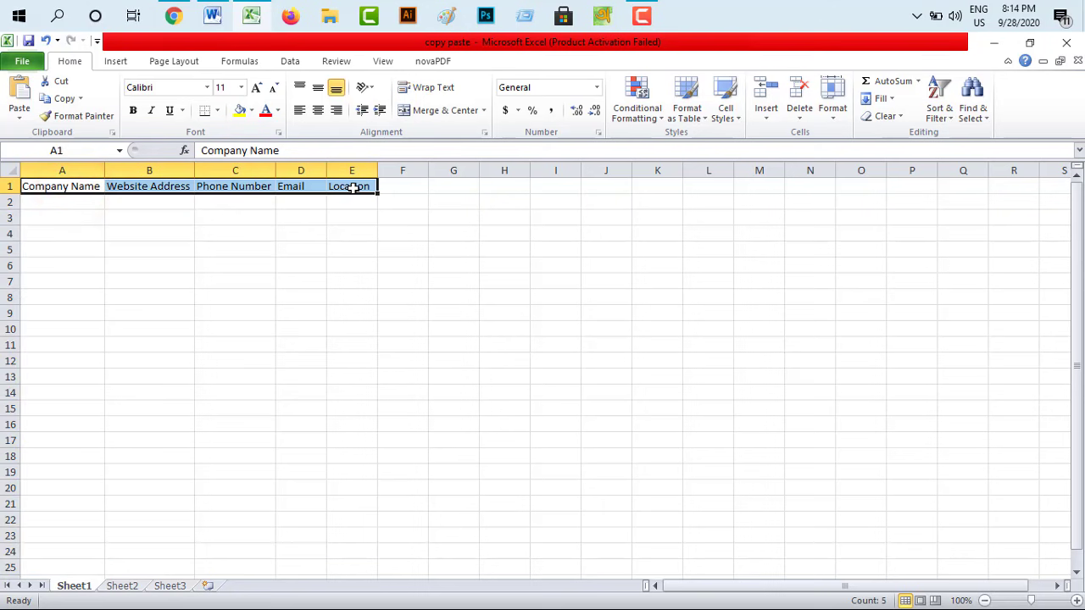
{"action": "left_click", "coordinate": [240, 113]}
{"action": "left_click", "coordinate": [264, 110]}
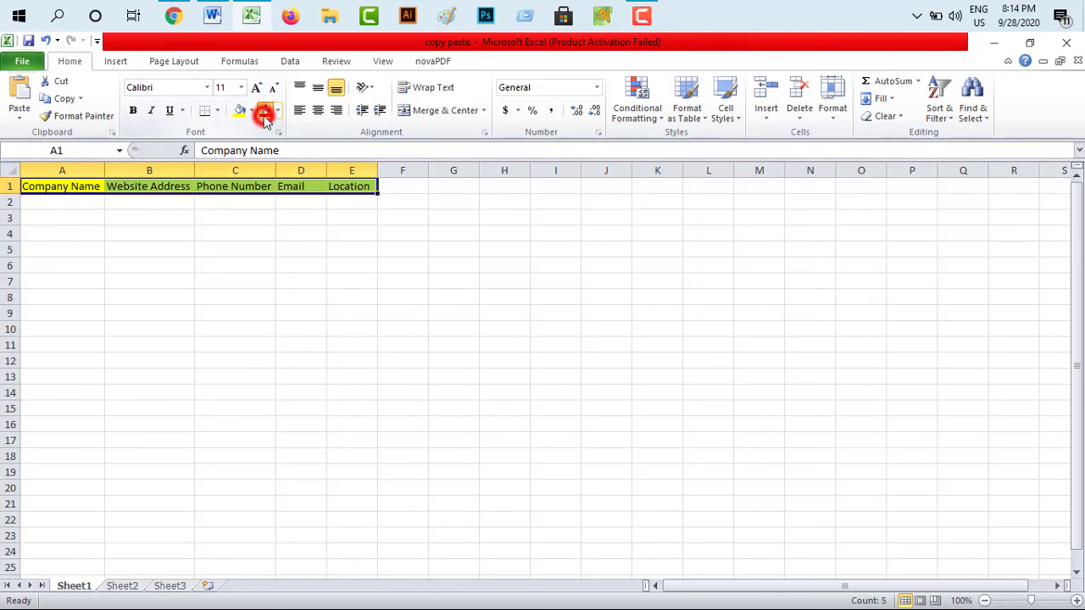
Increase the height of header row 1 to about twice the height of the other rows
{"action": "left_click", "coordinate": [366, 220]}
{"action": "left_click", "coordinate": [188, 229]}
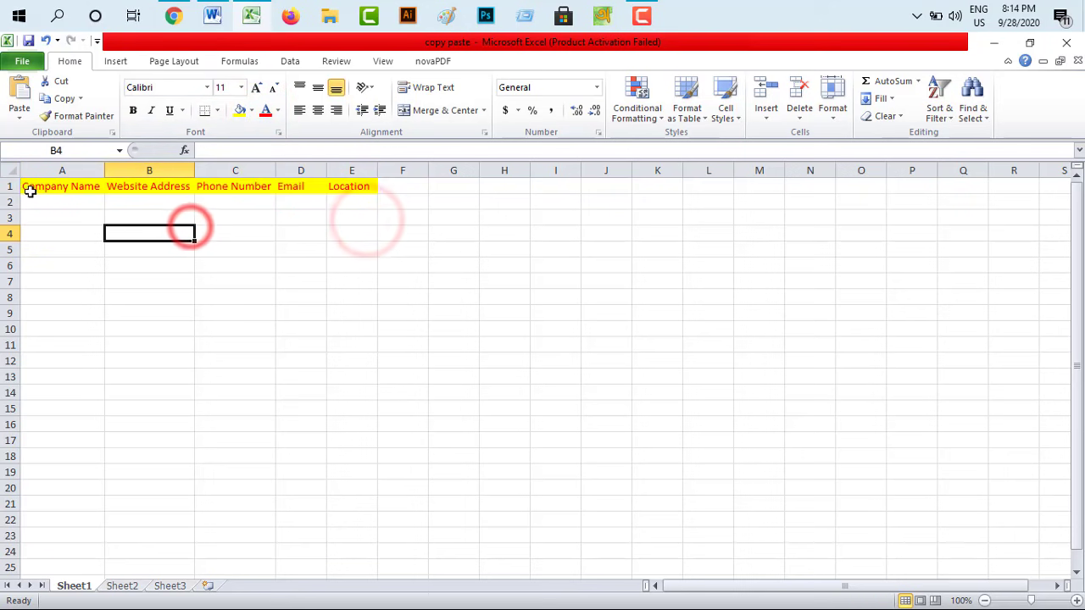
{"action": "left_click_drag", "start_coordinate": [4, 194], "coordinate": [3, 209]}
{"action": "left_click", "coordinate": [102, 235]}
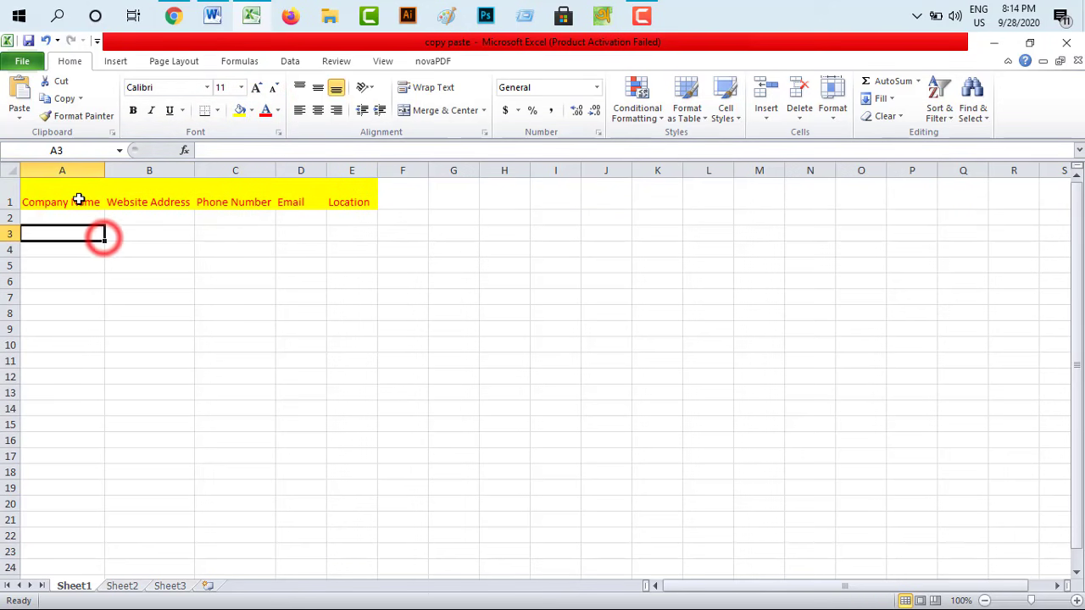
Center the header text in A1:E1 both horizontally and vertically within the cells
{"action": "left_click_drag", "start_coordinate": [79, 199], "coordinate": [373, 195]}
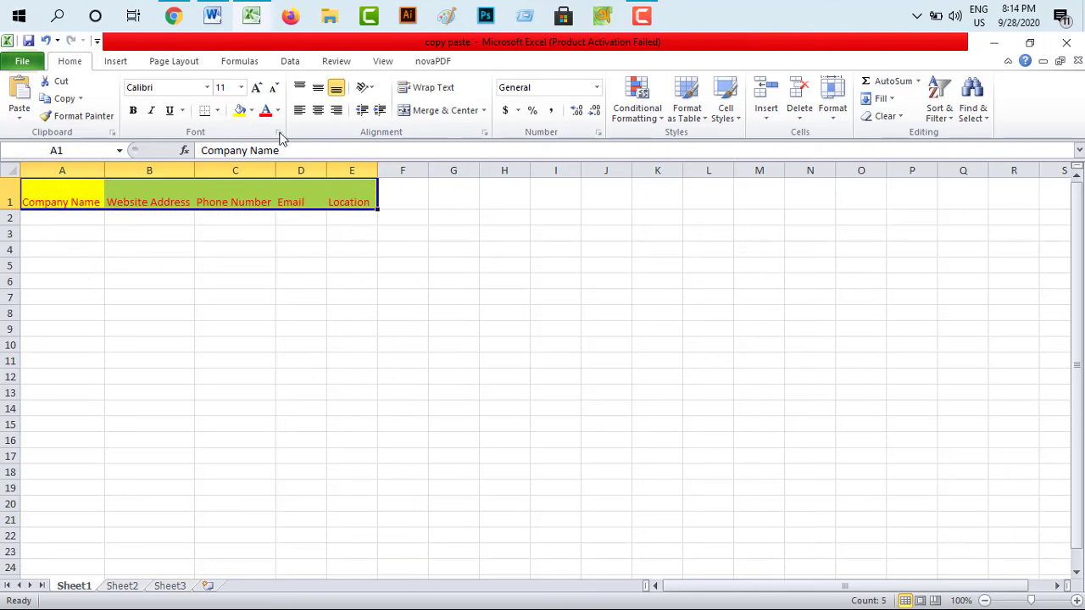
{"action": "left_click", "coordinate": [322, 111]}
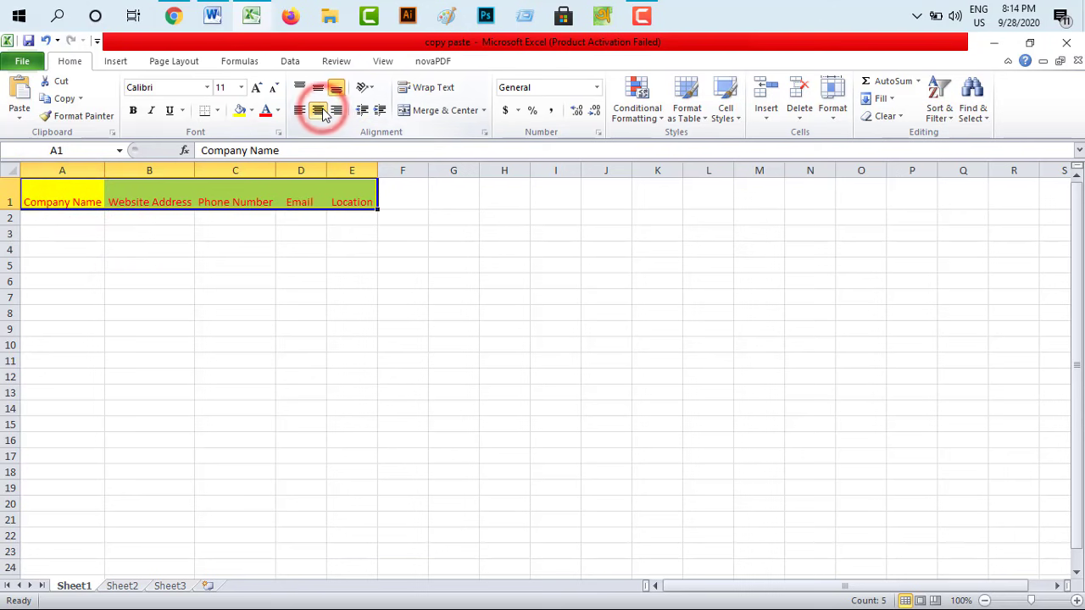
{"action": "left_click", "coordinate": [318, 87]}
{"action": "left_click", "coordinate": [400, 226]}
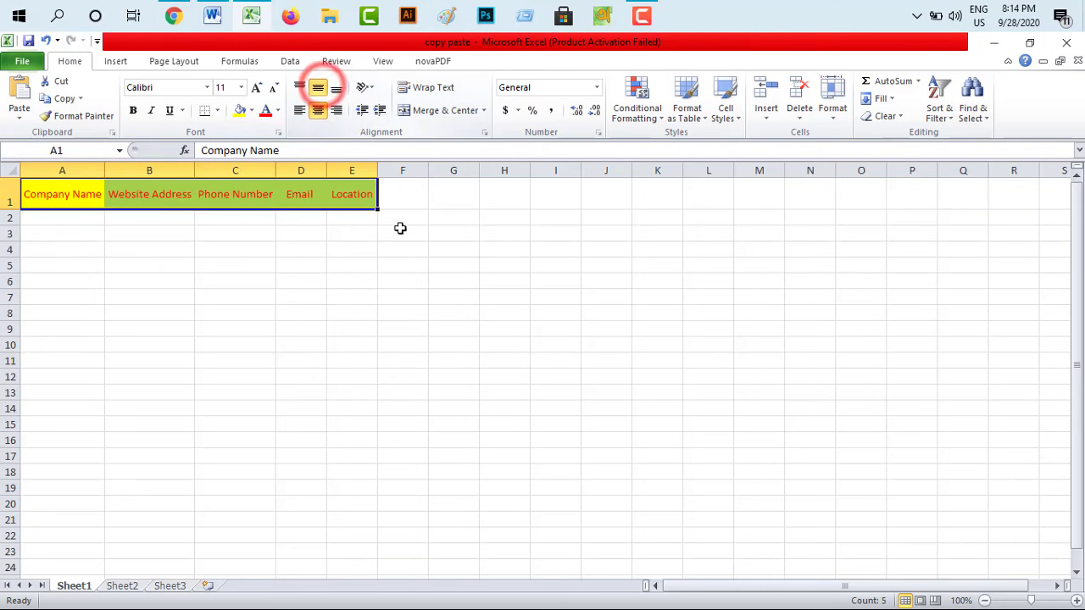
{"action": "left_click", "coordinate": [351, 244]}
{"action": "left_click", "coordinate": [70, 246]}
{"action": "left_click", "coordinate": [61, 218]}
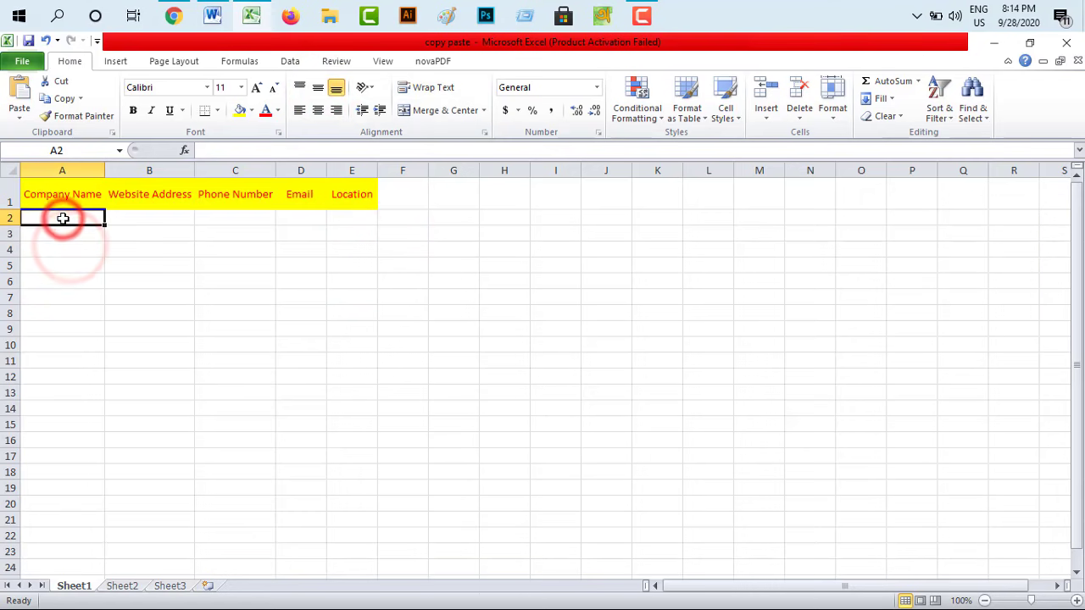
Switch to the Word job details and highlight the suntekfilms.com/dealerzip link to review the lead source
{"action": "key", "text": "alt+Tab"}
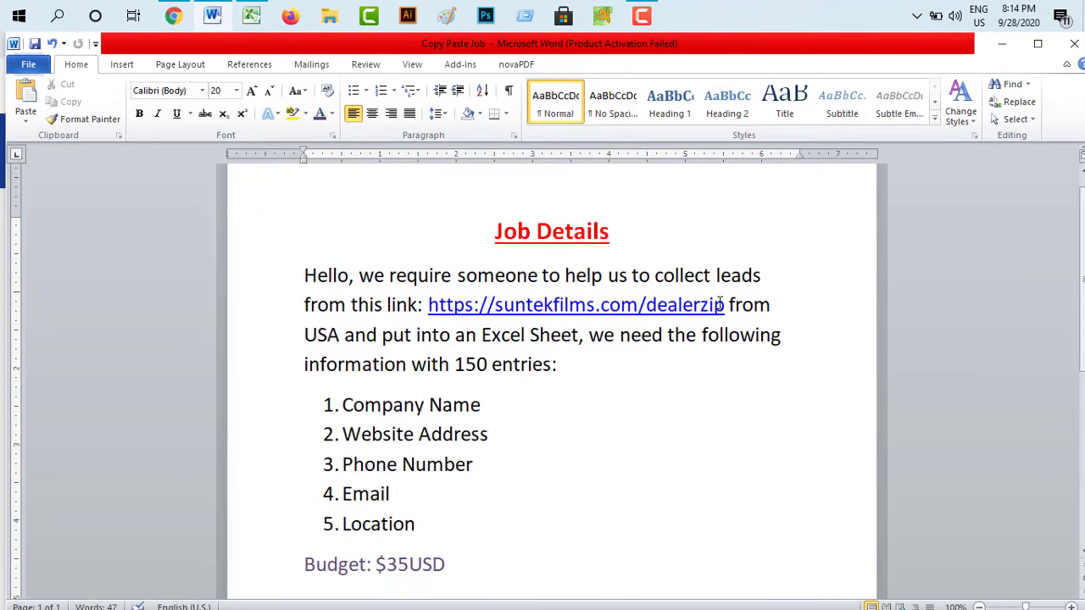
{"action": "left_click_drag", "start_coordinate": [728, 305], "coordinate": [430, 307]}
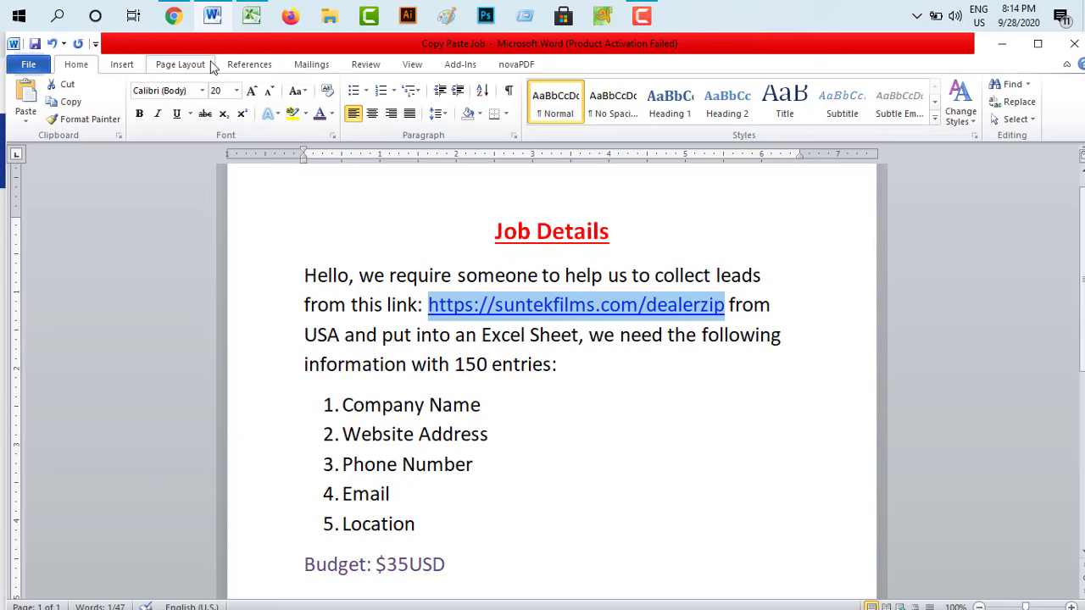
{"action": "mouse_move", "coordinate": [254, 23]}
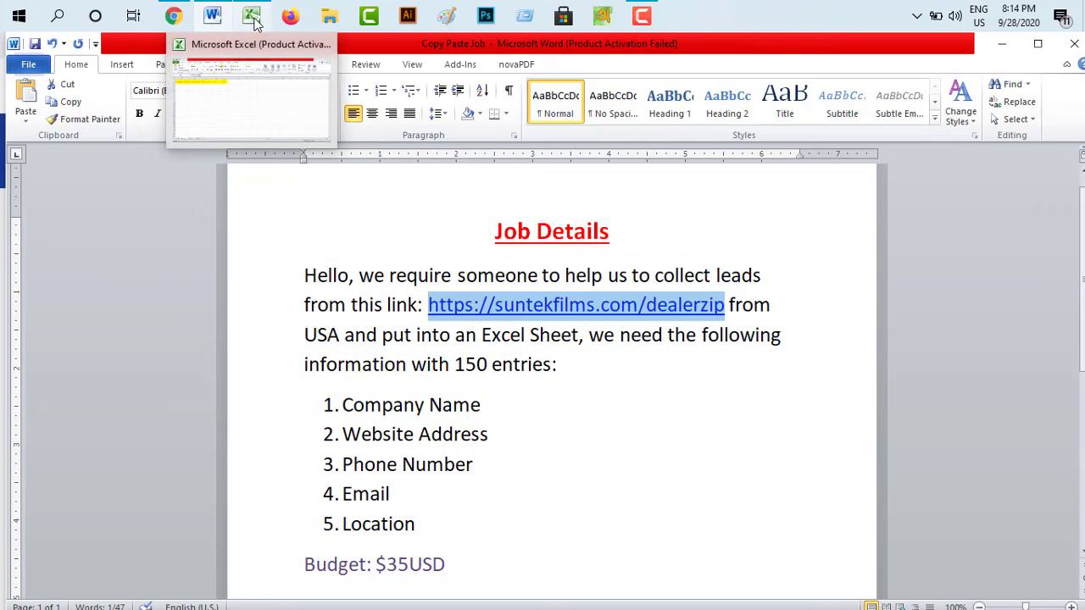
Switch to Chrome, search Google for "usa zip code list" in the New Tab page, and browse the United States postal codes
{"action": "left_click", "coordinate": [174, 18]}
{"action": "left_click", "coordinate": [213, 44]}
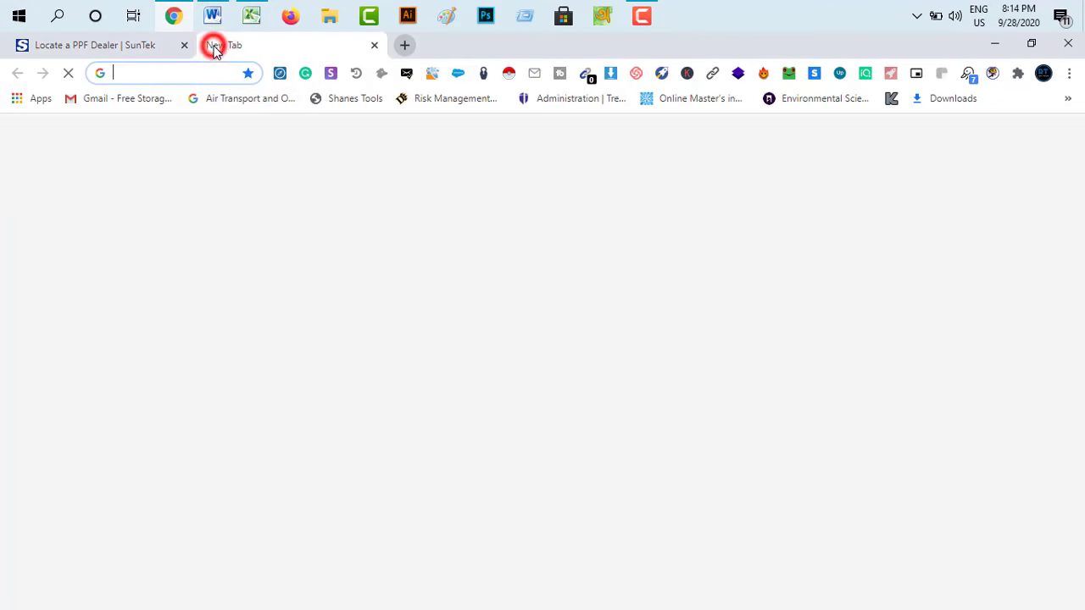
{"action": "type", "text": "usa zip code list"}
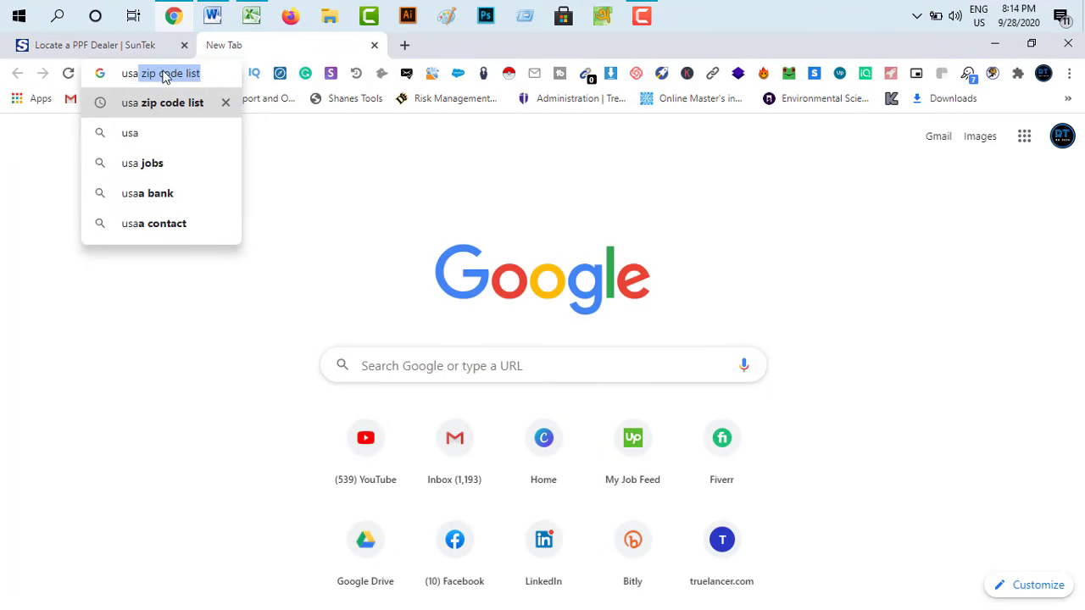
{"action": "left_click", "coordinate": [196, 74]}
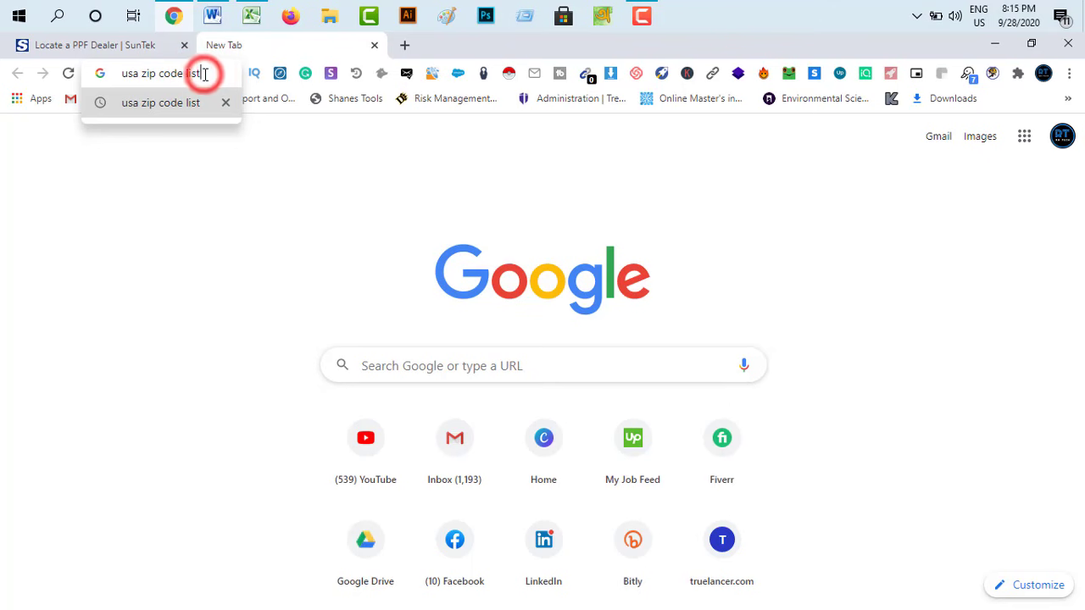
{"action": "key", "text": "Return"}
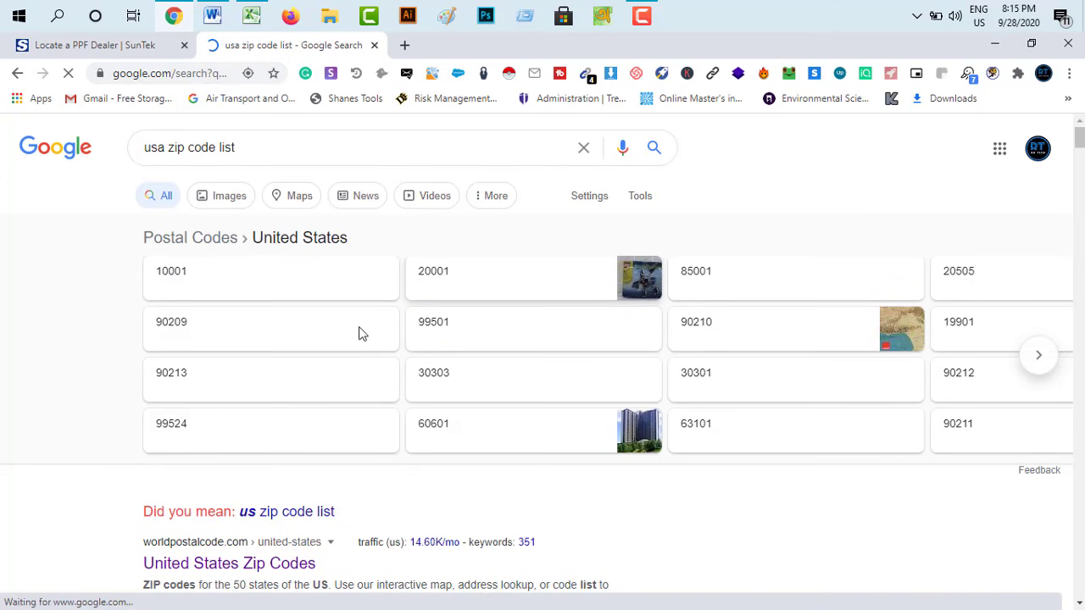
{"action": "left_click", "coordinate": [1038, 366]}
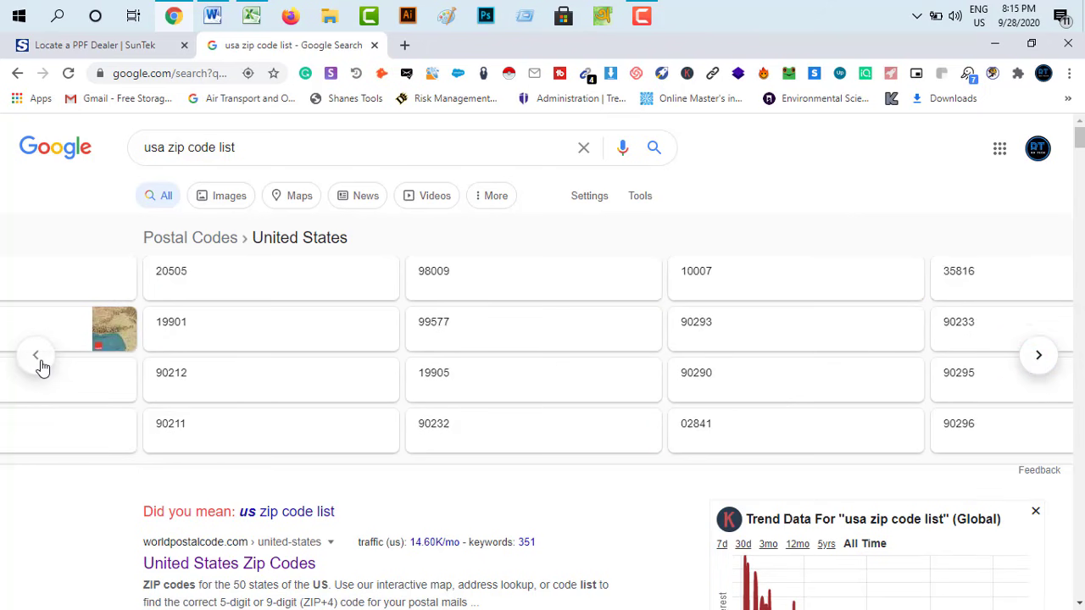
{"action": "left_click", "coordinate": [41, 364]}
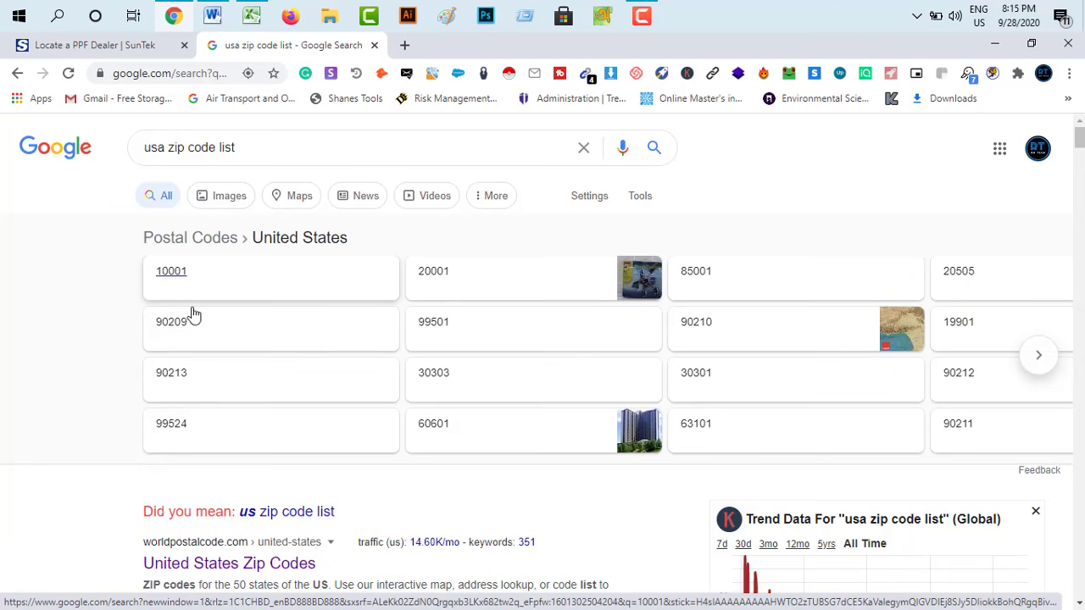
Copy the zip code 10001 from the Google results and paste it into the SunTek dealer locator's search field
{"action": "right_click", "coordinate": [173, 274]}
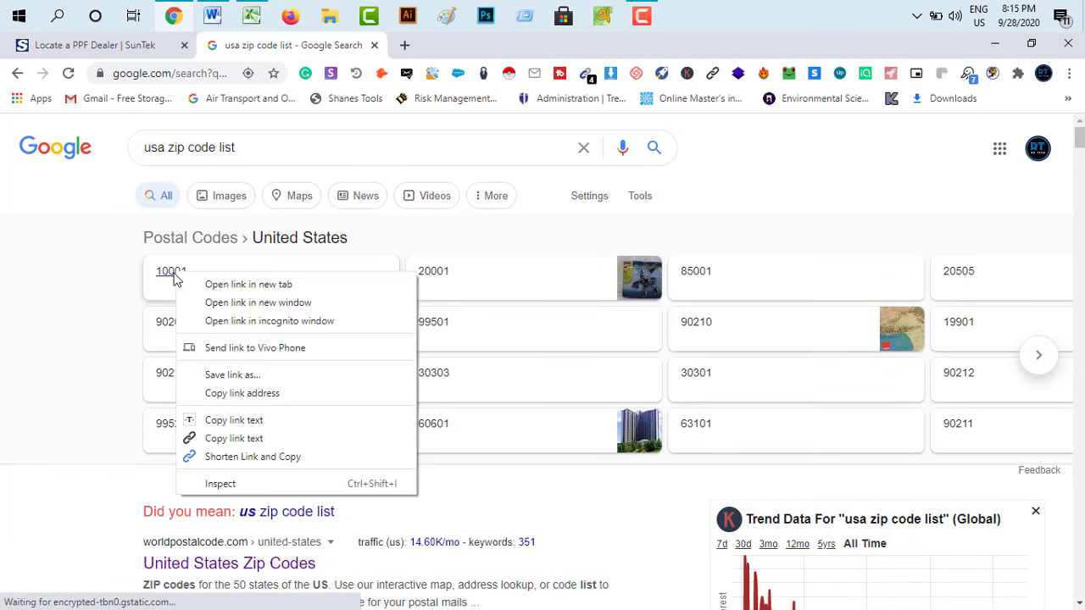
{"action": "left_click", "coordinate": [224, 421]}
{"action": "left_click", "coordinate": [145, 45]}
{"action": "left_click", "coordinate": [147, 482]}
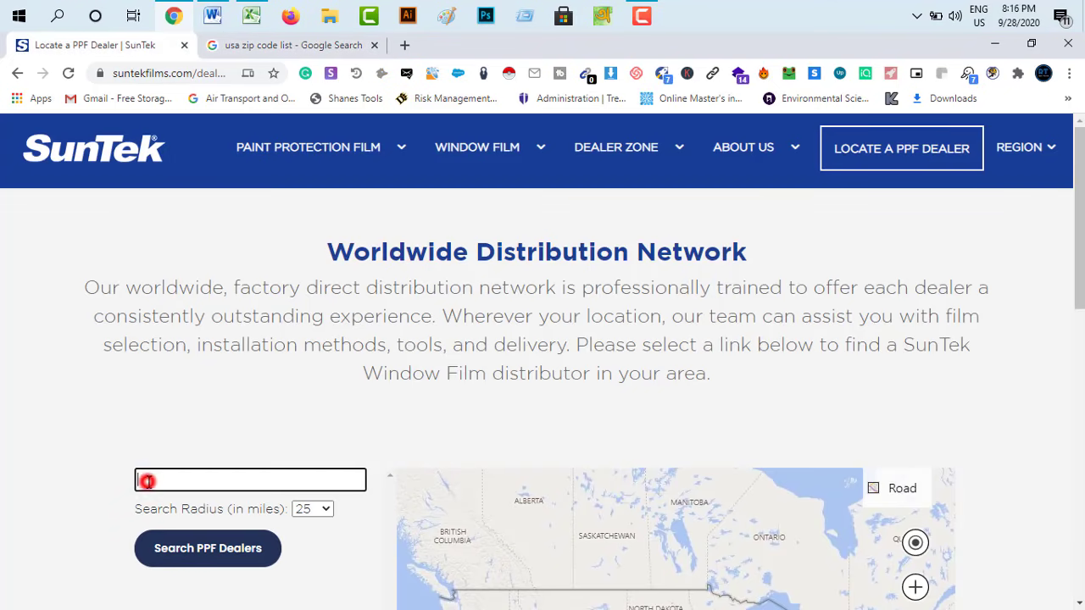
{"action": "right_click", "coordinate": [148, 481]}
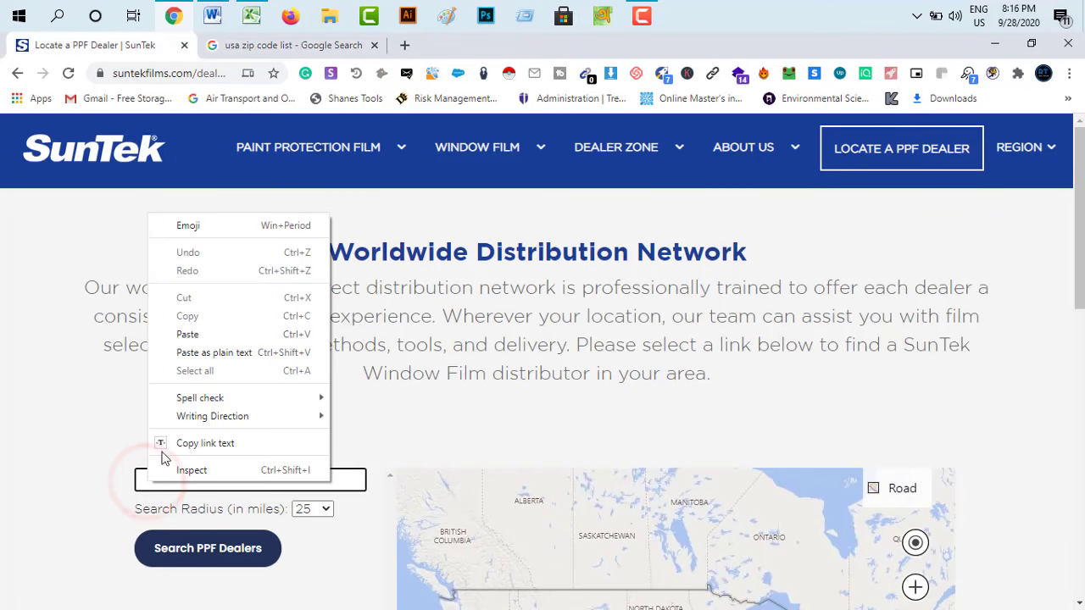
{"action": "left_click", "coordinate": [190, 336]}
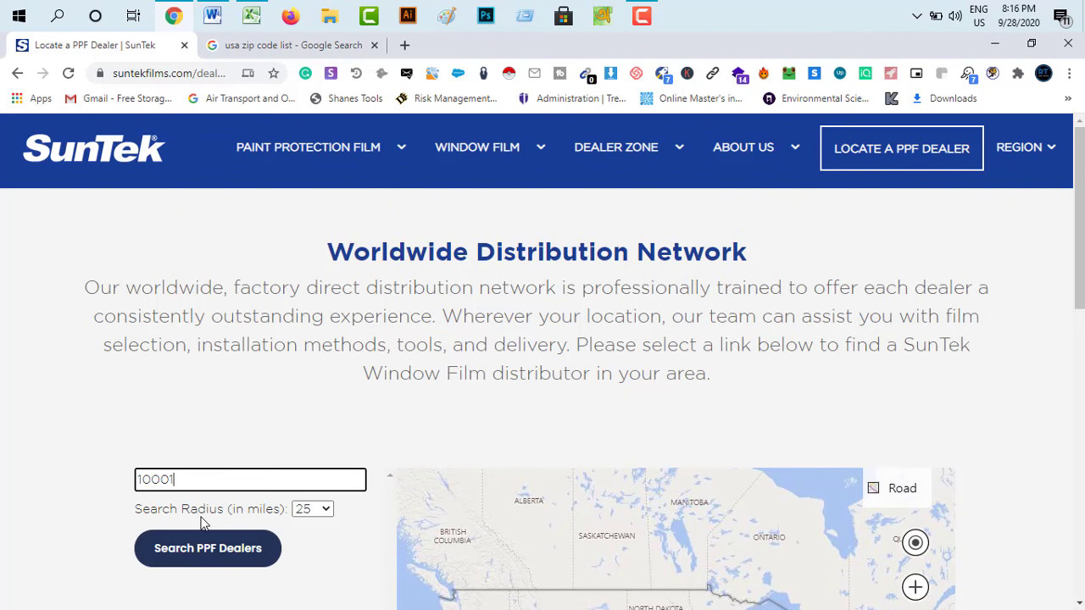
Set the search radius to 100 miles and search for PPF dealers around the entered zip code
{"action": "left_click", "coordinate": [323, 509]}
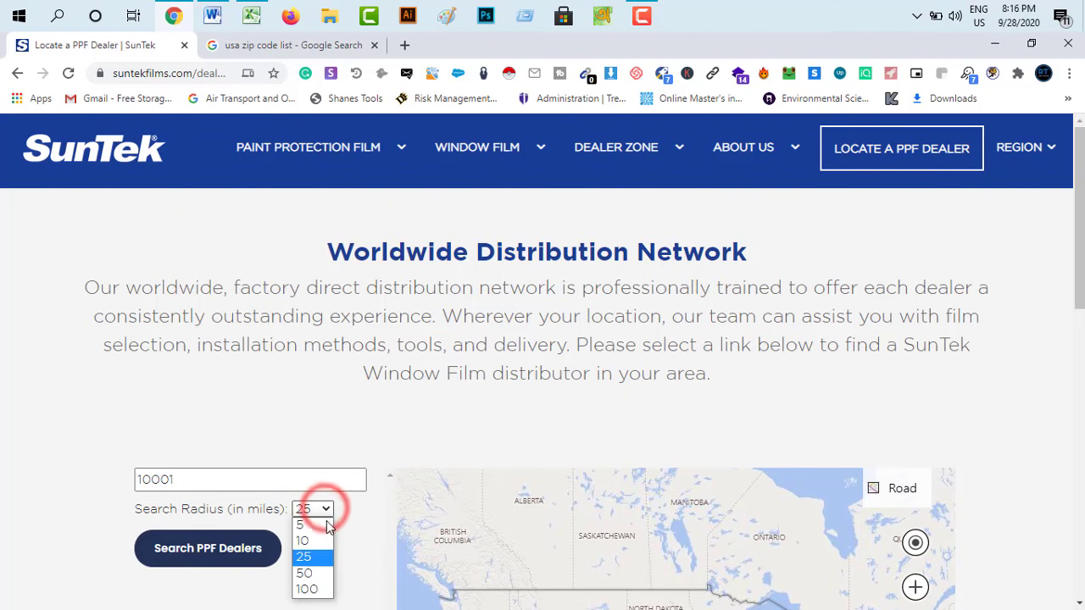
{"action": "left_click", "coordinate": [313, 589]}
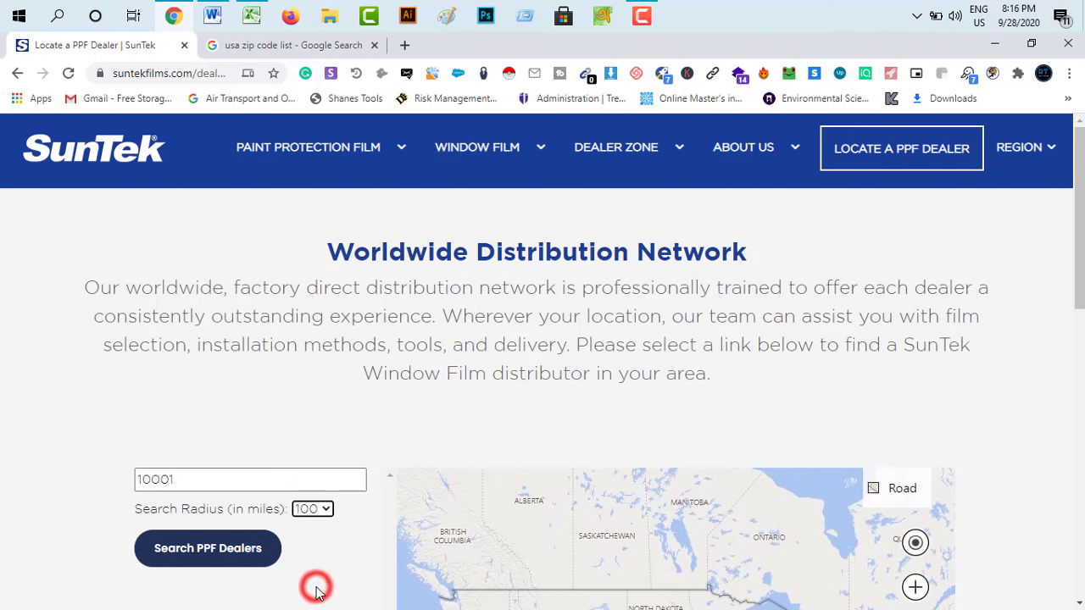
{"action": "left_click", "coordinate": [187, 553]}
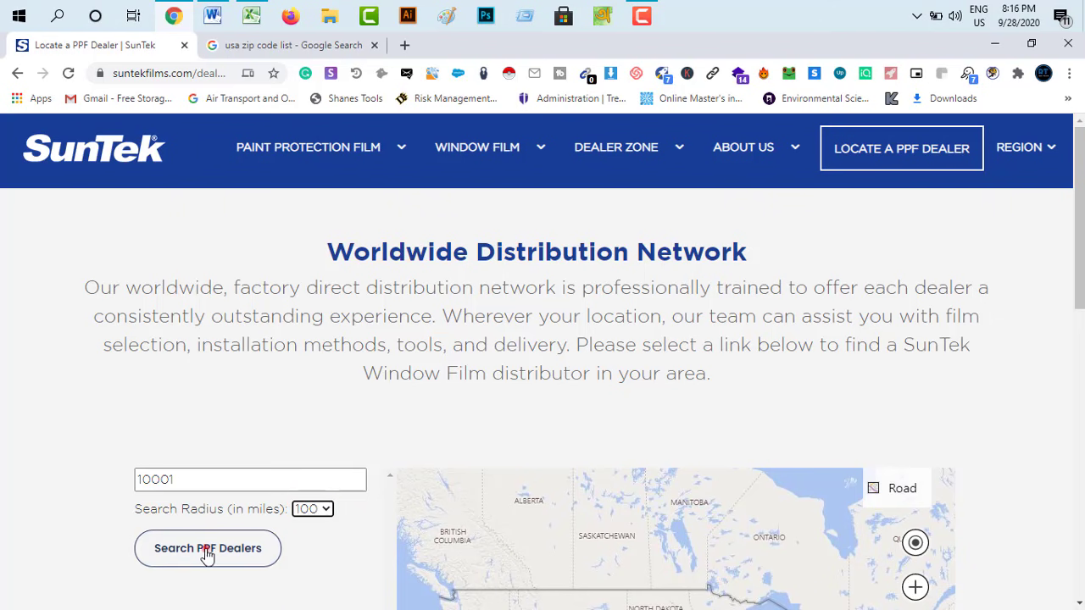
{"action": "left_click", "coordinate": [208, 552]}
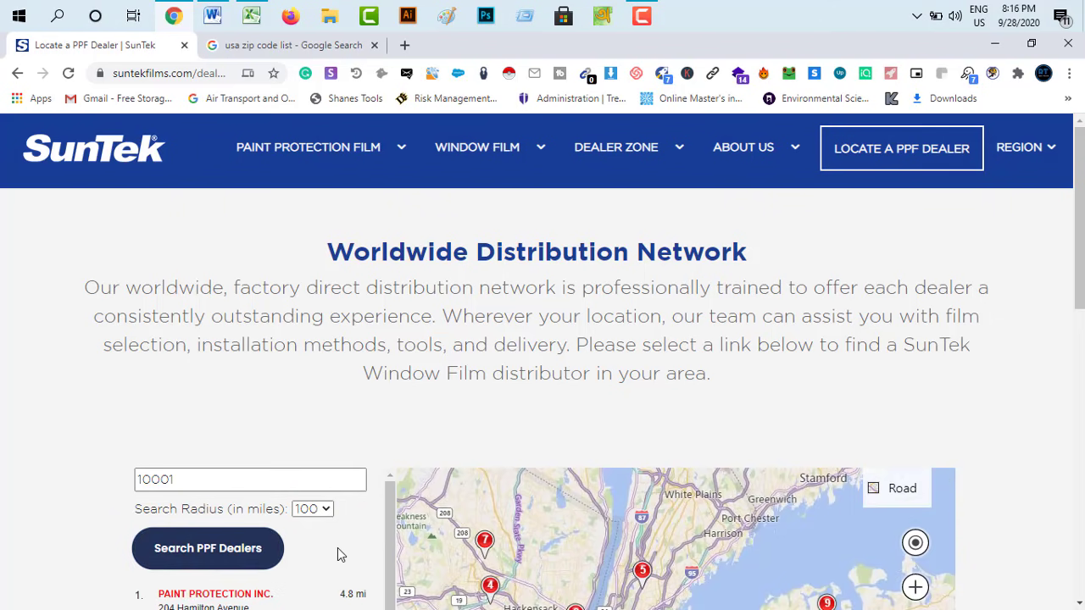
{"action": "scroll", "coordinate": [338, 547], "scroll_direction": "down", "scroll_amount": 5}
{"action": "scroll", "coordinate": [336, 548], "scroll_direction": "up", "scroll_amount": 2}
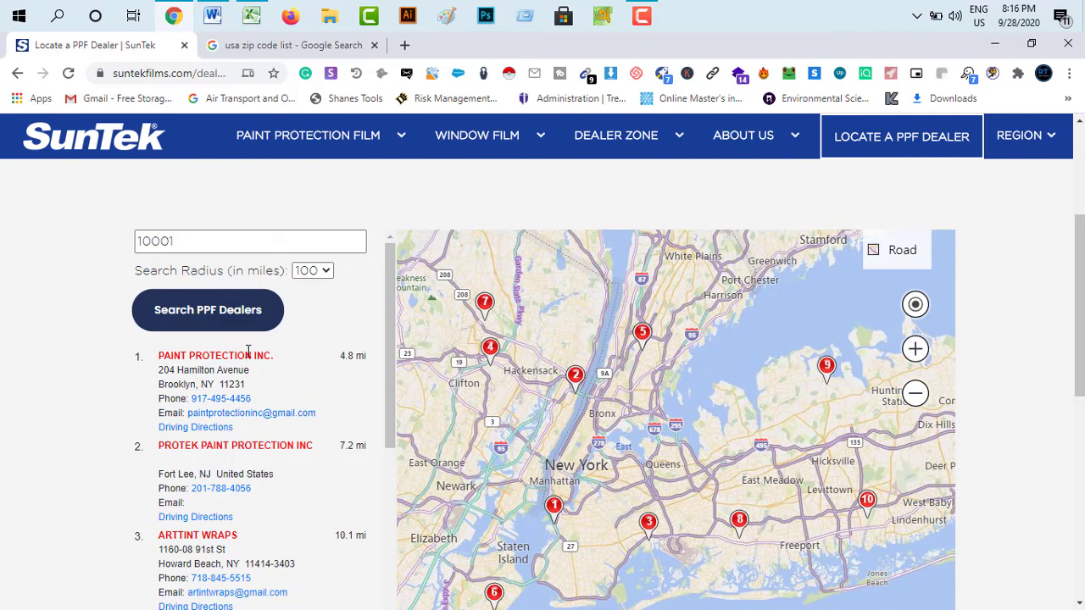
Copy the first dealer's company name, "PAINT PROTECTION INC", from the dealer list and paste it into cell A2 in Excel
{"action": "left_click_drag", "start_coordinate": [270, 355], "coordinate": [179, 352]}
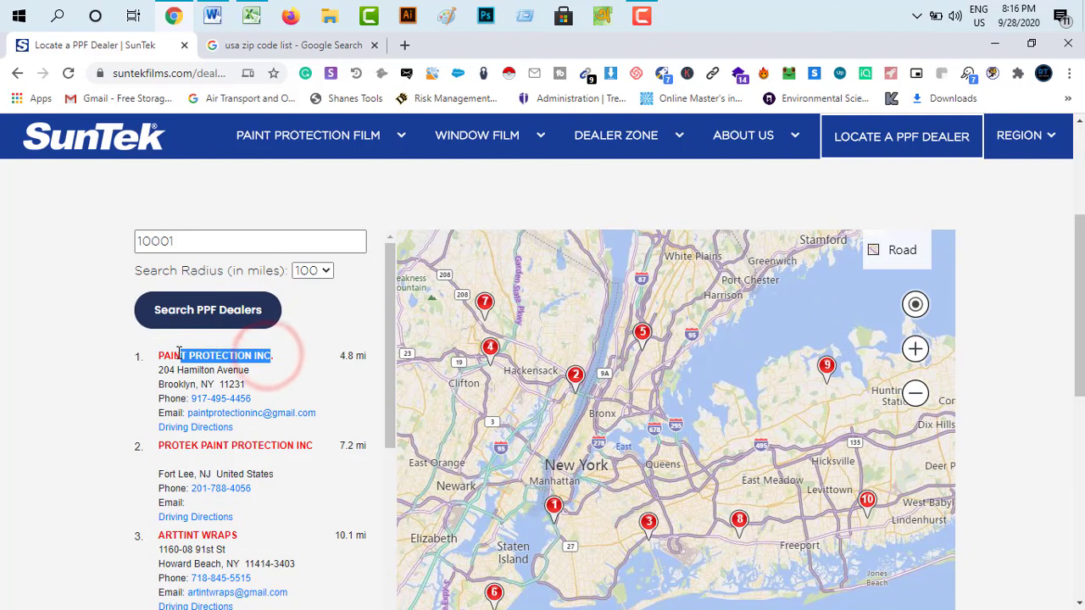
{"action": "right_click", "coordinate": [177, 355]}
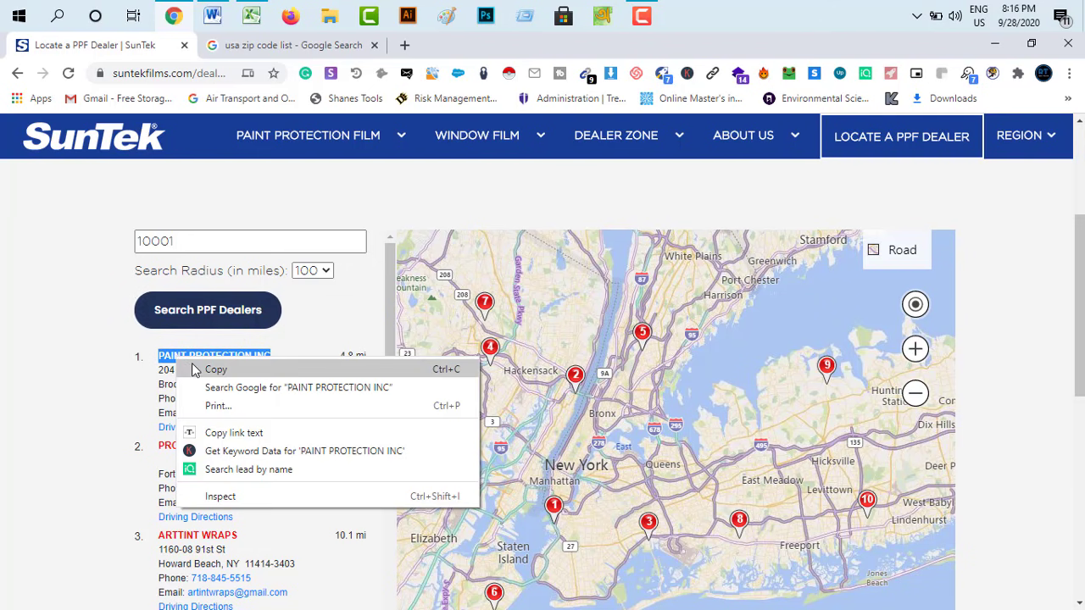
{"action": "left_click", "coordinate": [191, 368]}
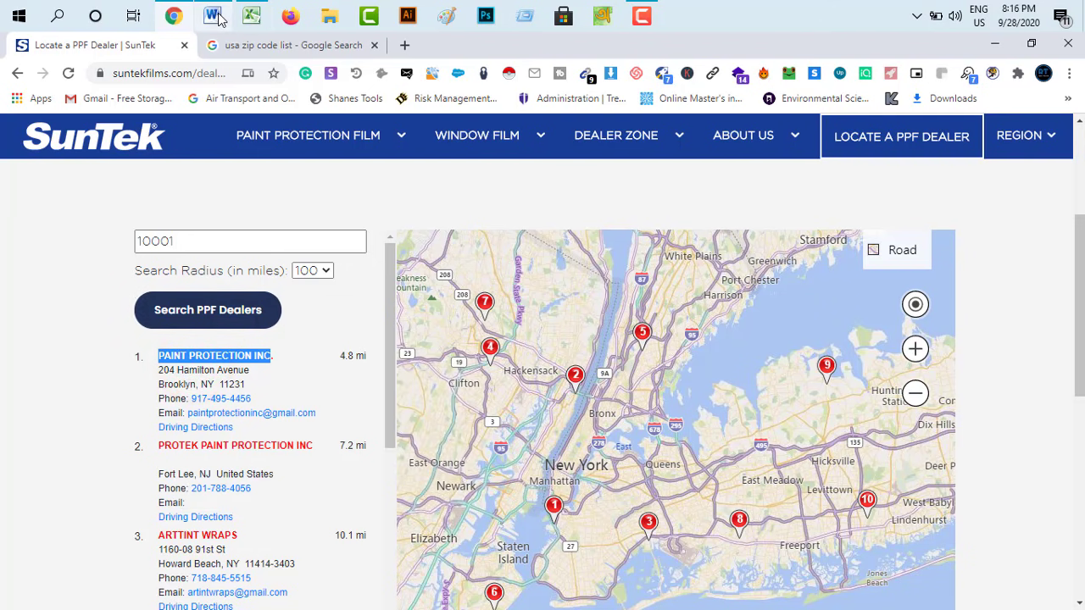
{"action": "left_click", "coordinate": [251, 15]}
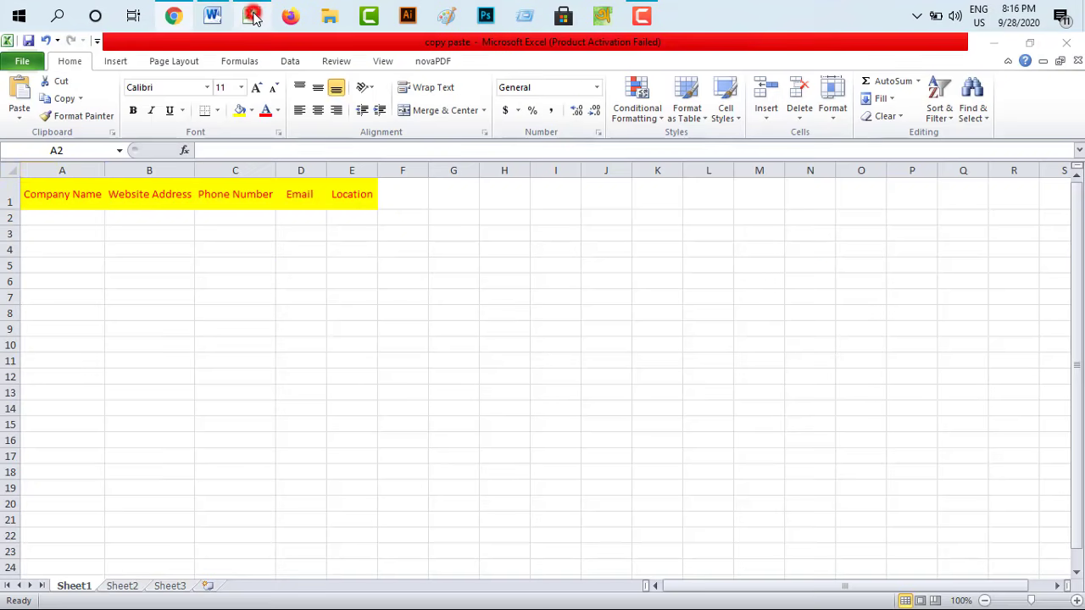
{"action": "right_click", "coordinate": [65, 217]}
{"action": "left_click", "coordinate": [73, 223]}
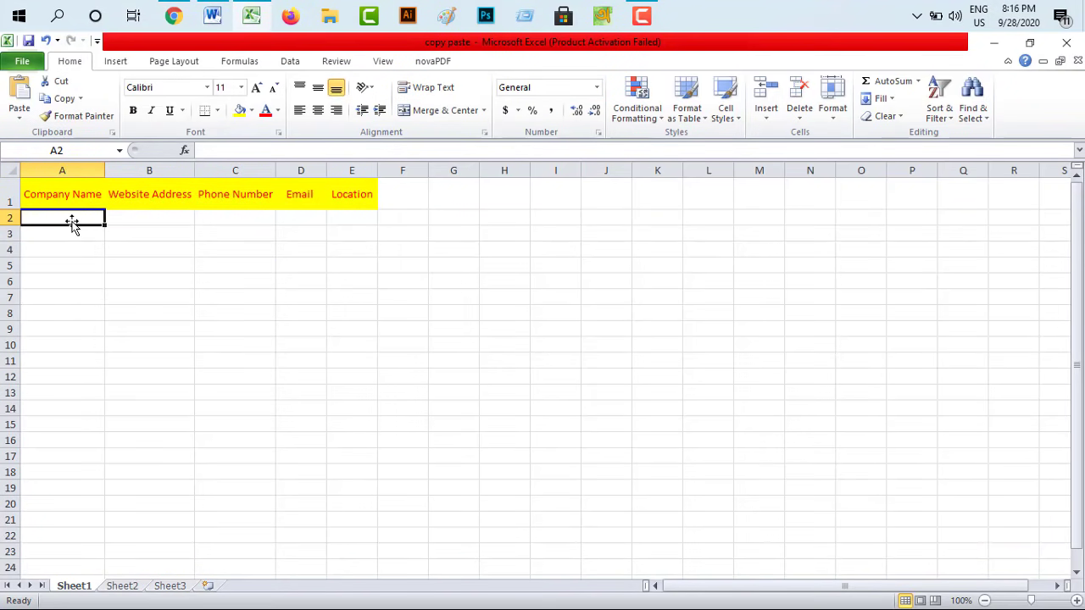
{"action": "right_click", "coordinate": [73, 218]}
{"action": "left_click", "coordinate": [104, 281]}
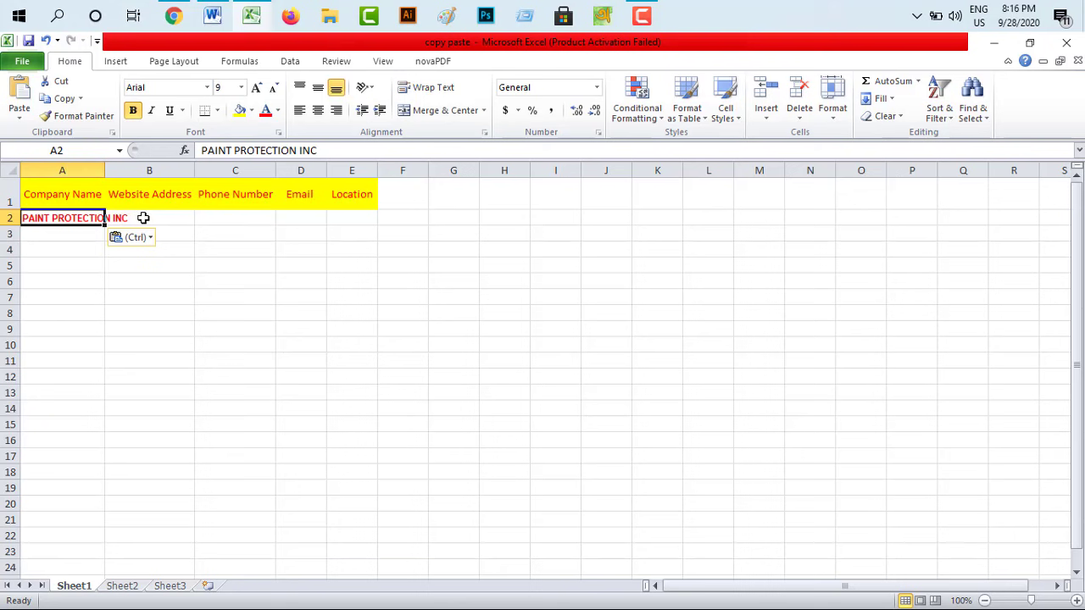
{"action": "left_click", "coordinate": [145, 217]}
Copy the first dealer's two-line street address from the SunTek page in Chrome and paste it into Location cell E2 in Excel
{"action": "left_click", "coordinate": [174, 12]}
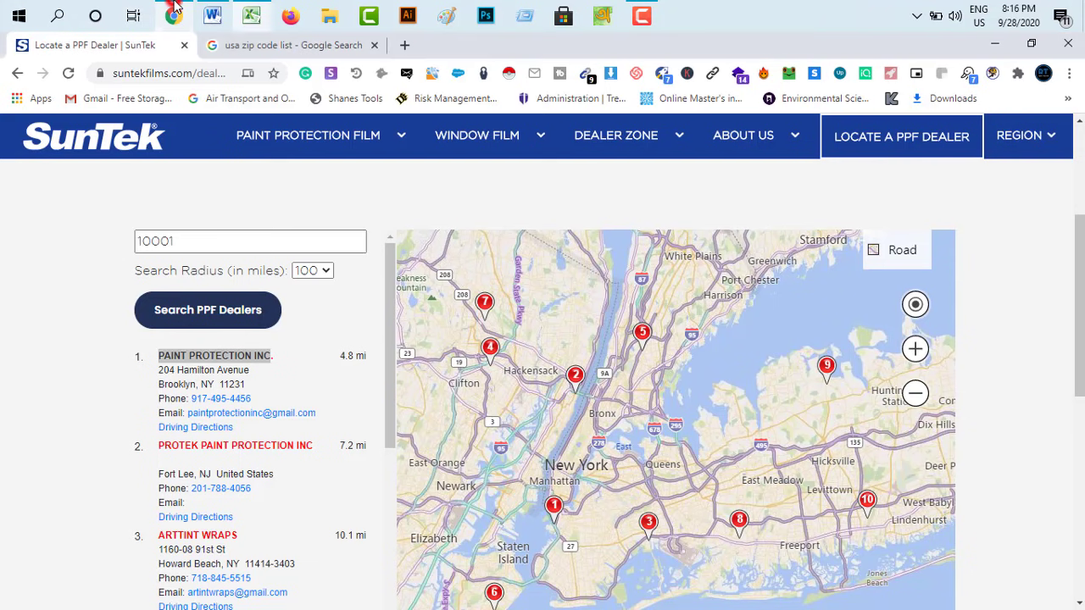
{"action": "left_click_drag", "start_coordinate": [251, 385], "coordinate": [166, 370]}
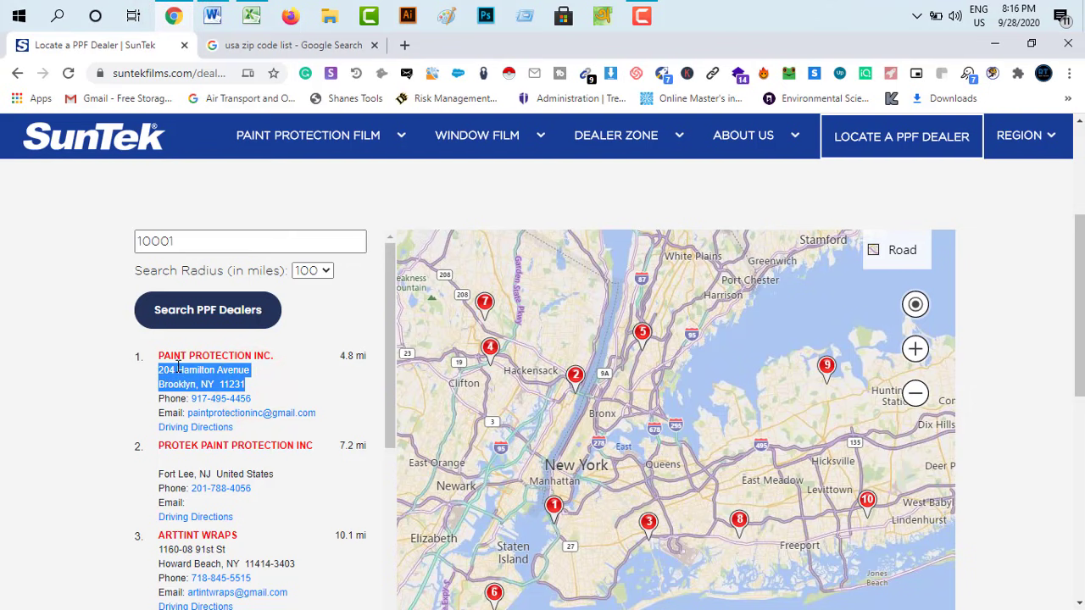
{"action": "right_click", "coordinate": [178, 366]}
{"action": "left_click", "coordinate": [203, 377]}
{"action": "left_click", "coordinate": [212, 15]}
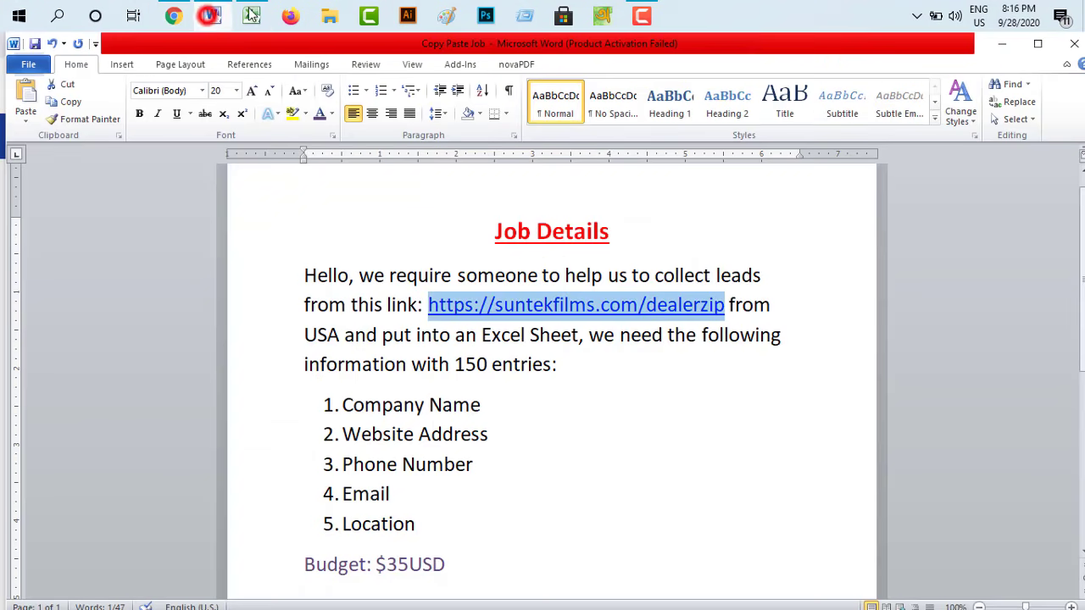
{"action": "left_click", "coordinate": [251, 15]}
{"action": "left_click", "coordinate": [352, 219]}
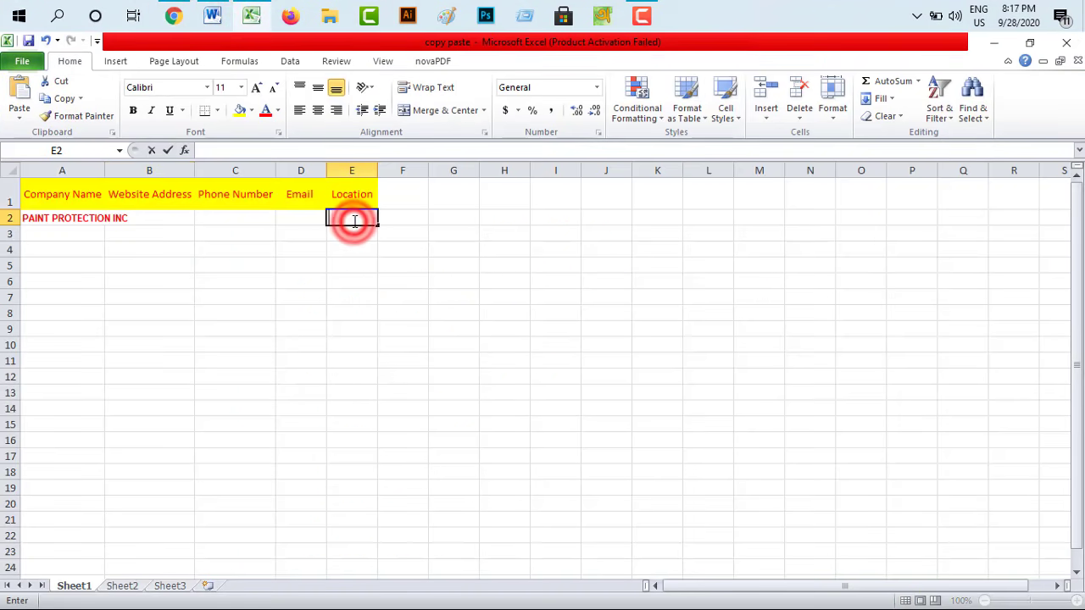
{"action": "right_click", "coordinate": [354, 220]}
{"action": "left_click", "coordinate": [381, 283]}
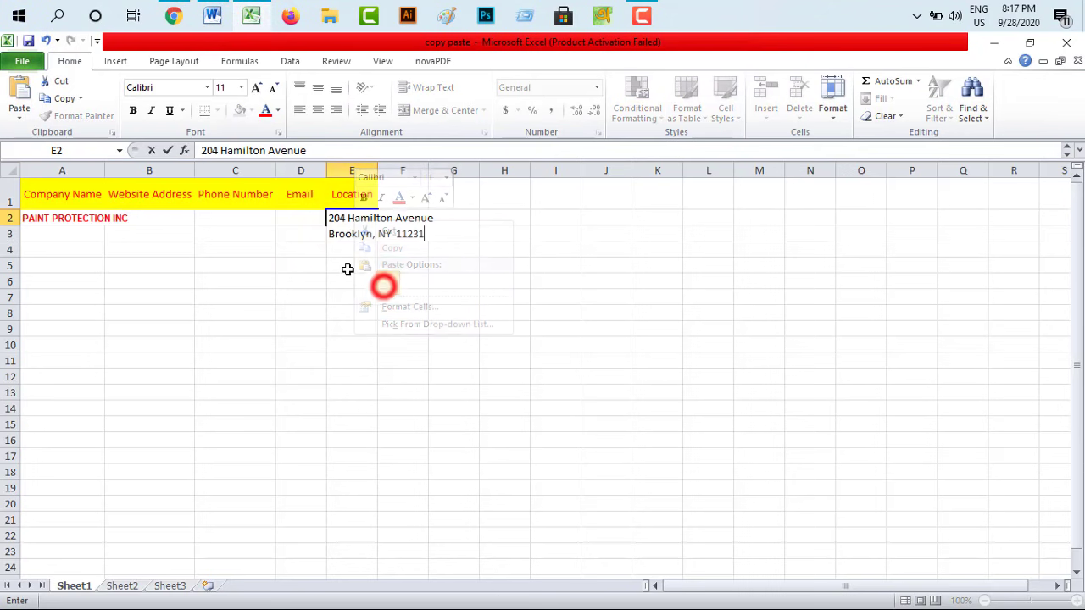
Copy the first dealer's email address from the SunTek page in Chrome and paste it into Email cell D2 in Excel
{"action": "left_click", "coordinate": [294, 223]}
{"action": "left_click", "coordinate": [173, 16]}
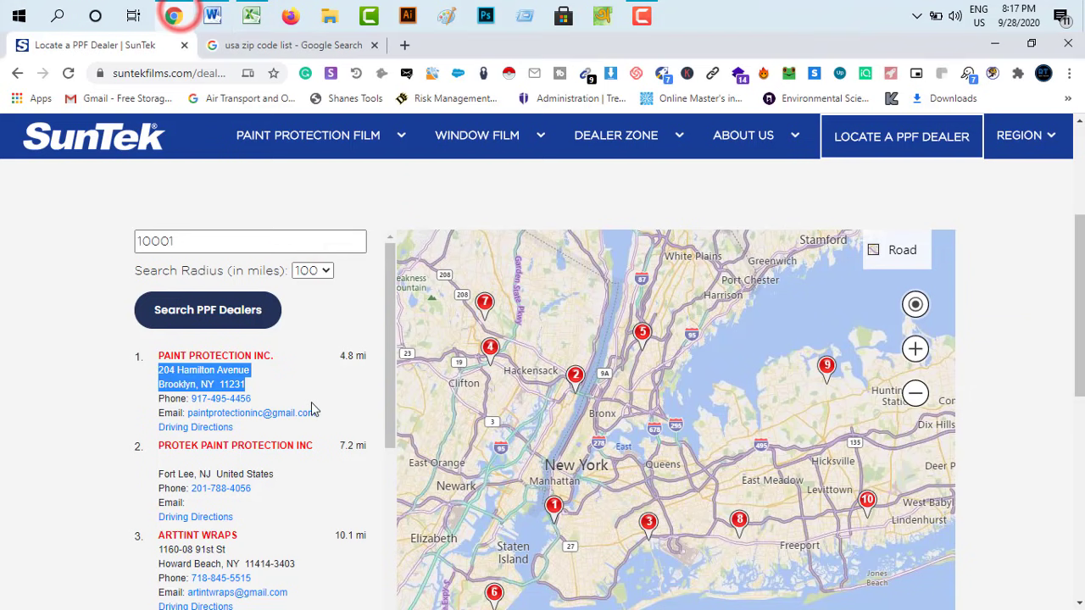
{"action": "right_click", "coordinate": [286, 413]}
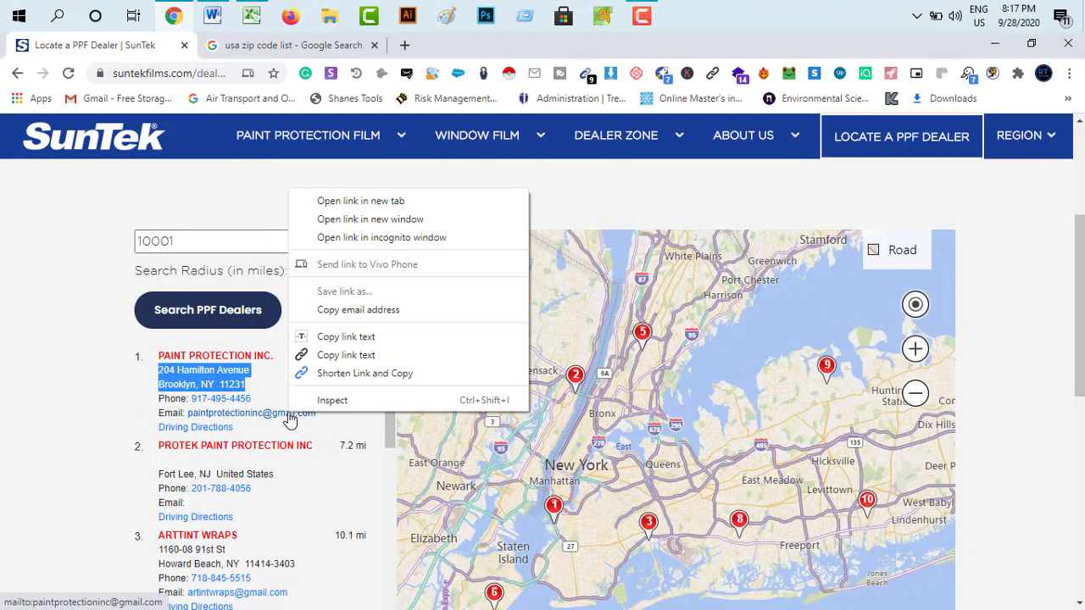
{"action": "left_click", "coordinate": [331, 337]}
{"action": "left_click", "coordinate": [216, 15]}
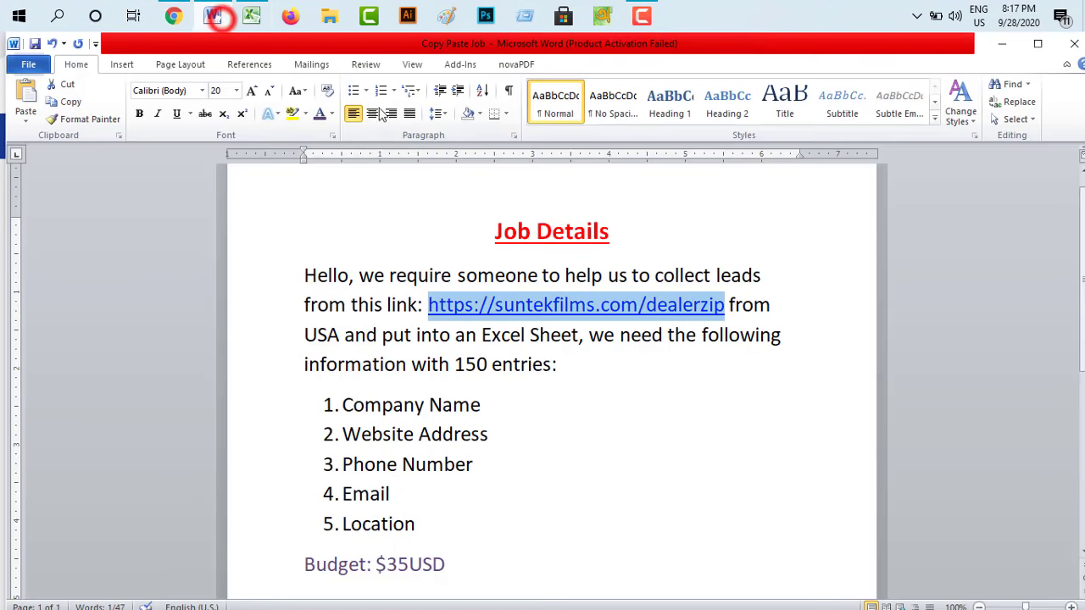
{"action": "left_click", "coordinate": [251, 15]}
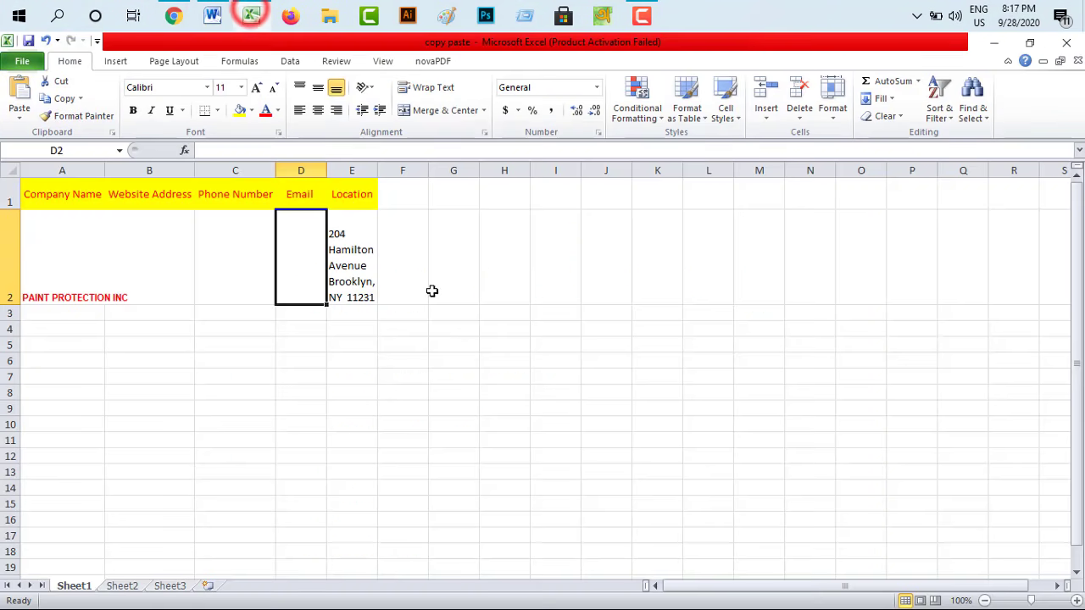
{"action": "right_click", "coordinate": [311, 255]}
{"action": "left_click", "coordinate": [346, 317]}
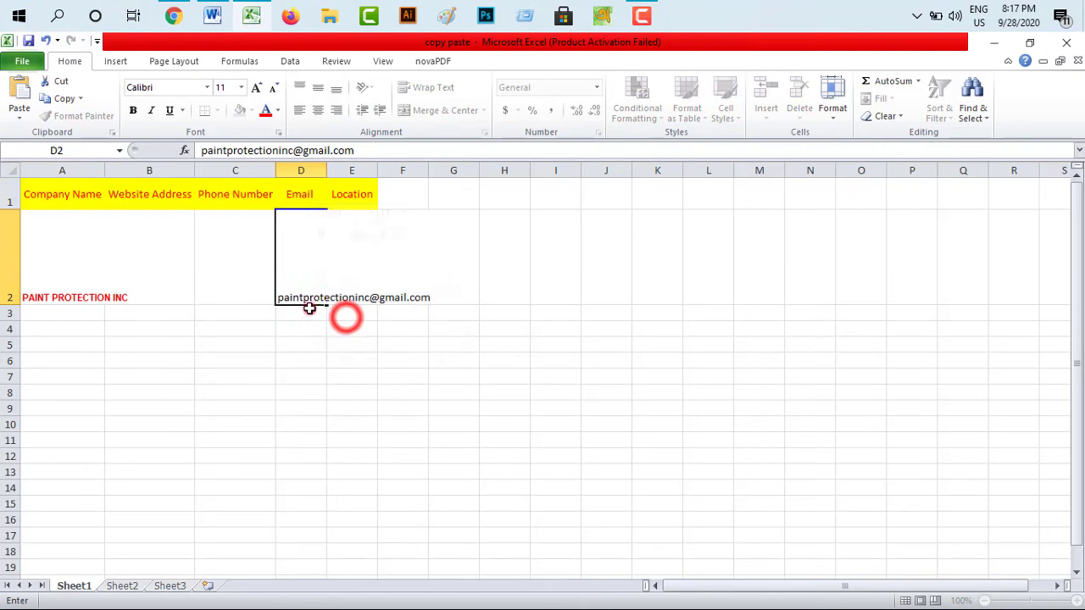
{"action": "left_click", "coordinate": [307, 313]}
{"action": "left_click", "coordinate": [219, 255]}
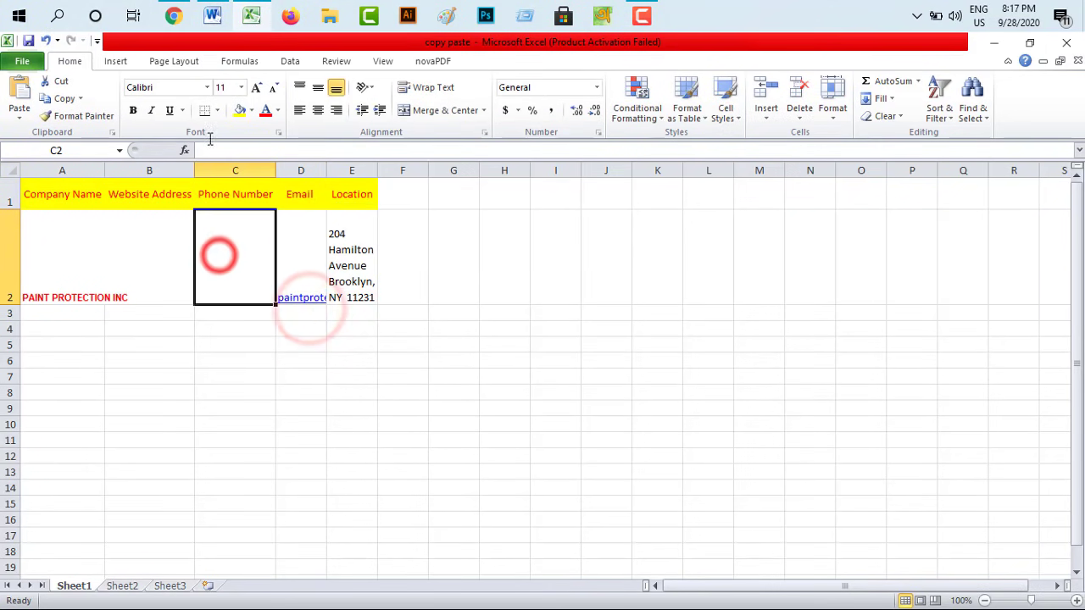
{"action": "left_click", "coordinate": [179, 16]}
{"action": "right_click", "coordinate": [219, 407]}
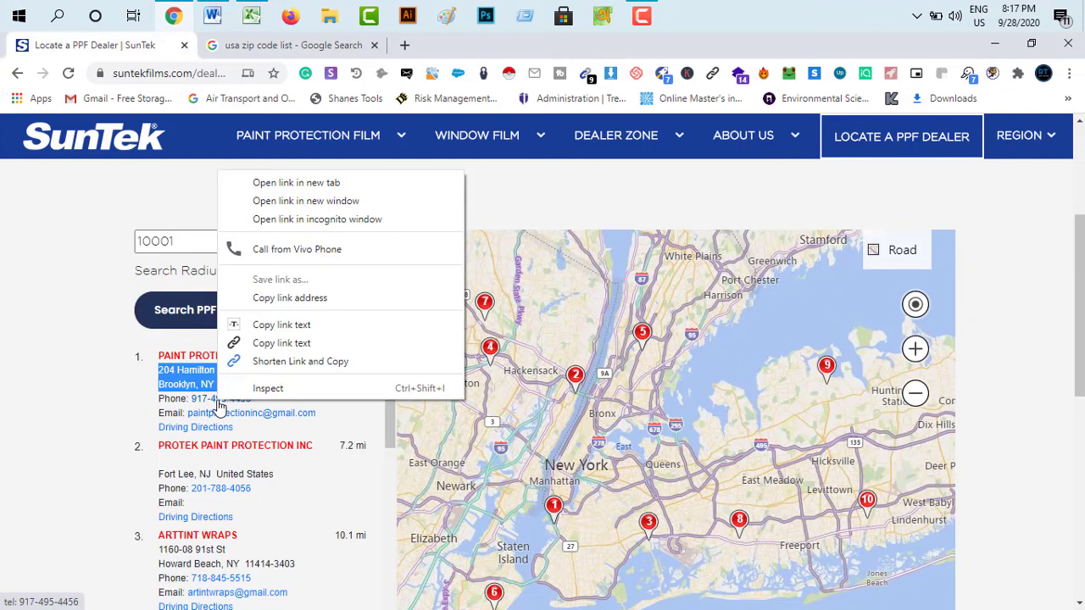
{"action": "left_click", "coordinate": [265, 332]}
{"action": "left_click", "coordinate": [251, 16]}
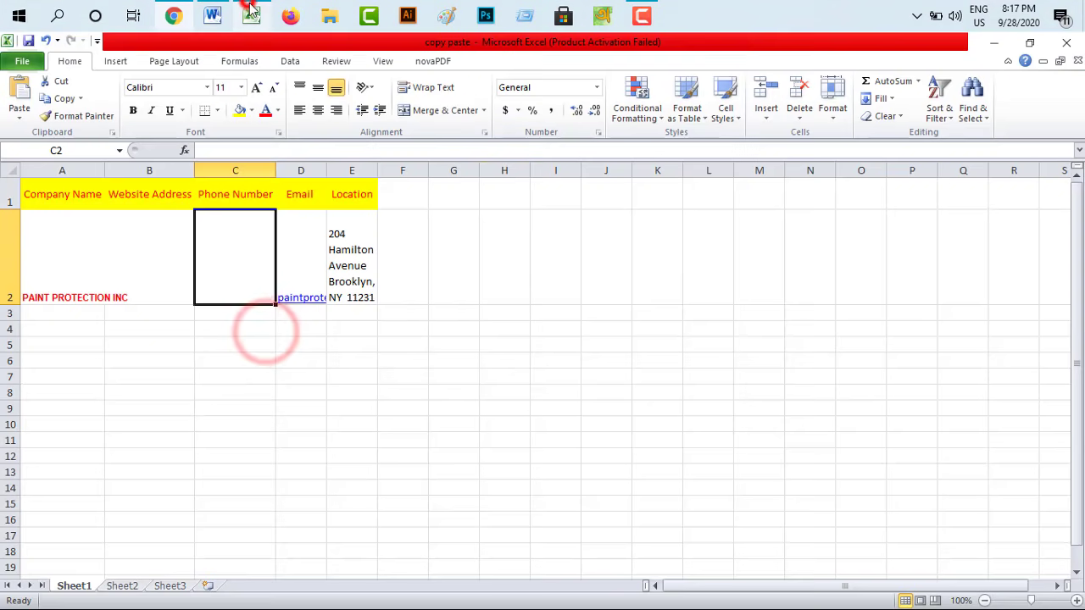
{"action": "right_click", "coordinate": [218, 255]}
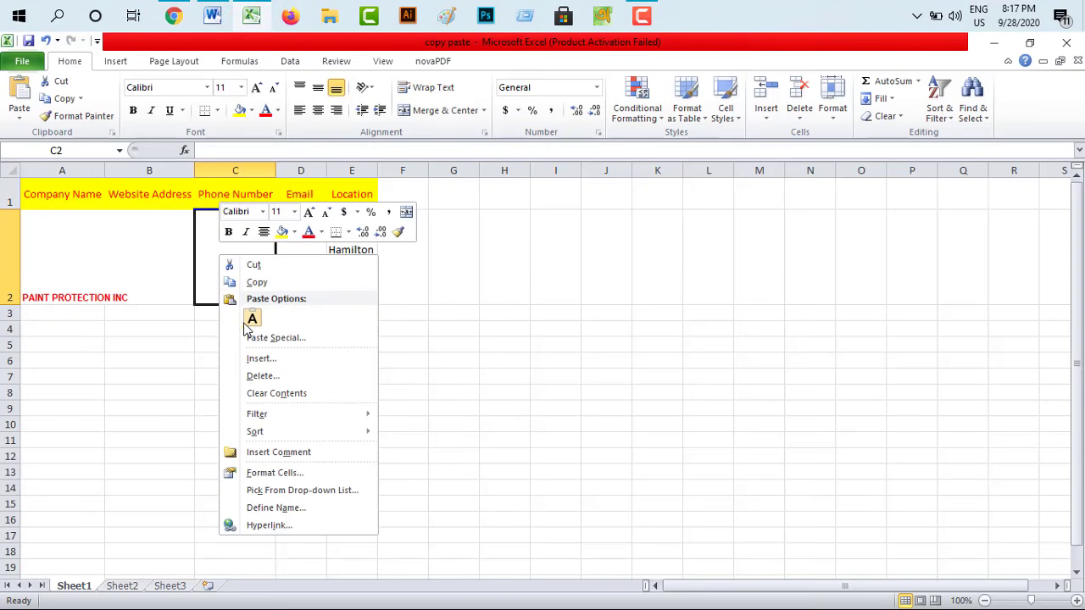
{"action": "right_click", "coordinate": [209, 257]}
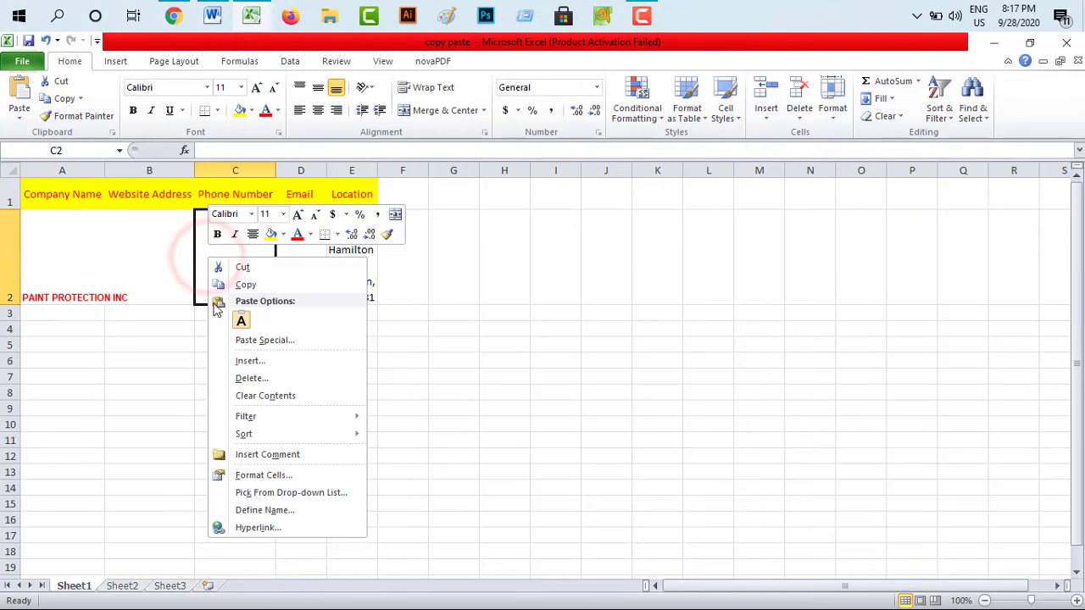
Copy the first dealer's phone number from the SunTek page in Chrome and paste it into Phone Number cell C2 in Excel
{"action": "left_click", "coordinate": [172, 19]}
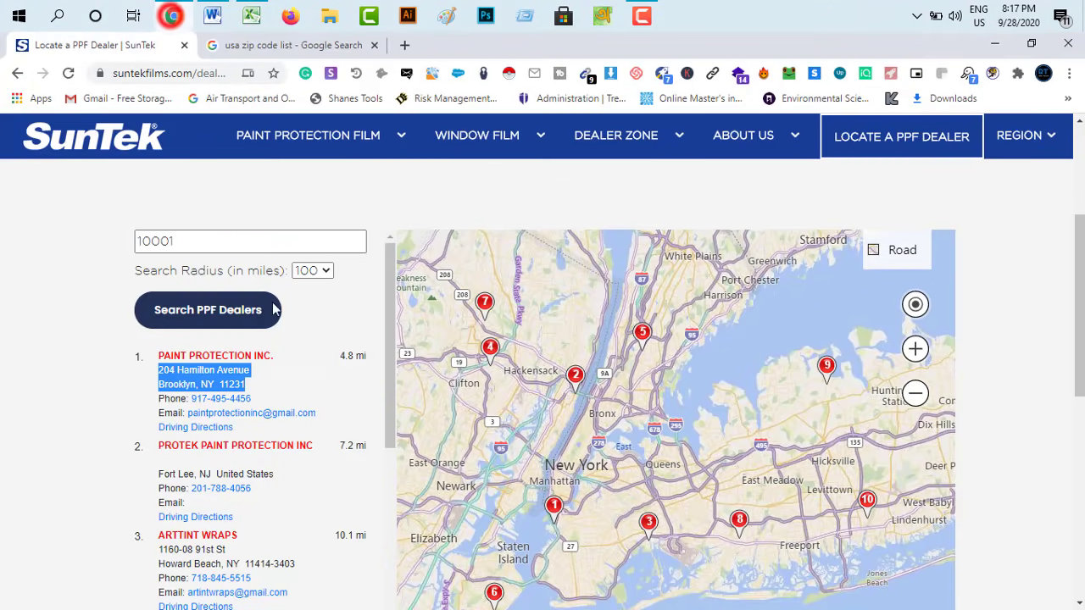
{"action": "right_click", "coordinate": [219, 404]}
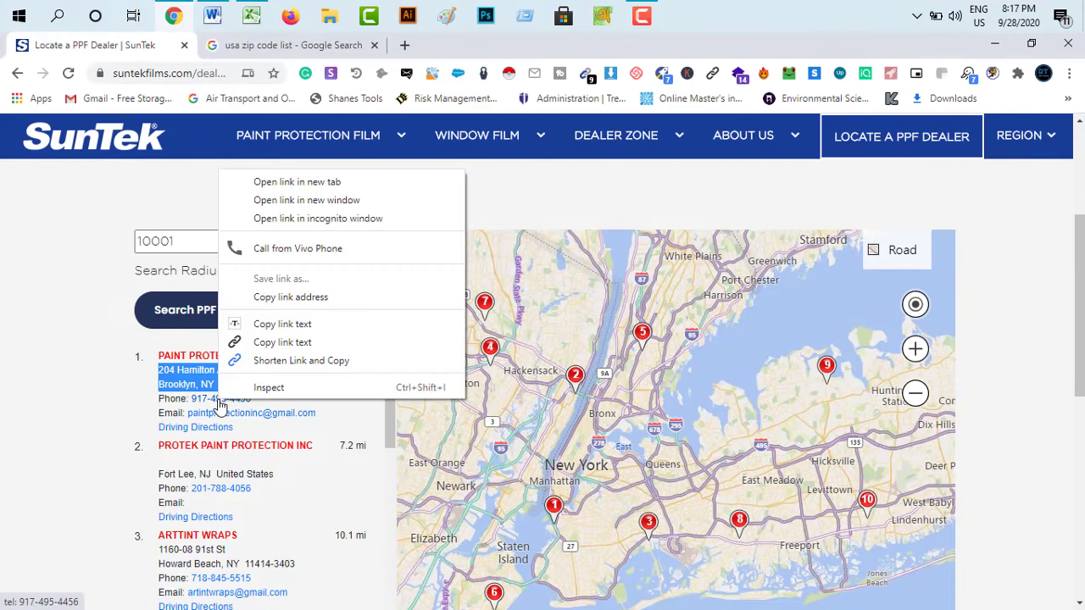
{"action": "left_click", "coordinate": [254, 323]}
{"action": "left_click", "coordinate": [255, 16]}
{"action": "right_click", "coordinate": [243, 279]}
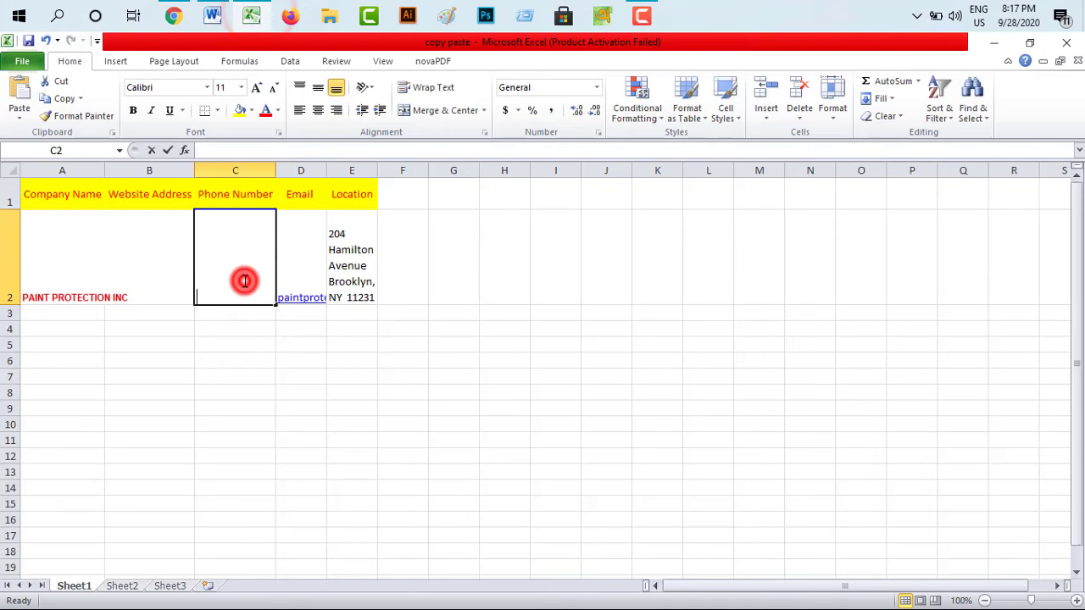
{"action": "left_click", "coordinate": [277, 346]}
{"action": "left_click", "coordinate": [254, 332]}
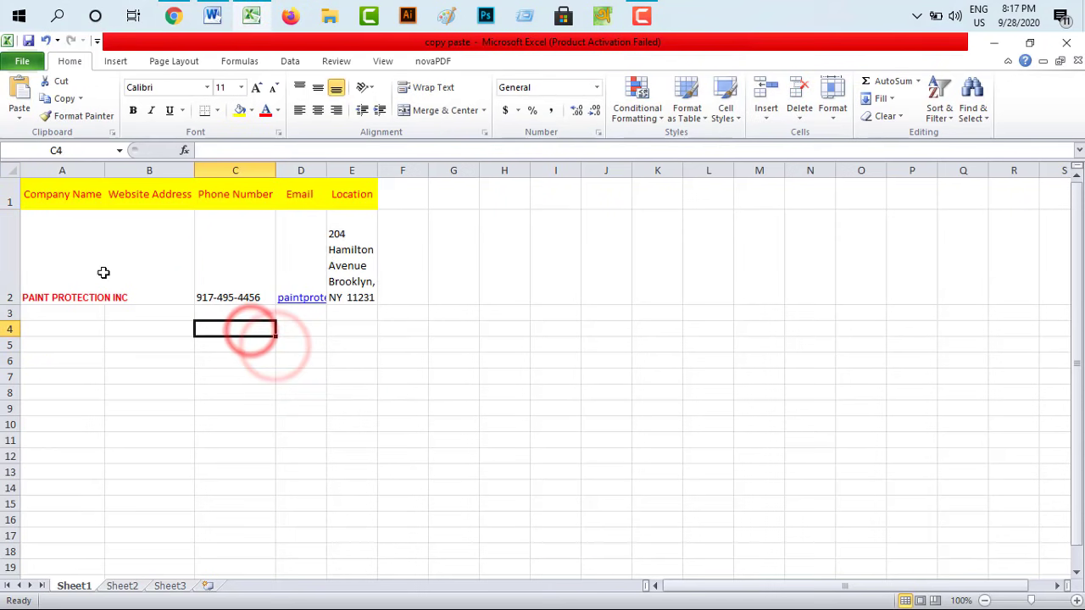
Turn off text wrapping for the first dealer's row, cells A2 to E2
{"action": "left_click_drag", "start_coordinate": [73, 254], "coordinate": [370, 260]}
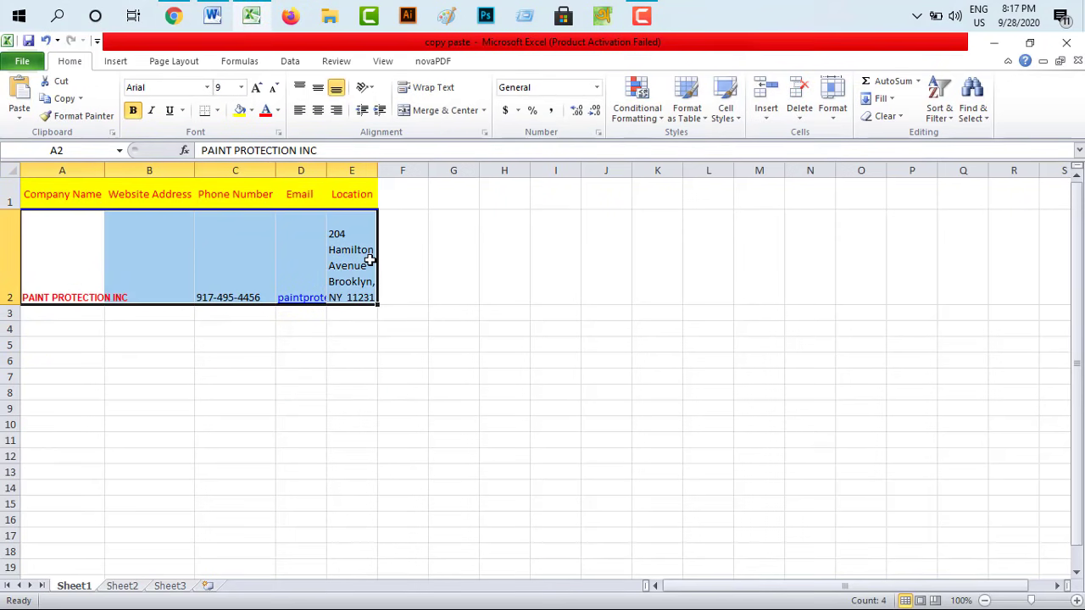
{"action": "left_click", "coordinate": [437, 90]}
{"action": "left_click", "coordinate": [436, 88]}
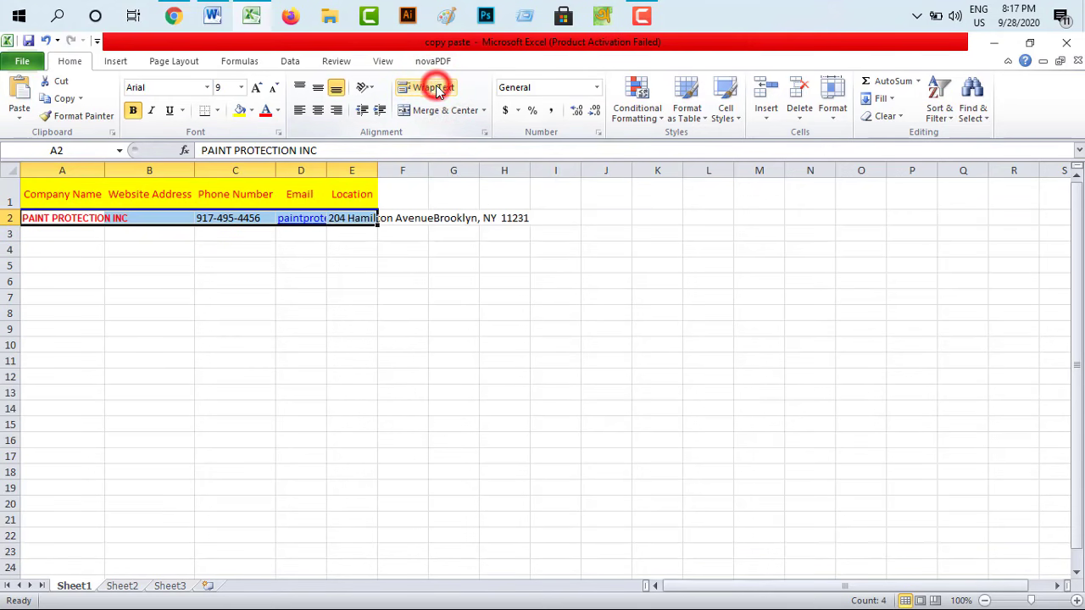
{"action": "left_click", "coordinate": [190, 251]}
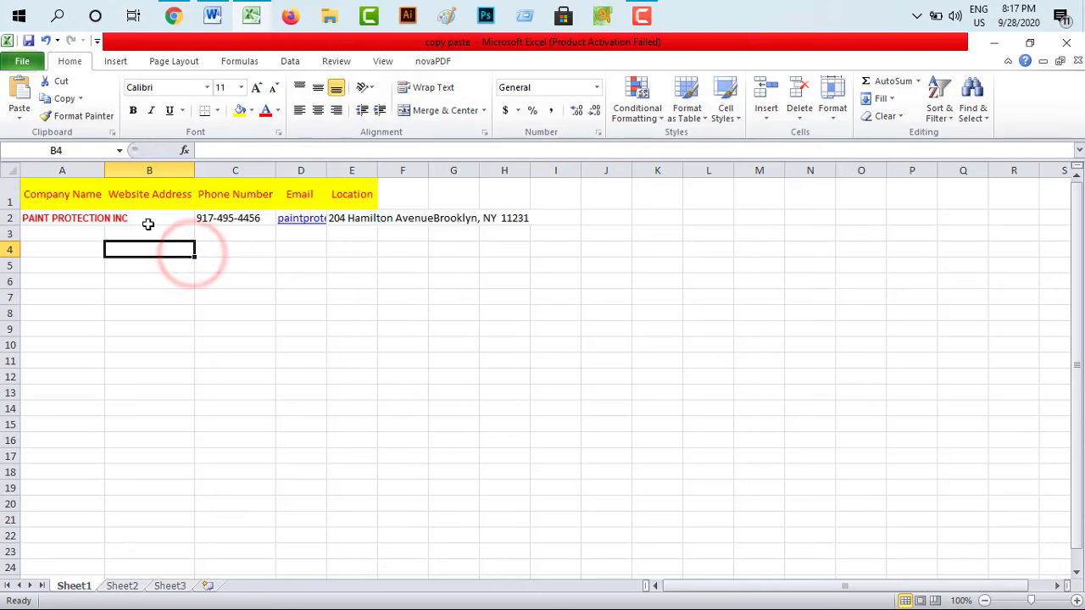
Copy "PAINT PROTECTION INC" from the SunTek dealer list in Chrome and start a search query with it plus "+" in a new tab
{"action": "left_click", "coordinate": [150, 219]}
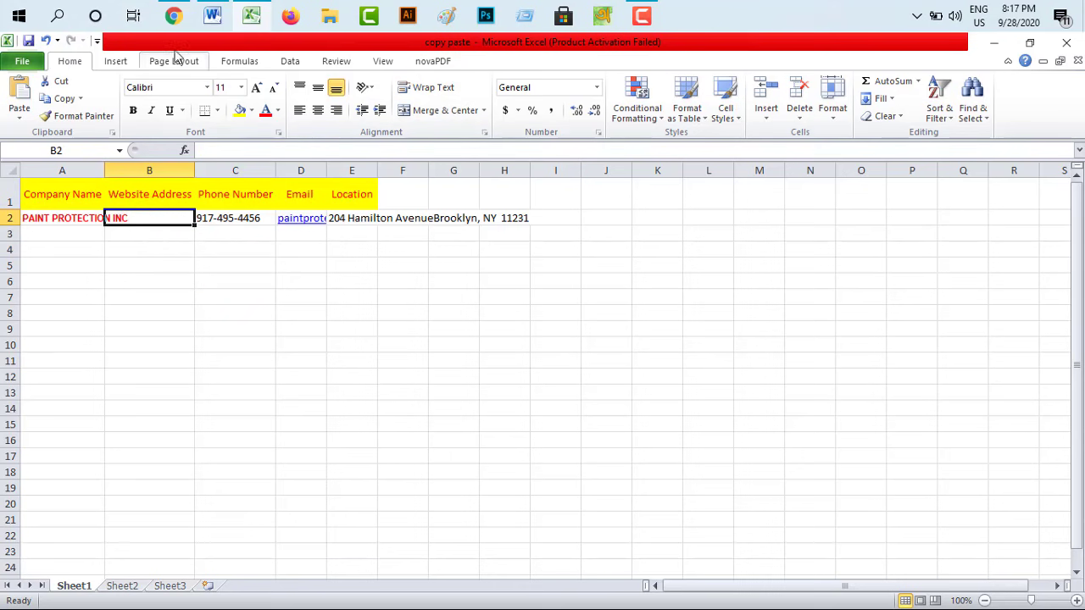
{"action": "left_click", "coordinate": [173, 15]}
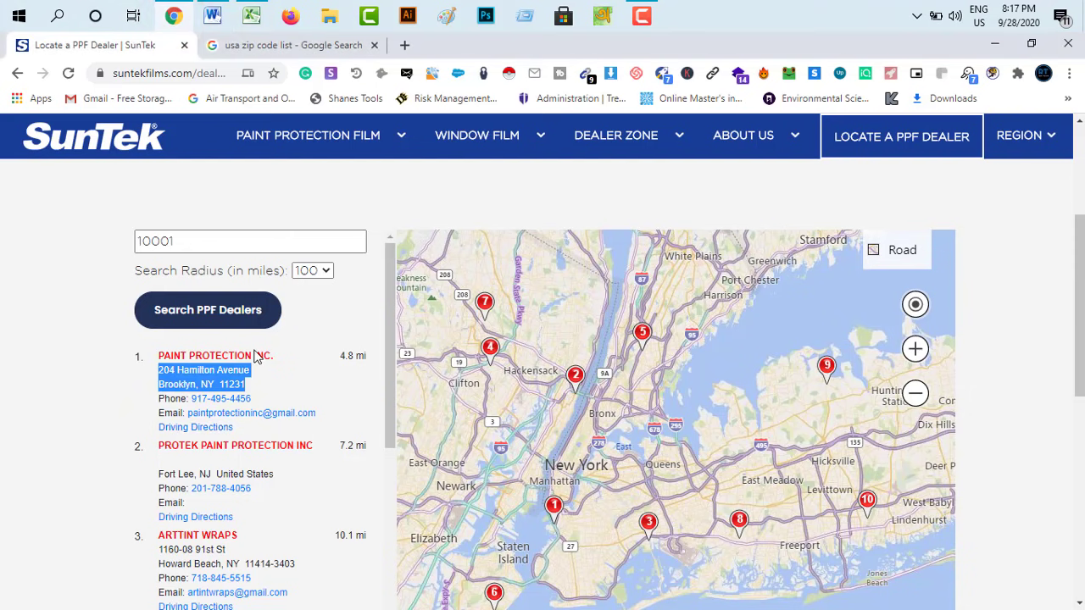
{"action": "left_click_drag", "start_coordinate": [271, 357], "coordinate": [166, 357]}
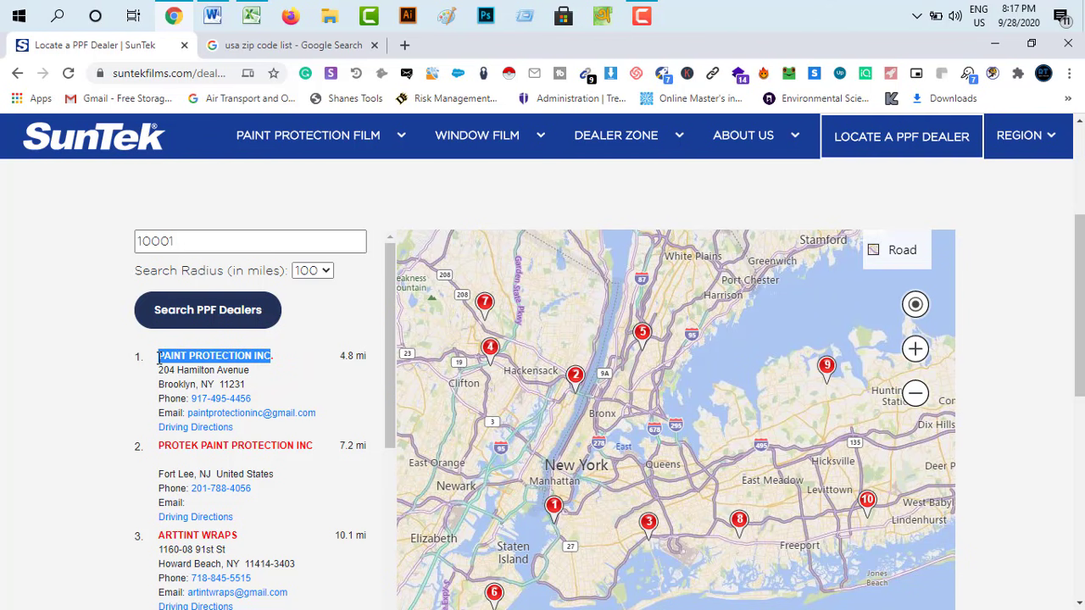
{"action": "right_click", "coordinate": [176, 359]}
{"action": "left_click", "coordinate": [194, 371]}
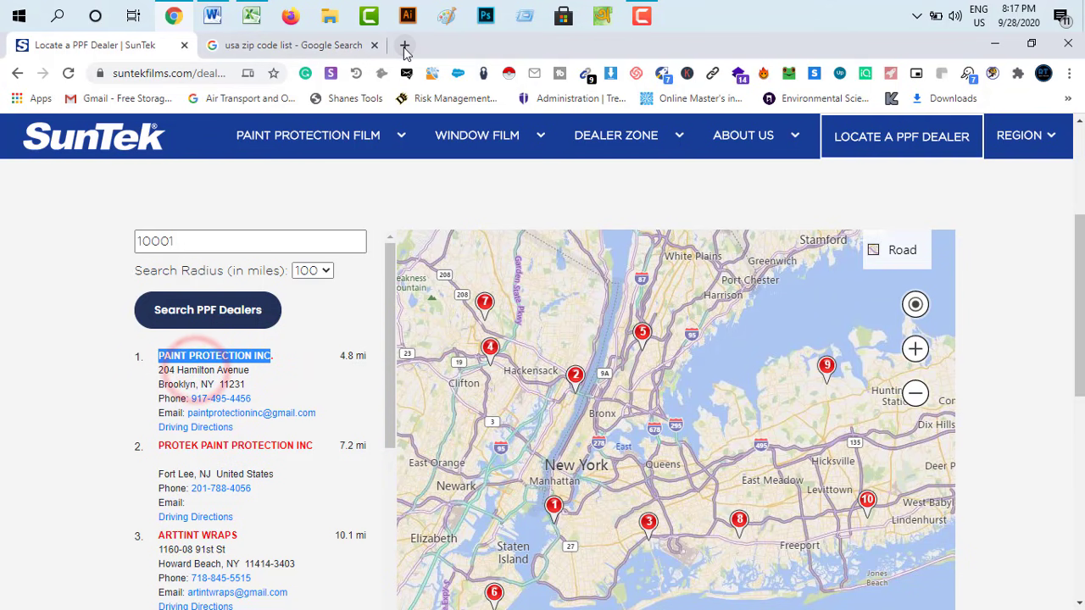
{"action": "left_click", "coordinate": [404, 45]}
{"action": "right_click", "coordinate": [153, 75]}
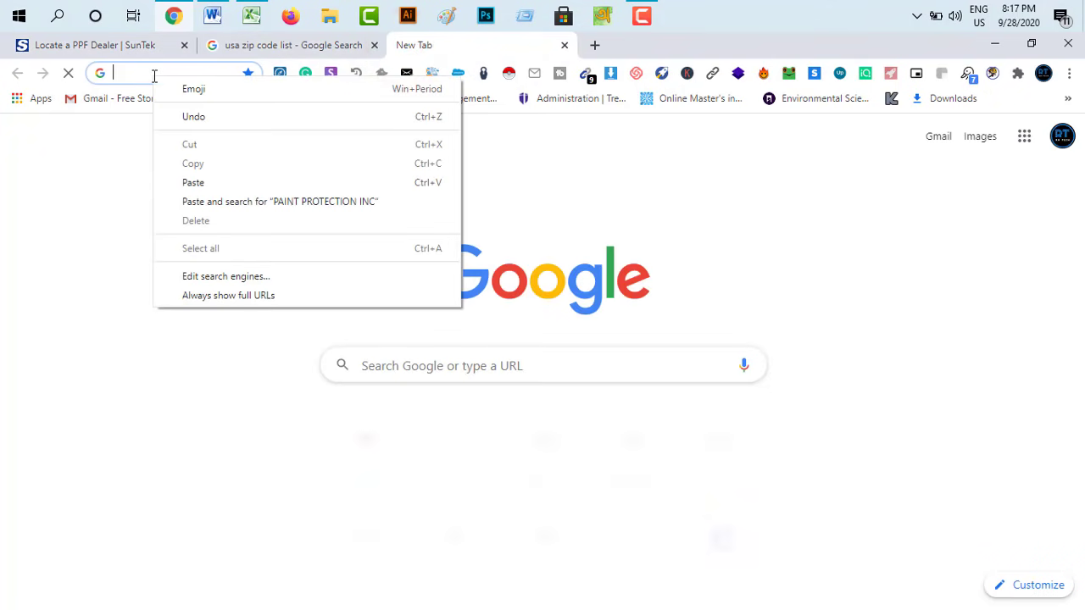
{"action": "left_click", "coordinate": [196, 183]}
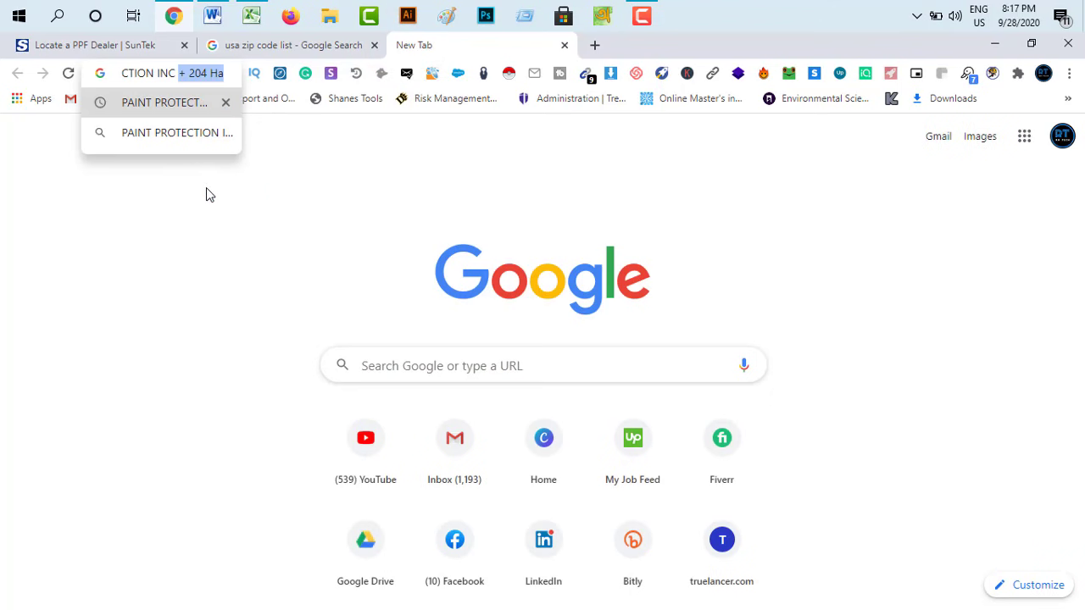
{"action": "type", "text": "+"}
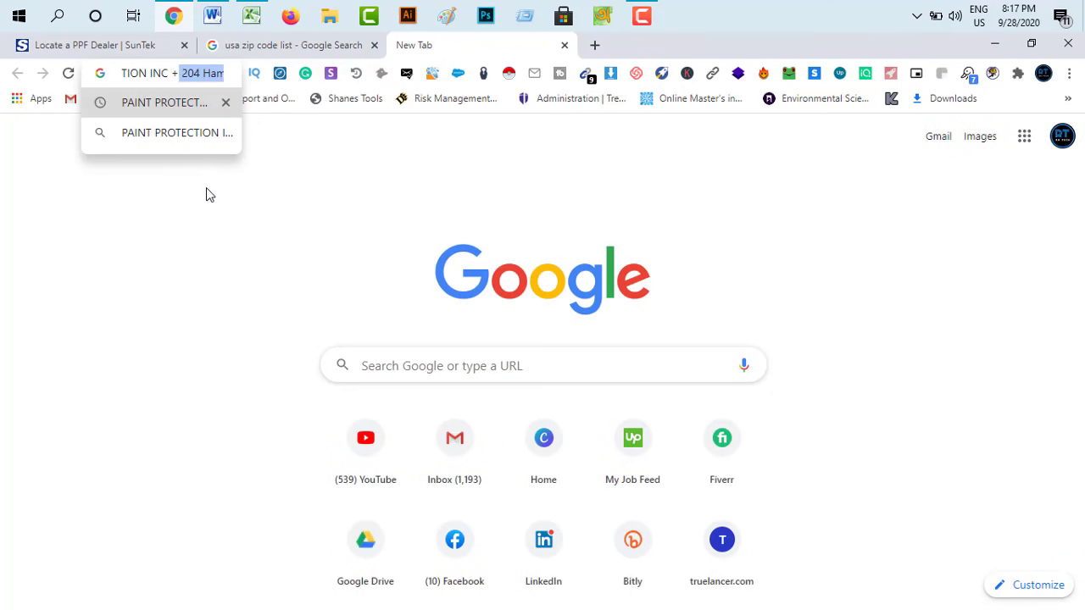
{"action": "left_click", "coordinate": [210, 17]}
{"action": "left_click", "coordinate": [172, 10]}
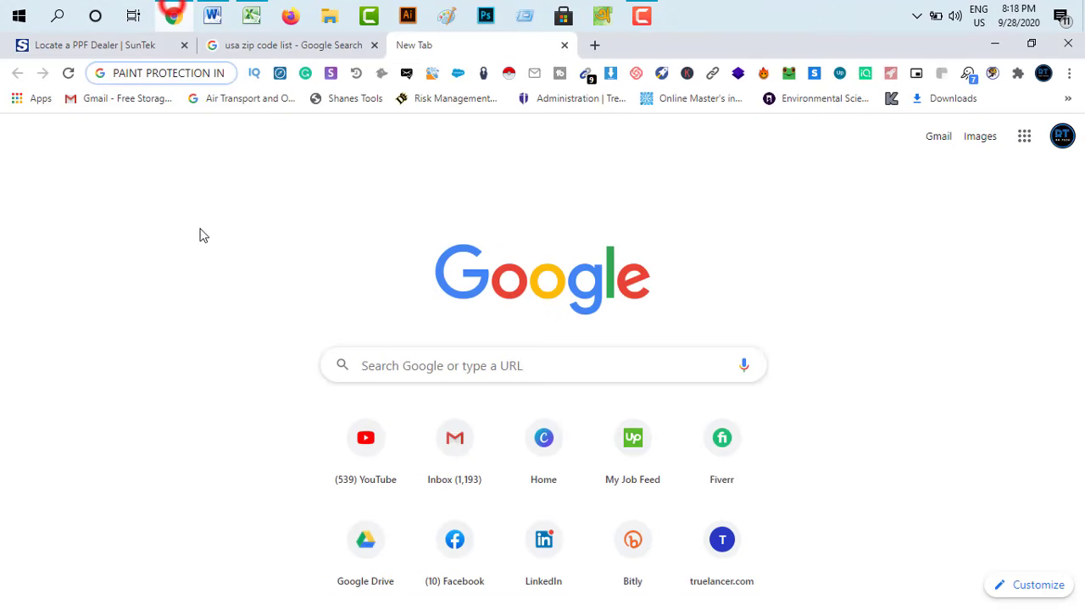
Copy the first dealer's street address from the SunTek page, append it to the company-name query, and run the Google search
{"action": "left_click", "coordinate": [102, 49]}
{"action": "left_click_drag", "start_coordinate": [246, 385], "coordinate": [158, 370]}
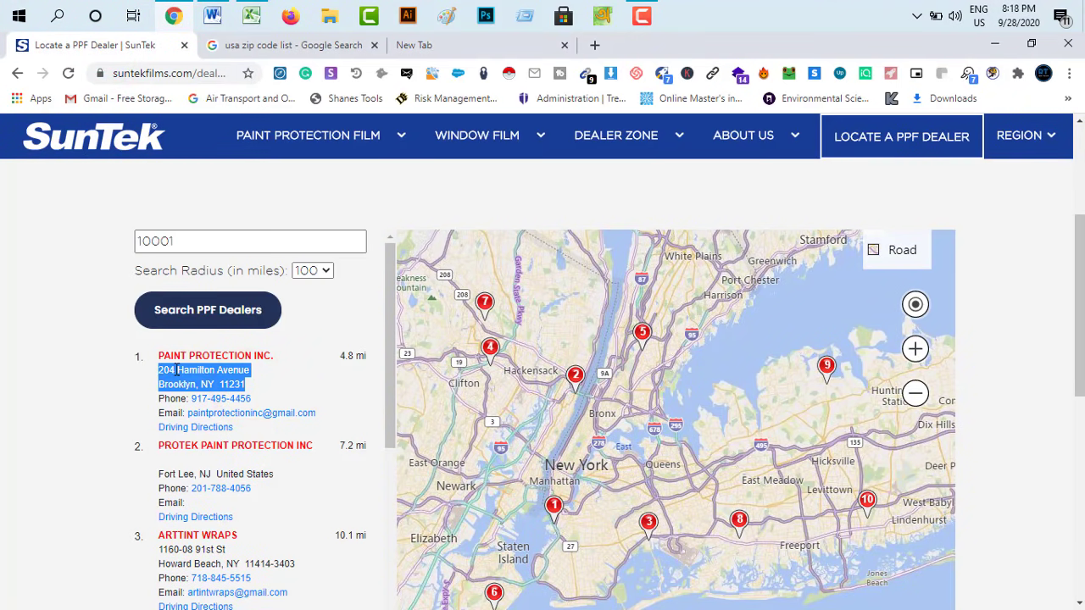
{"action": "right_click", "coordinate": [176, 371]}
{"action": "left_click", "coordinate": [213, 381]}
{"action": "left_click", "coordinate": [436, 42]}
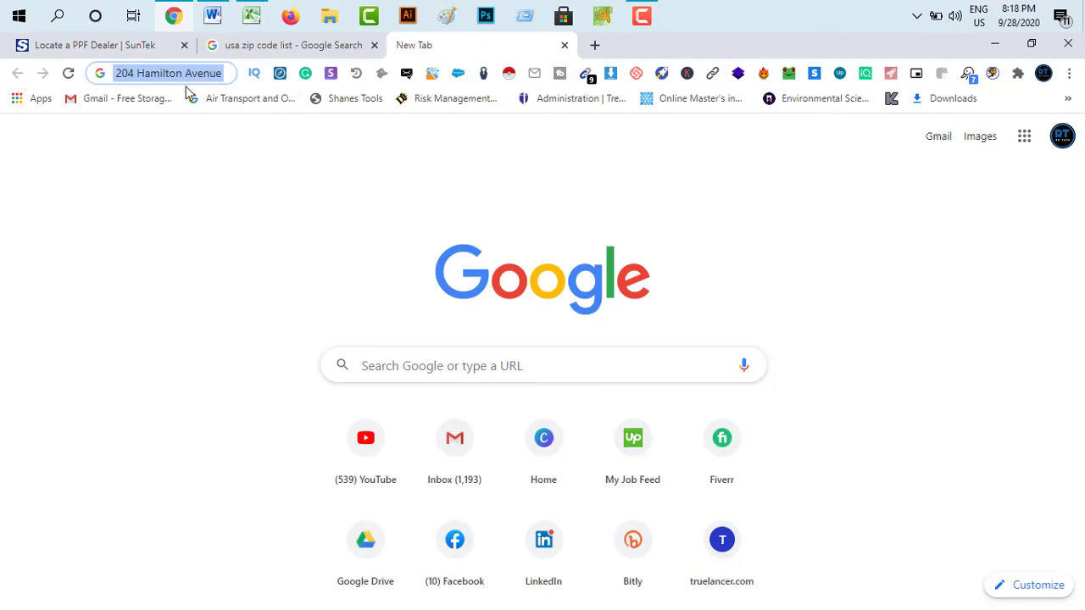
{"action": "key", "text": "ctrl+v"}
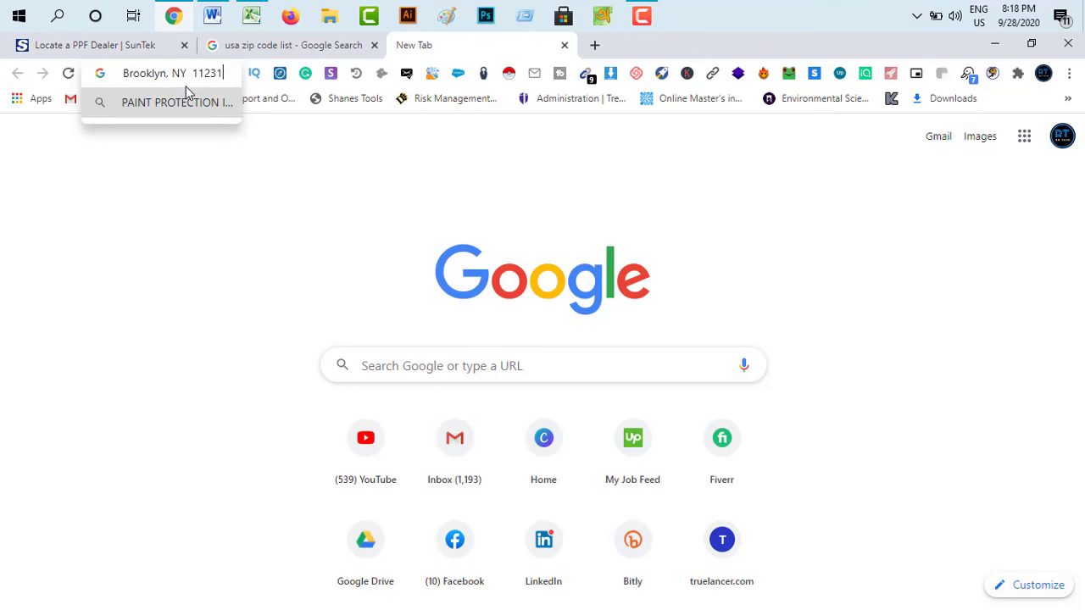
{"action": "left_click", "coordinate": [188, 92]}
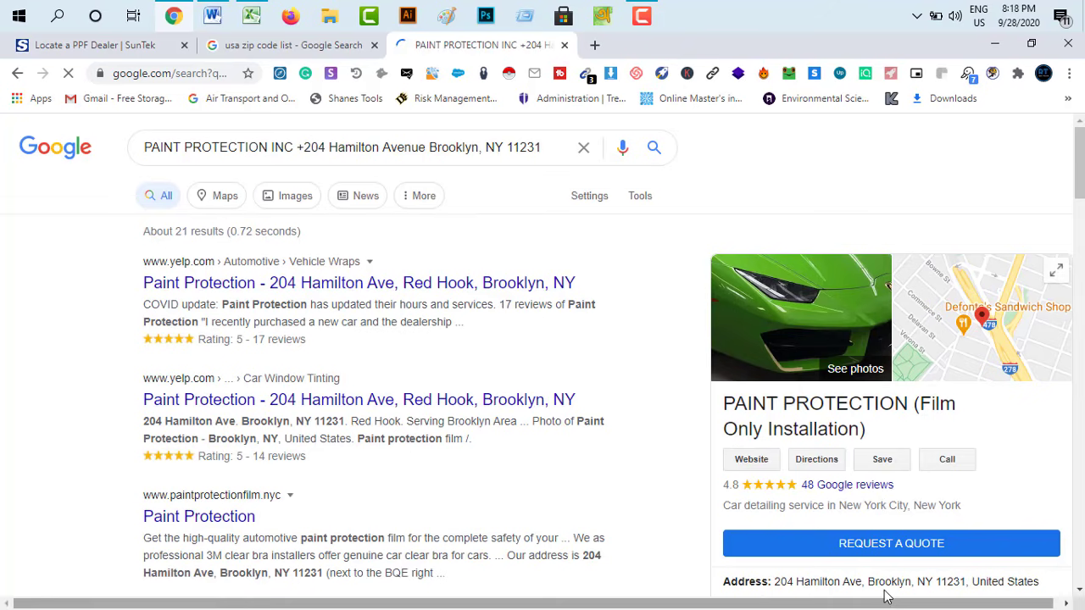
Compare the Google business listing with the first SunTek dealer's details and open the dealer's website from the listing
{"action": "scroll", "coordinate": [850, 517], "scroll_direction": "down", "scroll_amount": 2}
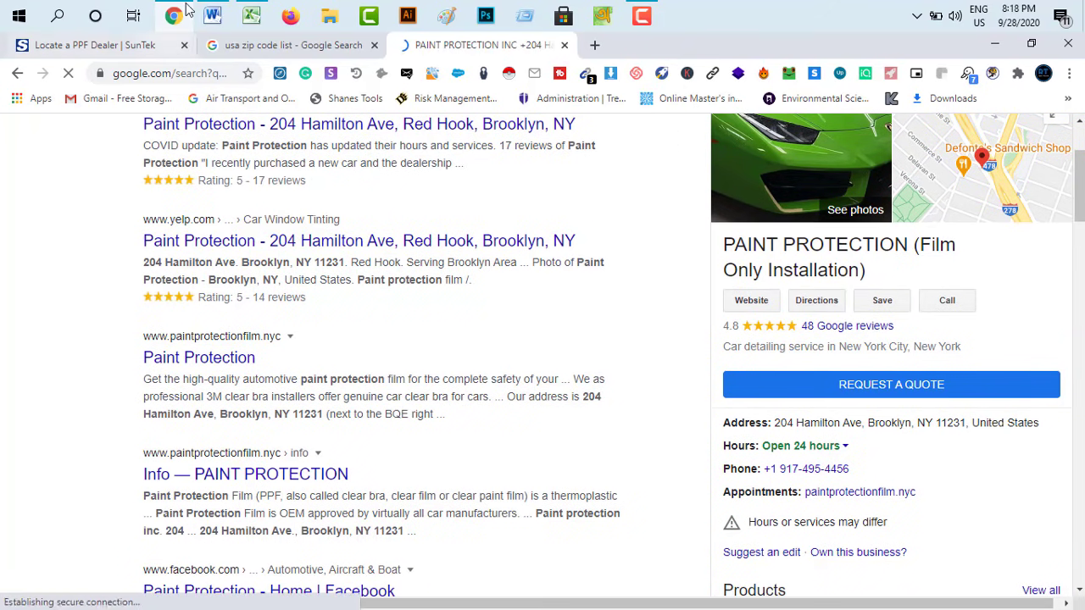
{"action": "left_click", "coordinate": [136, 46]}
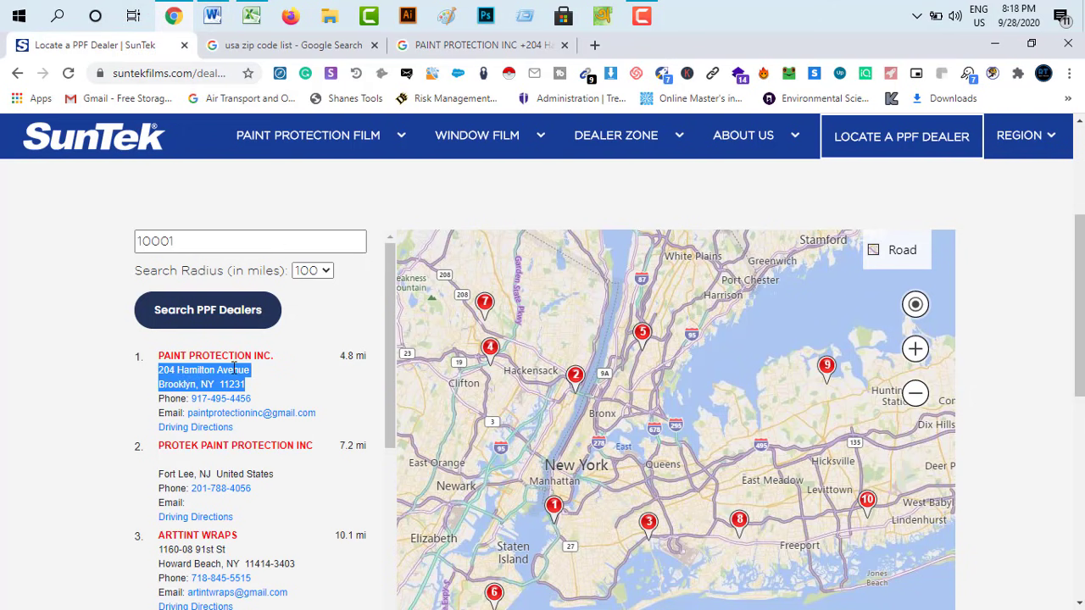
{"action": "left_click", "coordinate": [484, 45]}
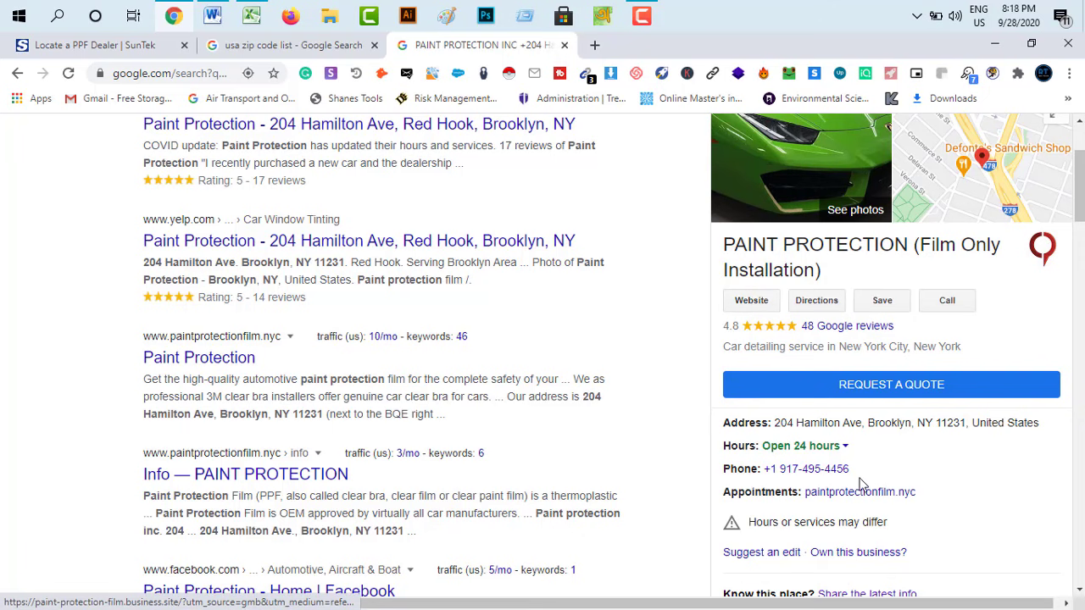
{"action": "left_click", "coordinate": [760, 306]}
{"action": "left_click", "coordinate": [122, 73]}
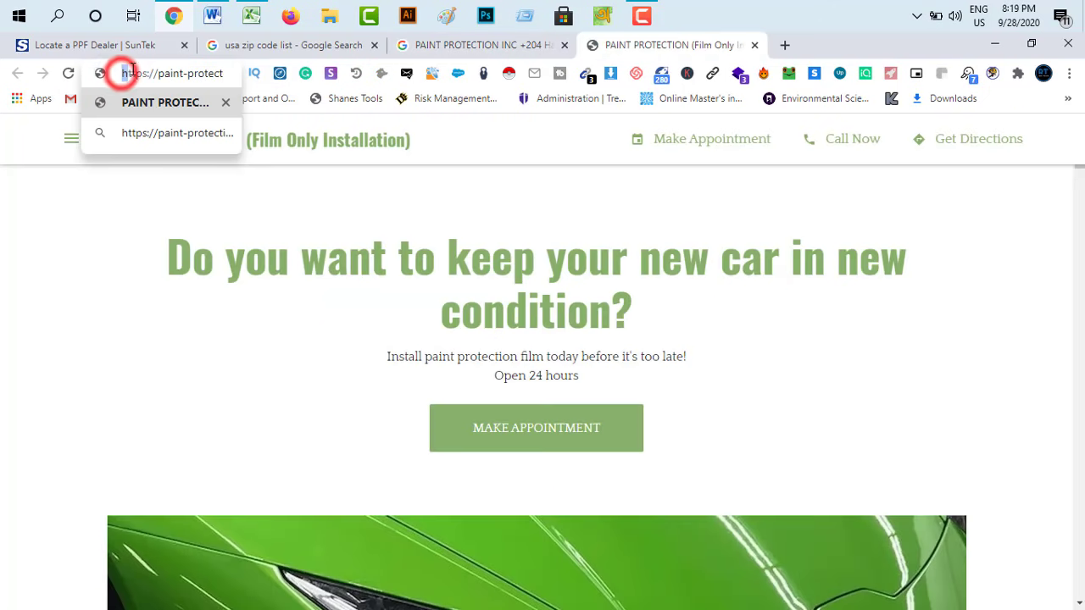
{"action": "left_click_drag", "start_coordinate": [132, 70], "coordinate": [239, 73]}
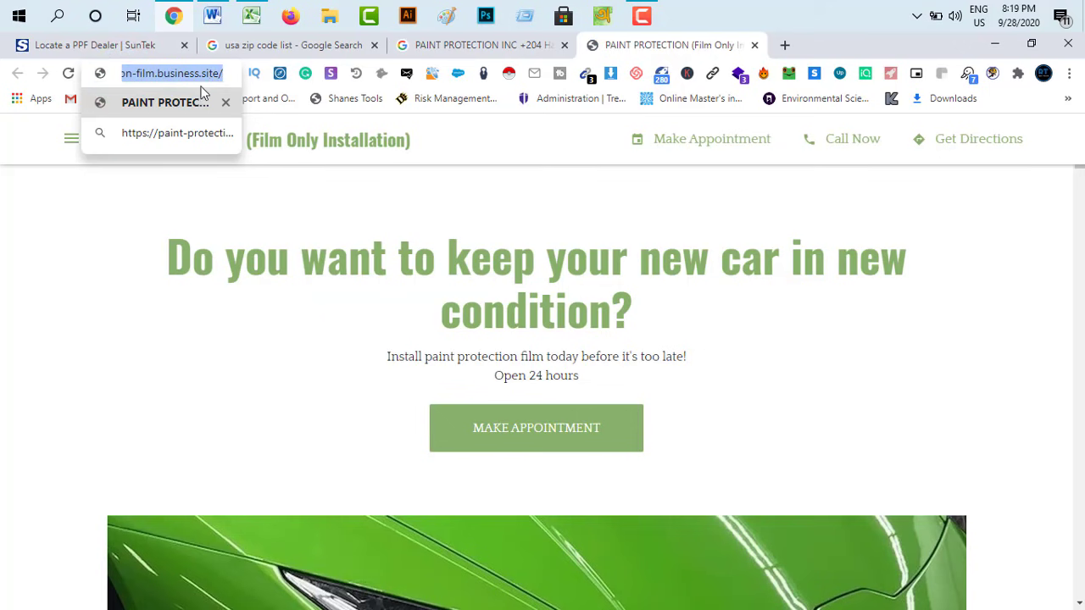
{"action": "right_click", "coordinate": [178, 81]}
{"action": "left_click", "coordinate": [208, 186]}
{"action": "left_click", "coordinate": [251, 10]}
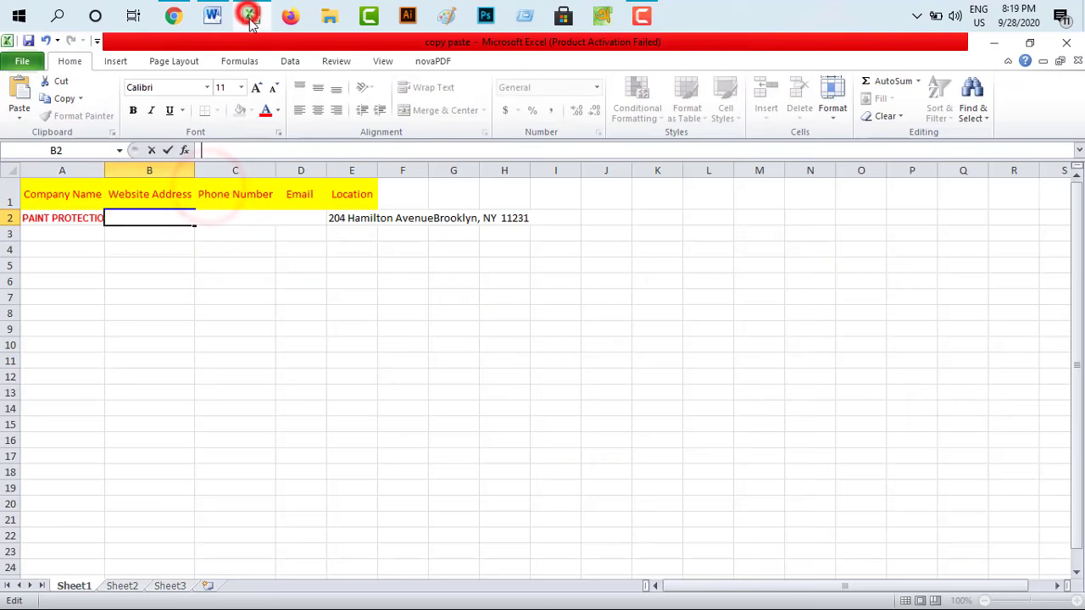
{"action": "right_click", "coordinate": [147, 222]}
{"action": "left_click", "coordinate": [178, 281]}
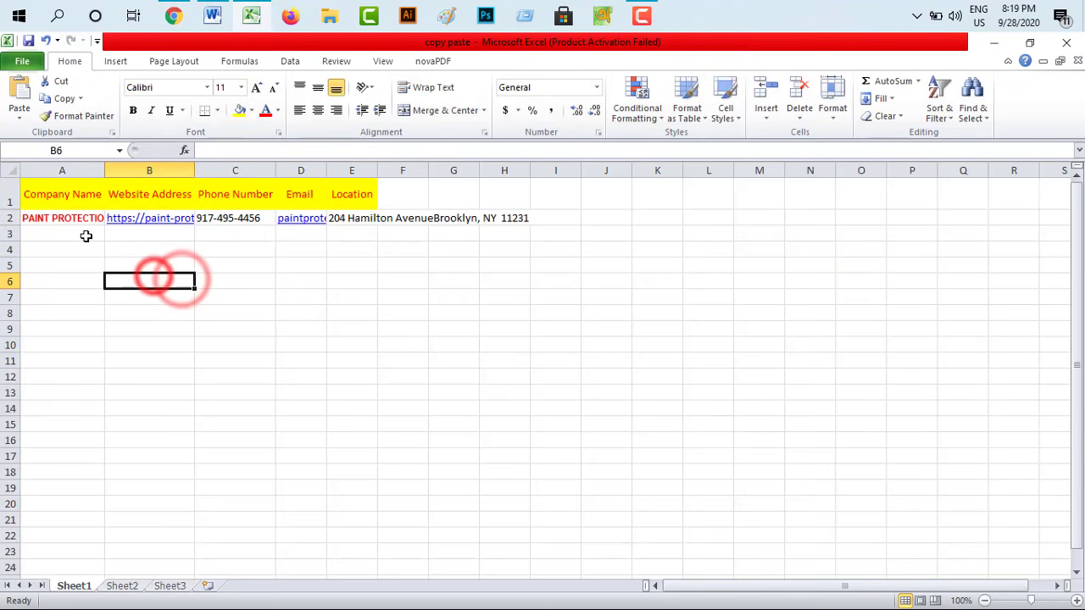
{"action": "left_click", "coordinate": [55, 233]}
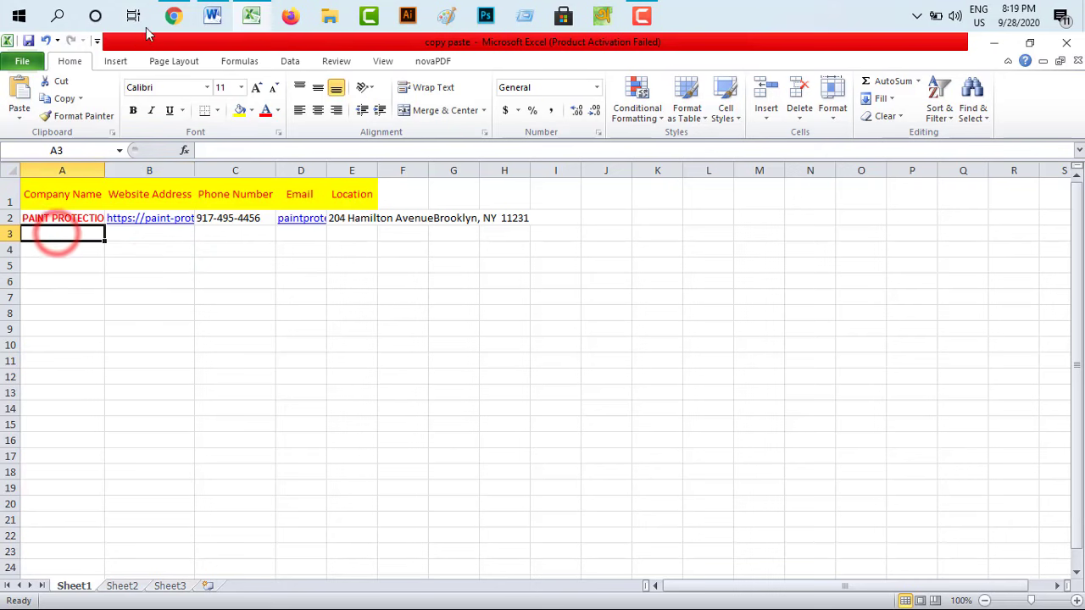
Return to the SunTek dealer locator in Chrome and close the first dealer's Google results and website pages
{"action": "left_click", "coordinate": [174, 17]}
{"action": "left_click", "coordinate": [116, 44]}
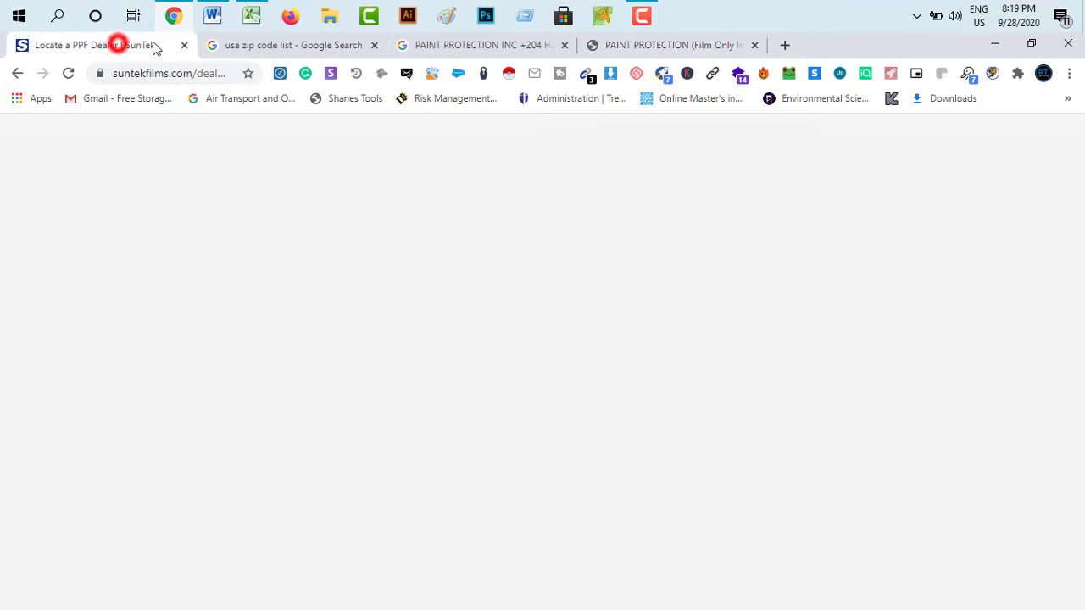
{"action": "left_click", "coordinate": [564, 46]}
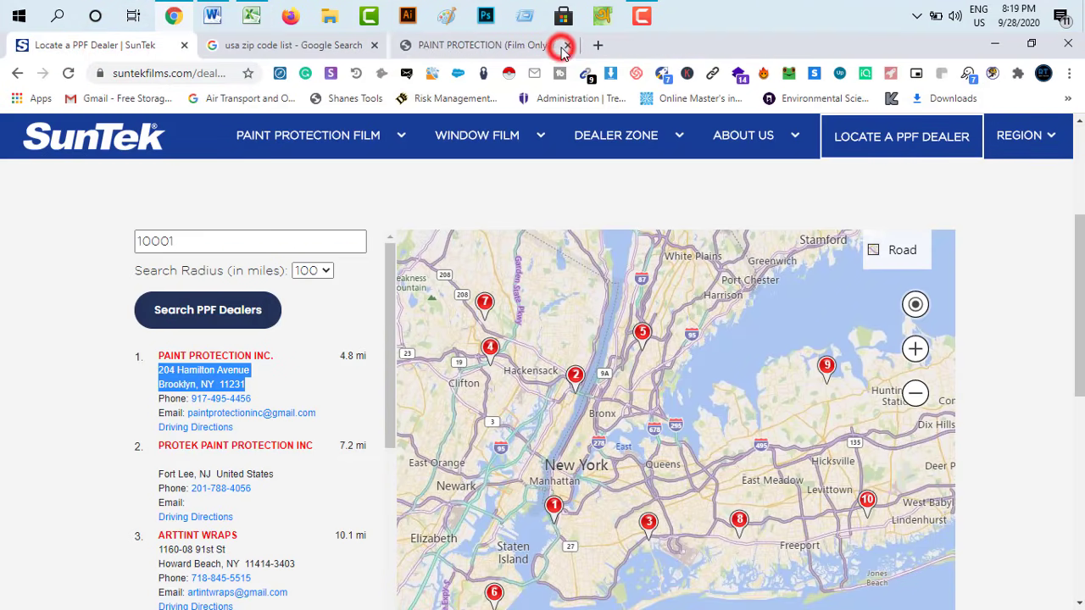
{"action": "left_click", "coordinate": [563, 47]}
Copy the third dealer's name, "ARTTINT WRAPS", from the SunTek list into cell A3 of the Excel sheet
{"action": "scroll", "coordinate": [254, 471], "scroll_direction": "down", "scroll_amount": 1}
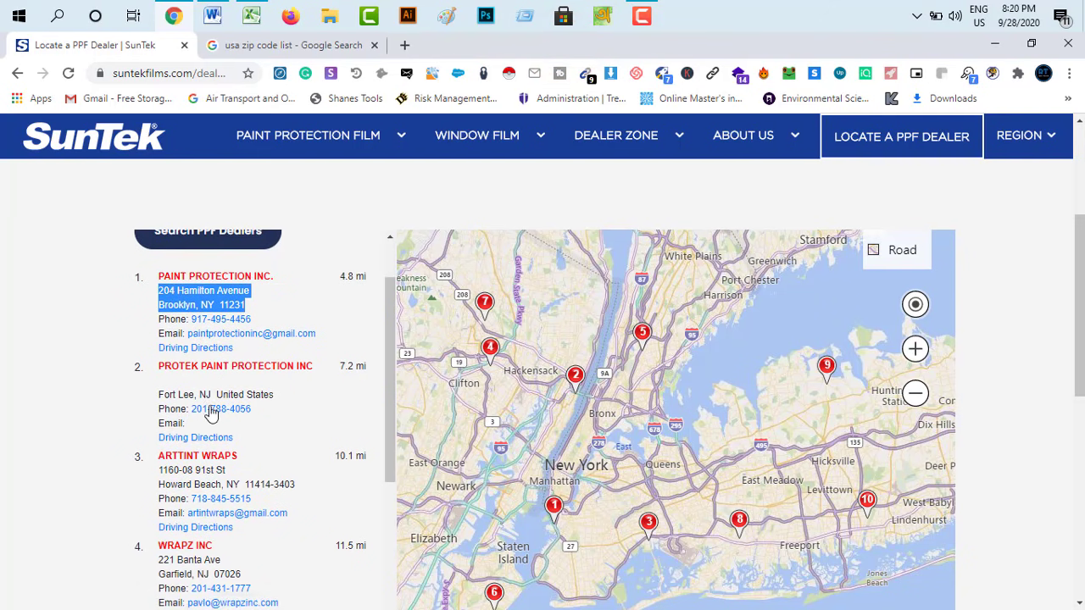
{"action": "scroll", "coordinate": [231, 530], "scroll_direction": "down", "scroll_amount": 1}
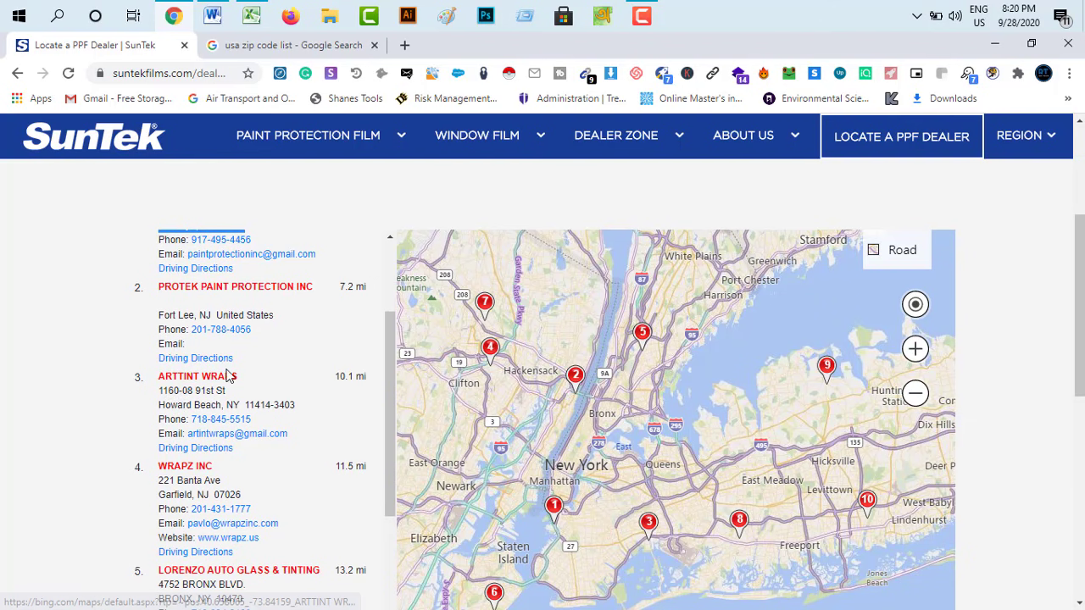
{"action": "left_click_drag", "start_coordinate": [204, 376], "coordinate": [161, 377]}
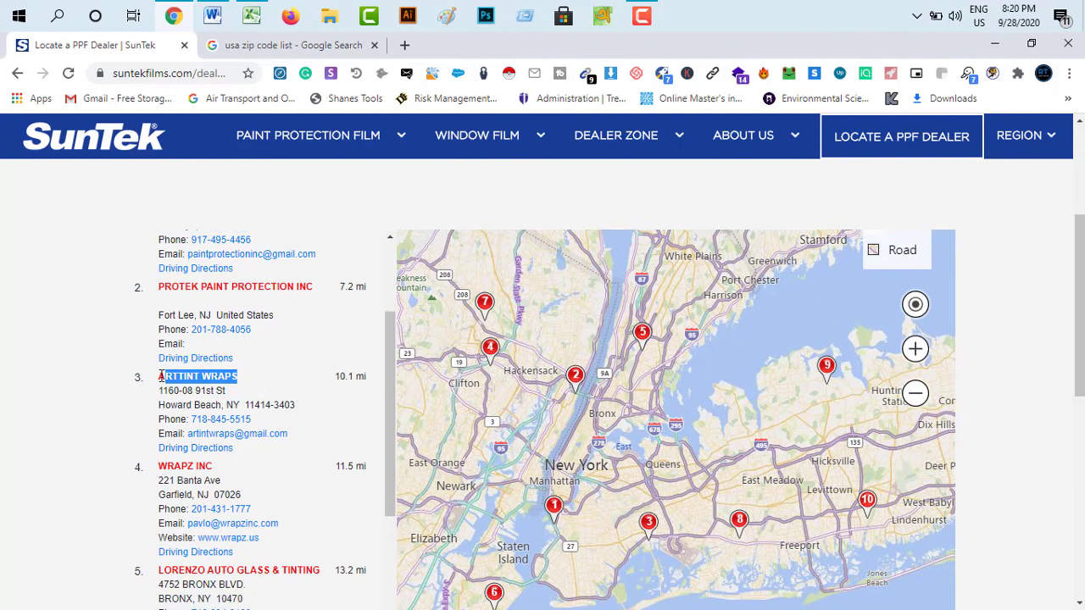
{"action": "right_click", "coordinate": [170, 376]}
{"action": "left_click", "coordinate": [199, 387]}
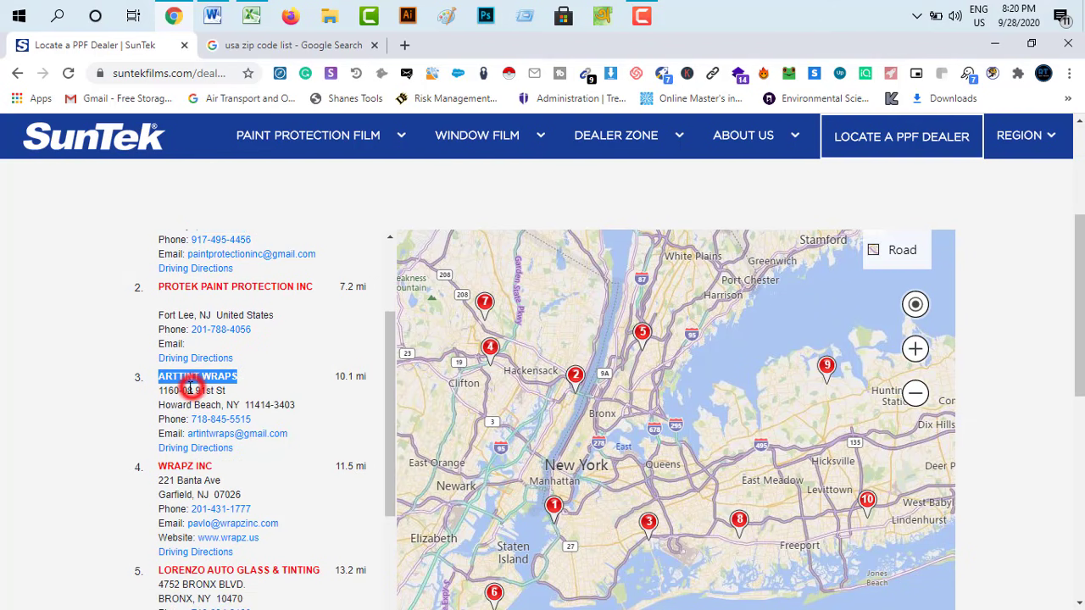
{"action": "left_click", "coordinate": [248, 15]}
{"action": "double_click", "coordinate": [73, 232]}
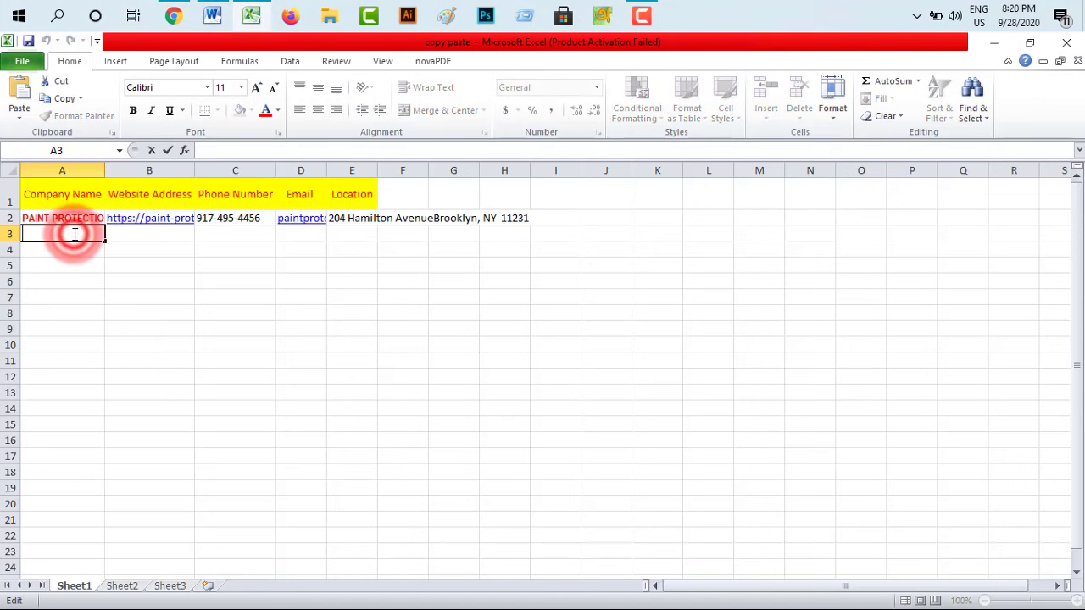
{"action": "right_click", "coordinate": [73, 233]}
{"action": "left_click", "coordinate": [109, 296]}
{"action": "left_click", "coordinate": [99, 281]}
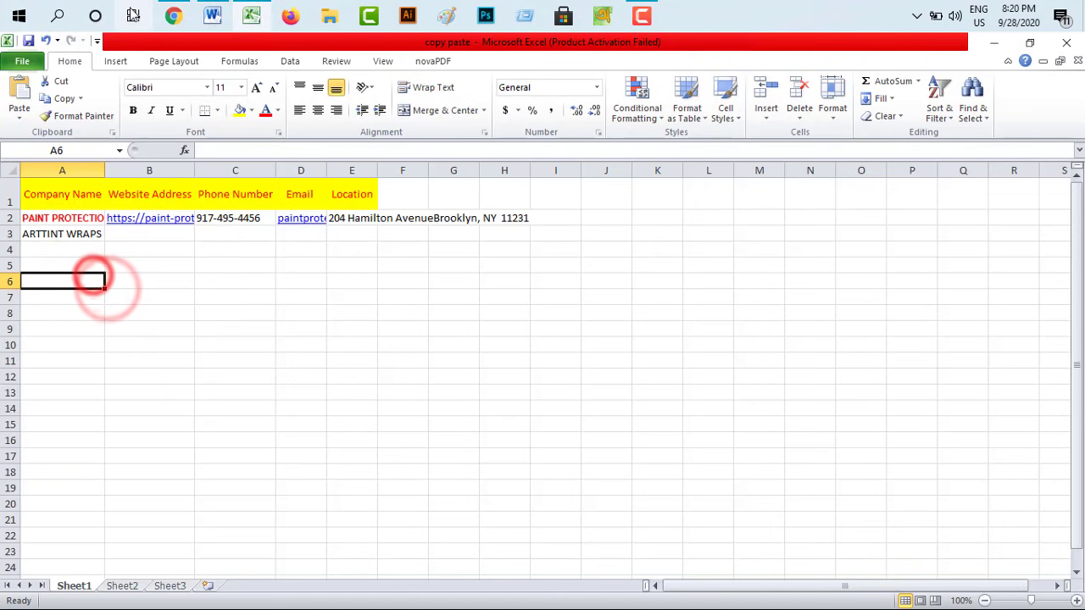
Copy the street address of ARTTINT WRAPS from the SunTek list in Chrome into Location cell E3 in Excel
{"action": "key", "text": "alt+Tab"}
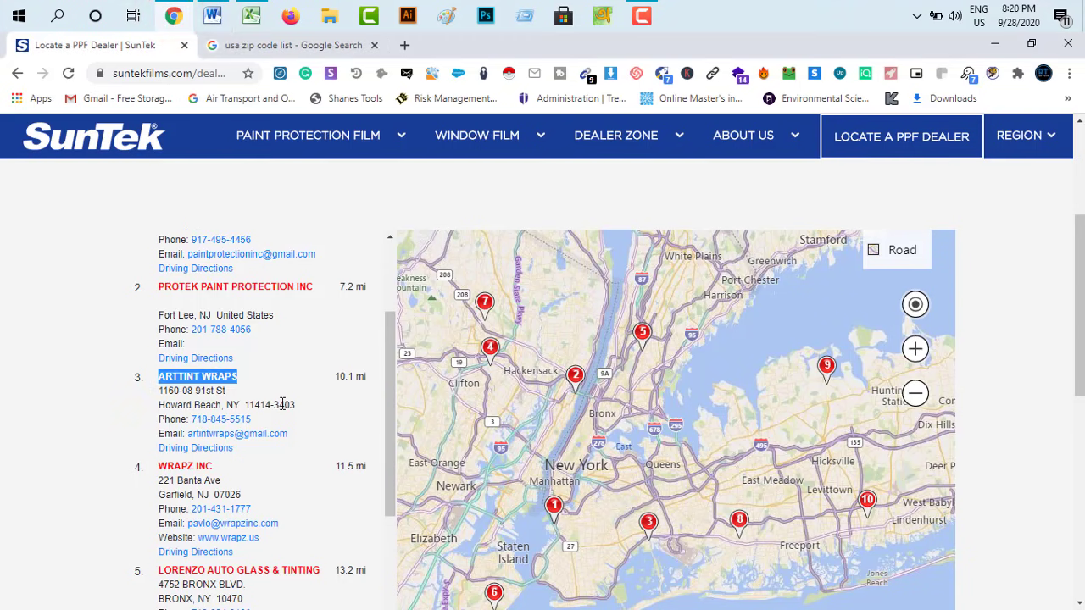
{"action": "left_click_drag", "start_coordinate": [295, 405], "coordinate": [160, 391]}
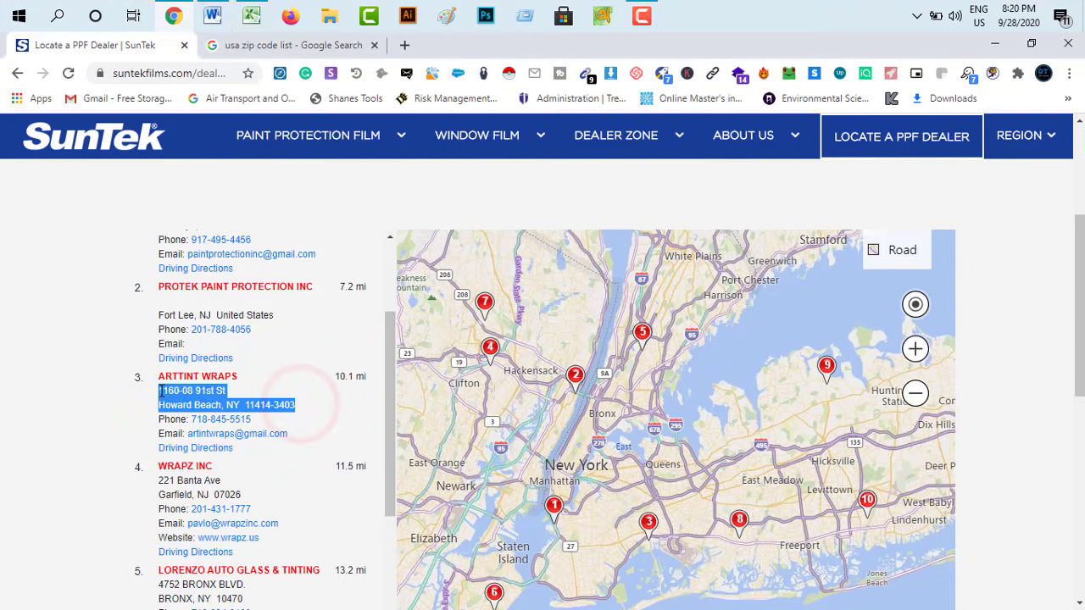
{"action": "right_click", "coordinate": [212, 389]}
{"action": "left_click", "coordinate": [242, 396]}
{"action": "left_click", "coordinate": [251, 15]}
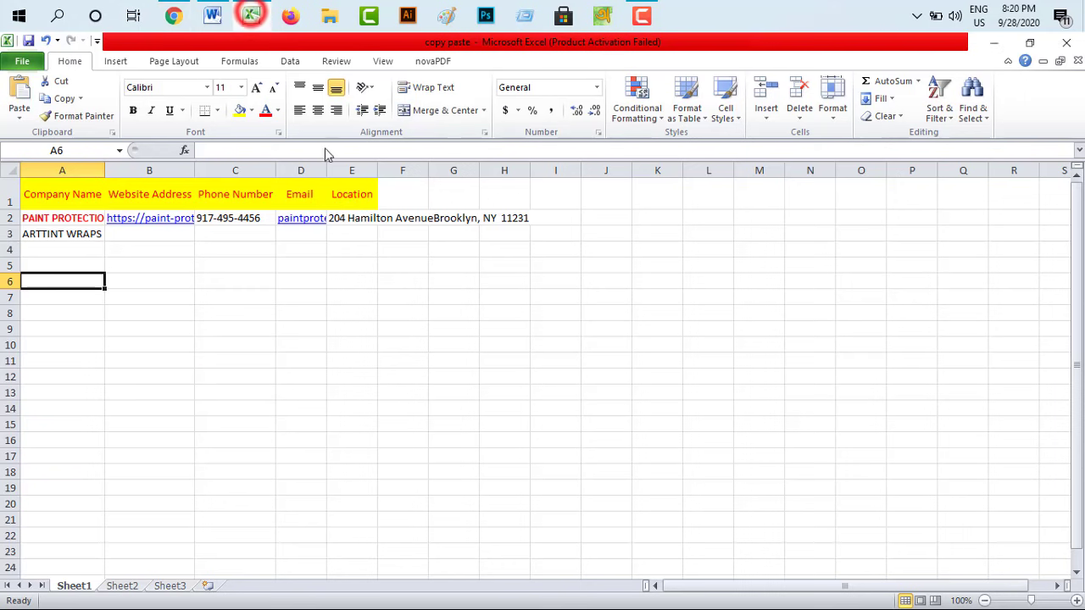
{"action": "double_click", "coordinate": [339, 234]}
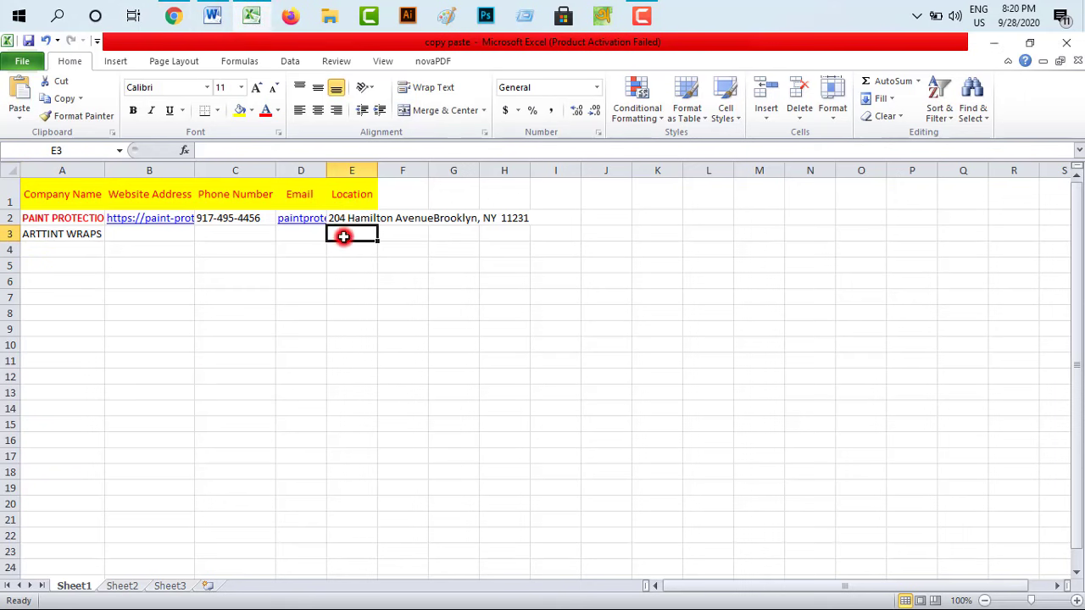
{"action": "right_click", "coordinate": [339, 234]}
{"action": "left_click", "coordinate": [370, 296]}
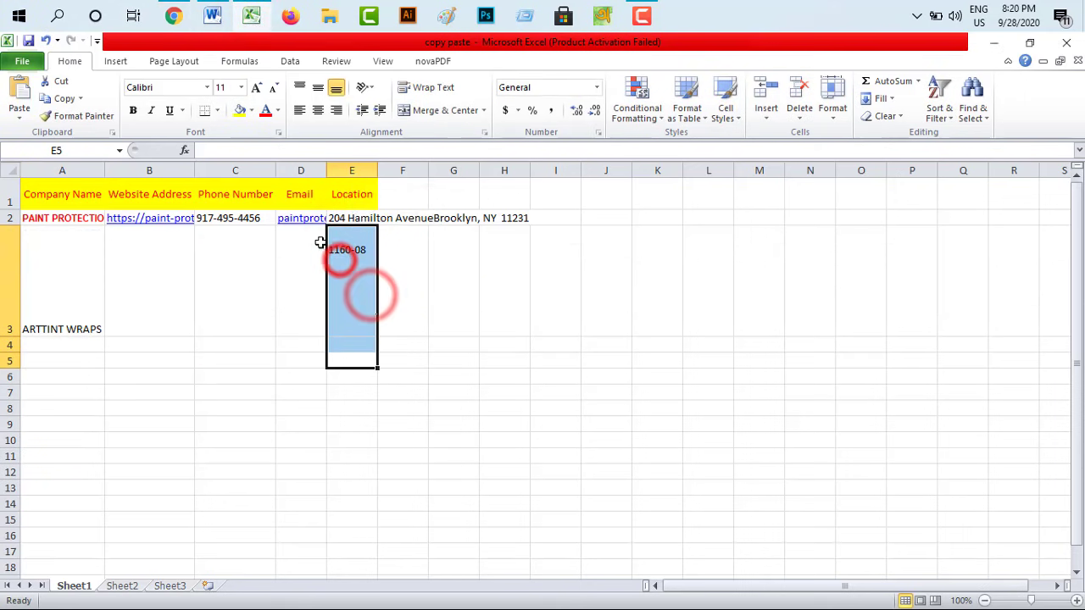
{"action": "left_click", "coordinate": [314, 237]}
Copy the phone number of ARTTINT WRAPS from the SunTek list in Chrome into cell C3 in Excel
{"action": "left_click", "coordinate": [174, 16]}
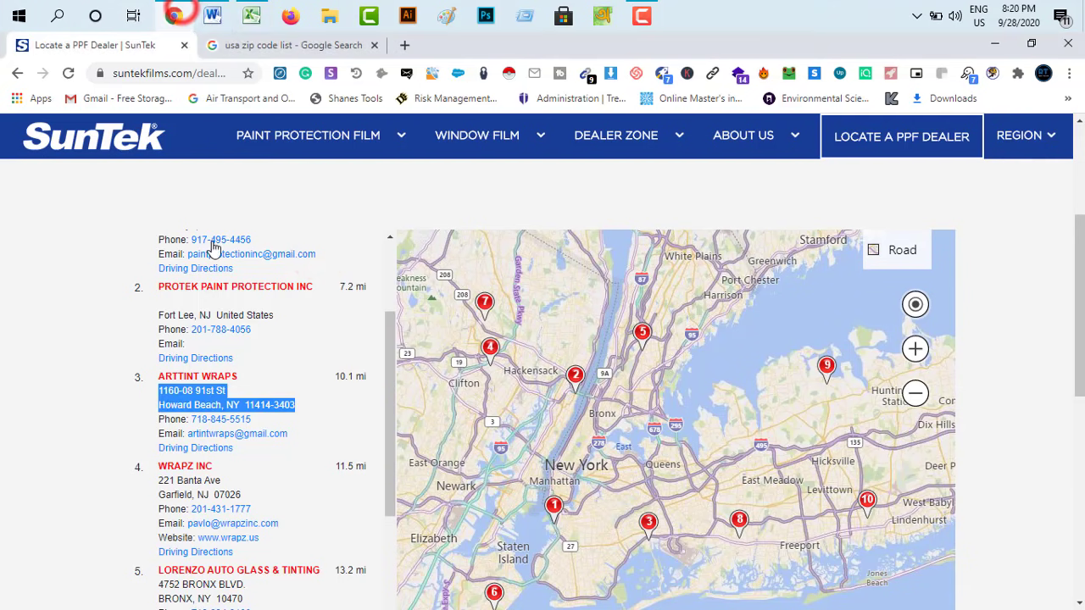
{"action": "right_click", "coordinate": [238, 427]}
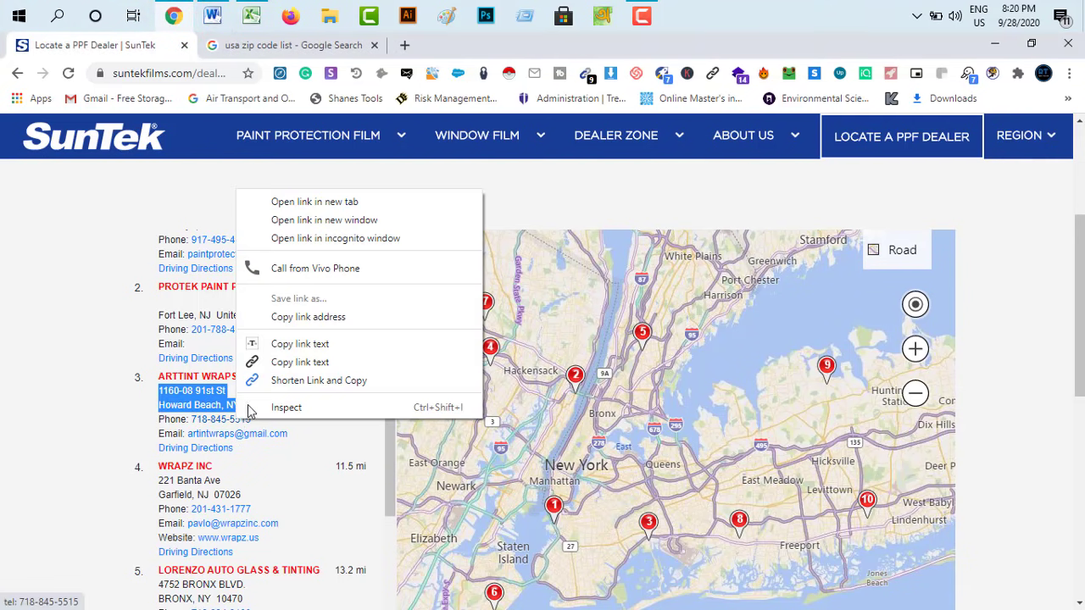
{"action": "left_click", "coordinate": [274, 350]}
{"action": "left_click", "coordinate": [251, 15]}
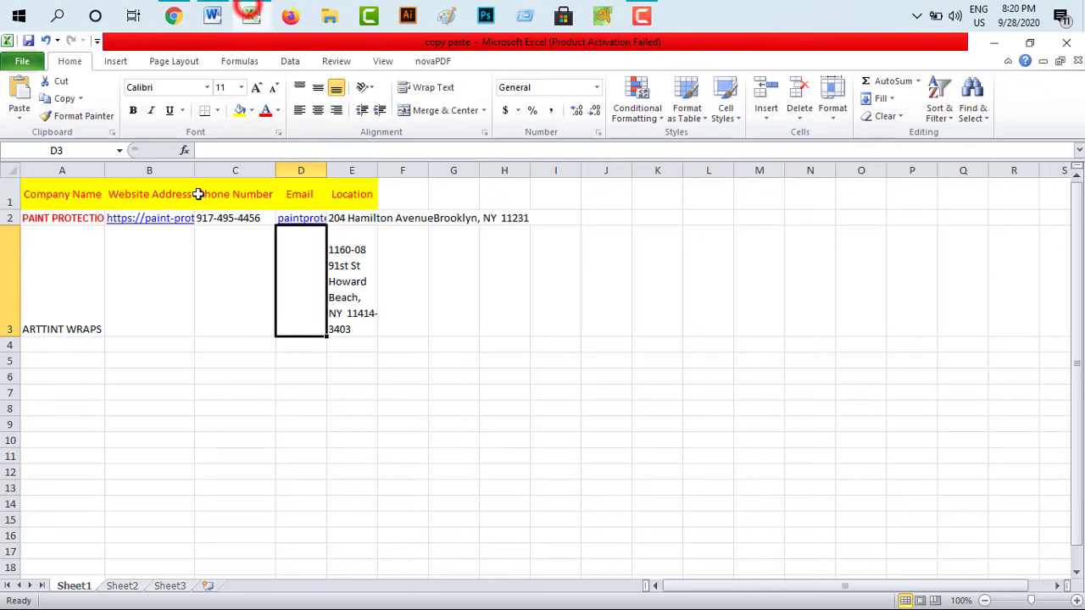
{"action": "double_click", "coordinate": [229, 271]}
{"action": "right_click", "coordinate": [231, 275]}
{"action": "left_click", "coordinate": [265, 338]}
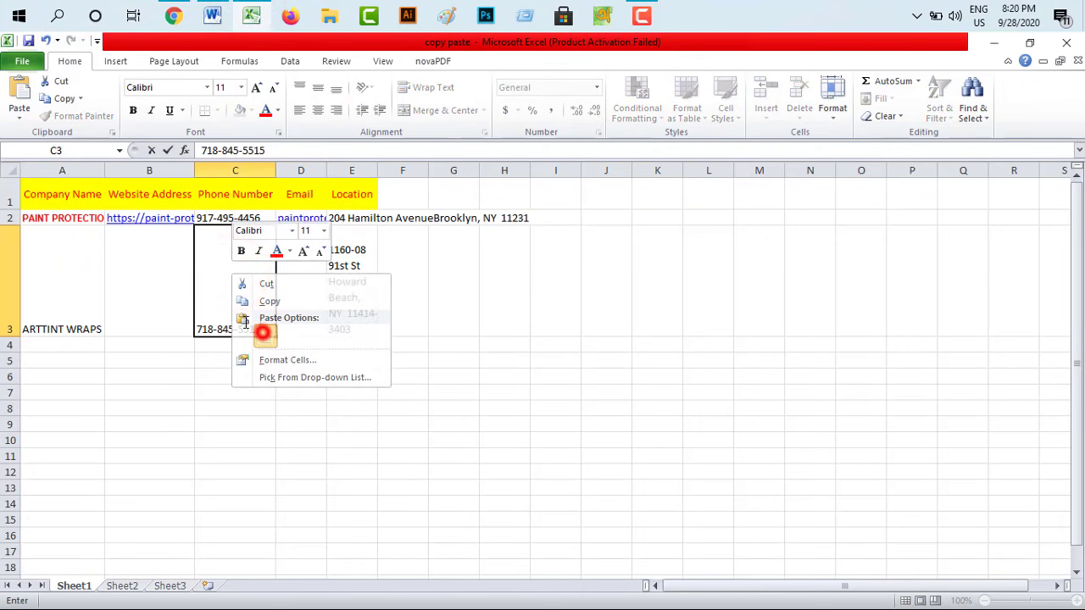
{"action": "left_click", "coordinate": [158, 279]}
Copy the email address of ARTTINT WRAPS from the SunTek list in Chrome into cell D3 in Excel
{"action": "left_click", "coordinate": [173, 15]}
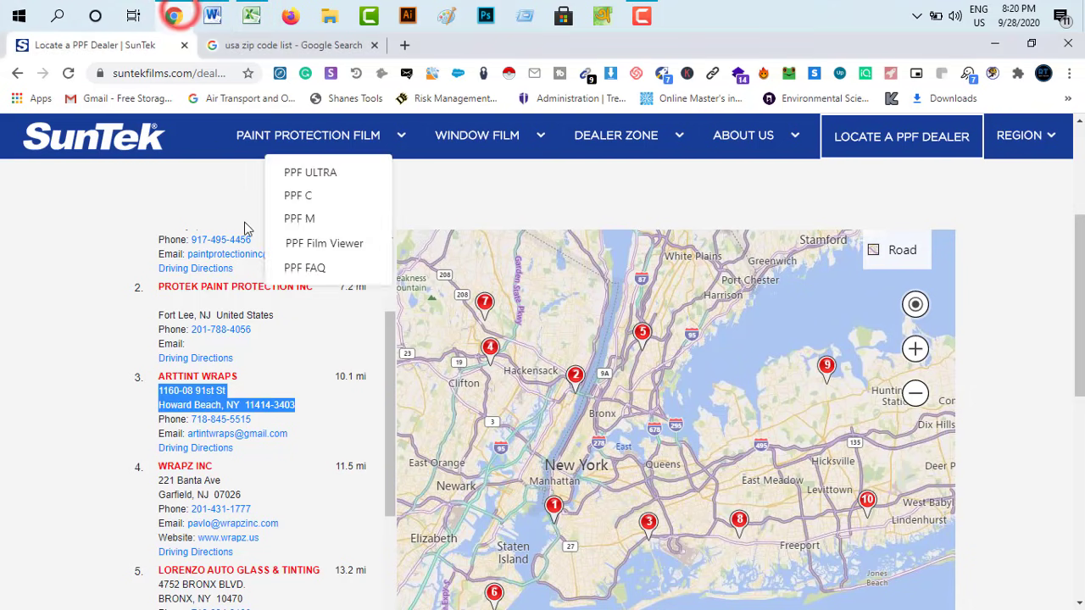
{"action": "right_click", "coordinate": [231, 443]}
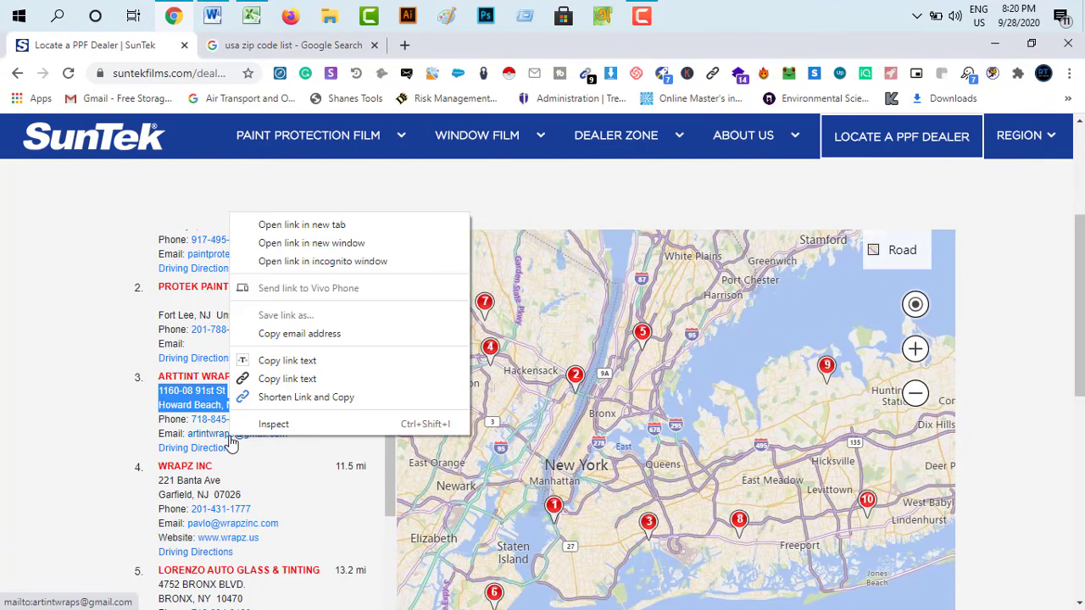
{"action": "left_click", "coordinate": [270, 357]}
{"action": "left_click", "coordinate": [250, 15]}
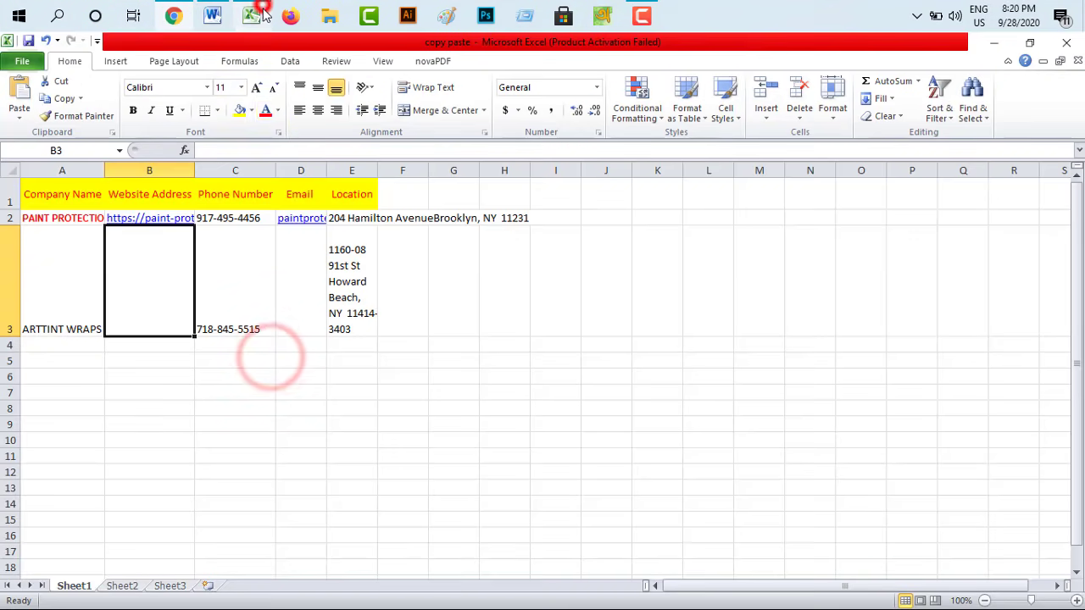
{"action": "left_click", "coordinate": [296, 271]}
{"action": "right_click", "coordinate": [296, 271]}
{"action": "left_click", "coordinate": [296, 332]}
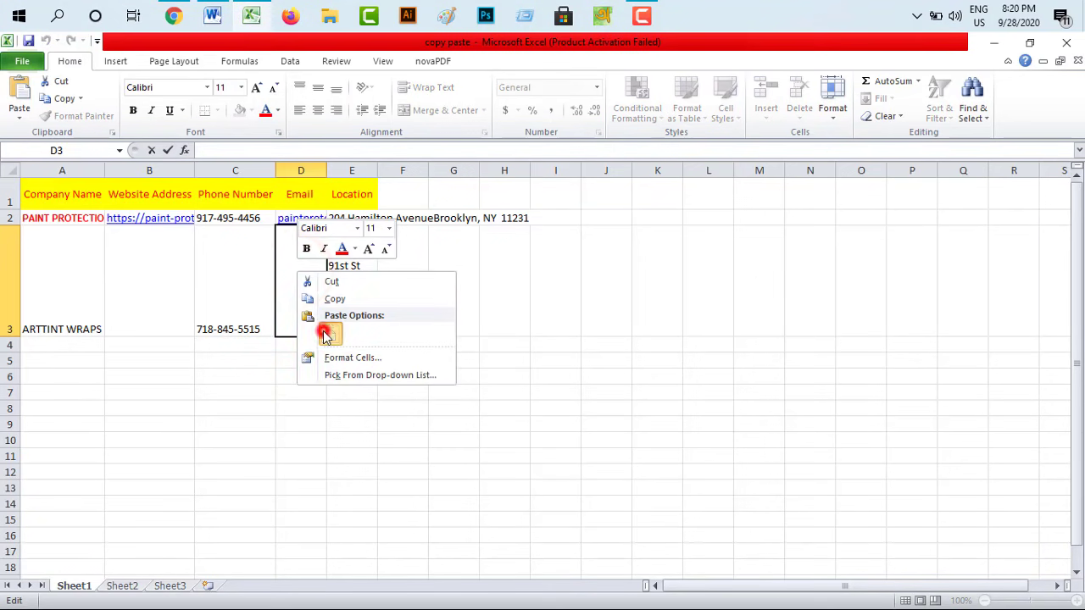
Turn off text wrapping for the ARTTINT WRAPS row, cells A3 to E3
{"action": "left_click_drag", "start_coordinate": [91, 276], "coordinate": [373, 280]}
{"action": "left_click", "coordinate": [427, 90]}
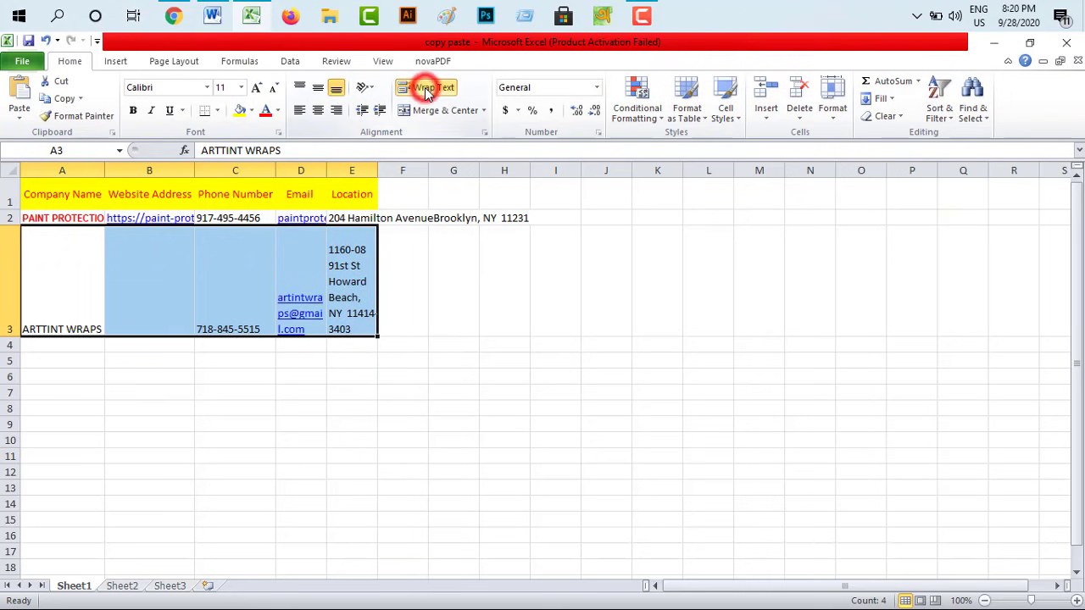
{"action": "left_click", "coordinate": [363, 253]}
{"action": "left_click", "coordinate": [120, 237]}
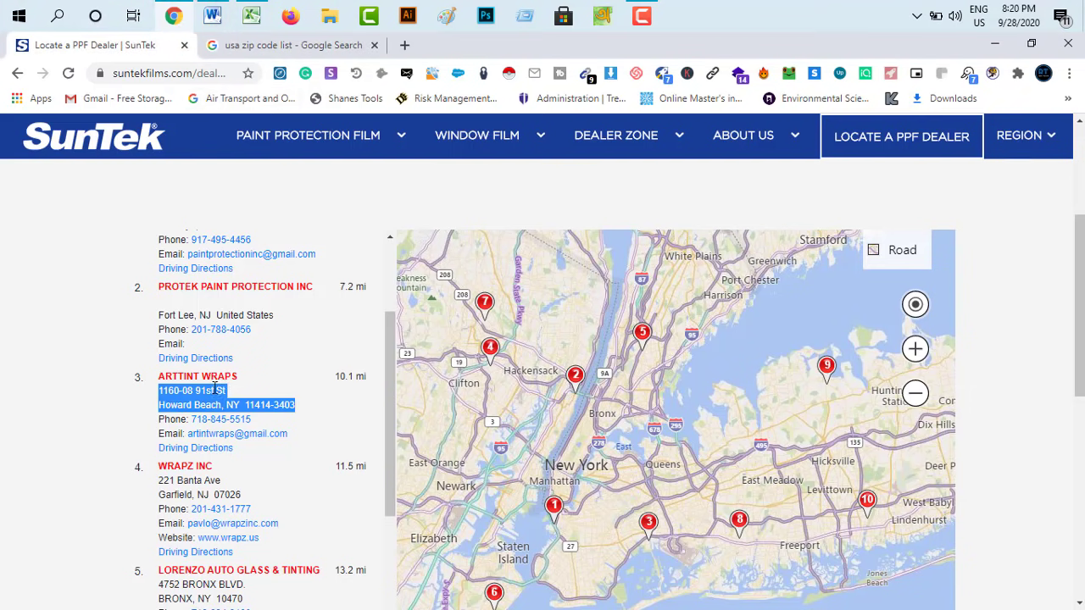
Copy "ARTTINT WRAPS" from the SunTek list in Chrome and start a search query with it plus "+" in a new tab
{"action": "left_click", "coordinate": [239, 378]}
{"action": "left_click_drag", "start_coordinate": [194, 379], "coordinate": [160, 378]}
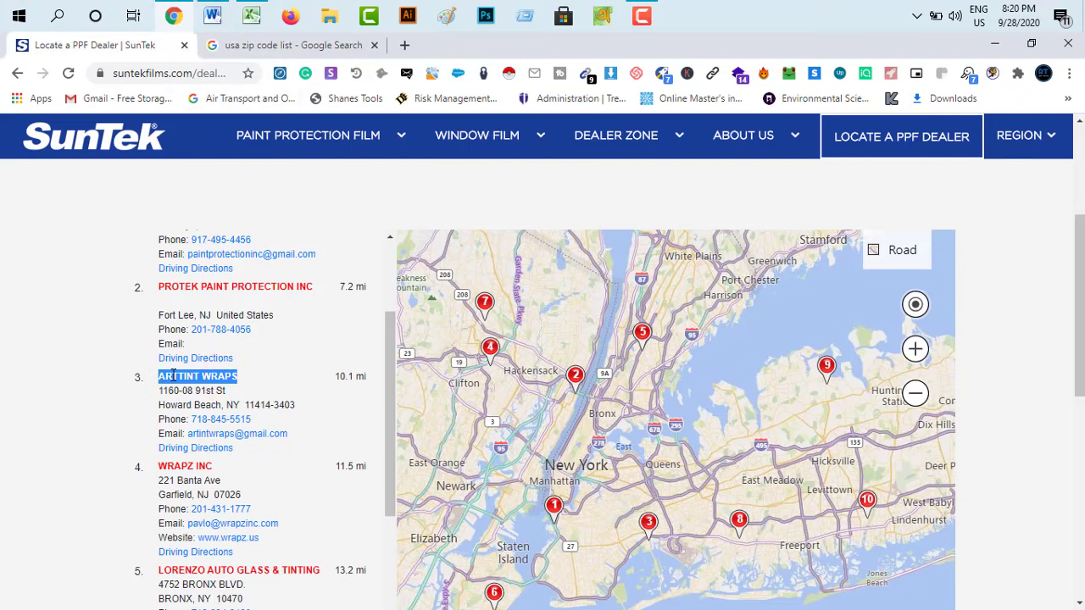
{"action": "right_click", "coordinate": [172, 375]}
{"action": "left_click", "coordinate": [186, 383]}
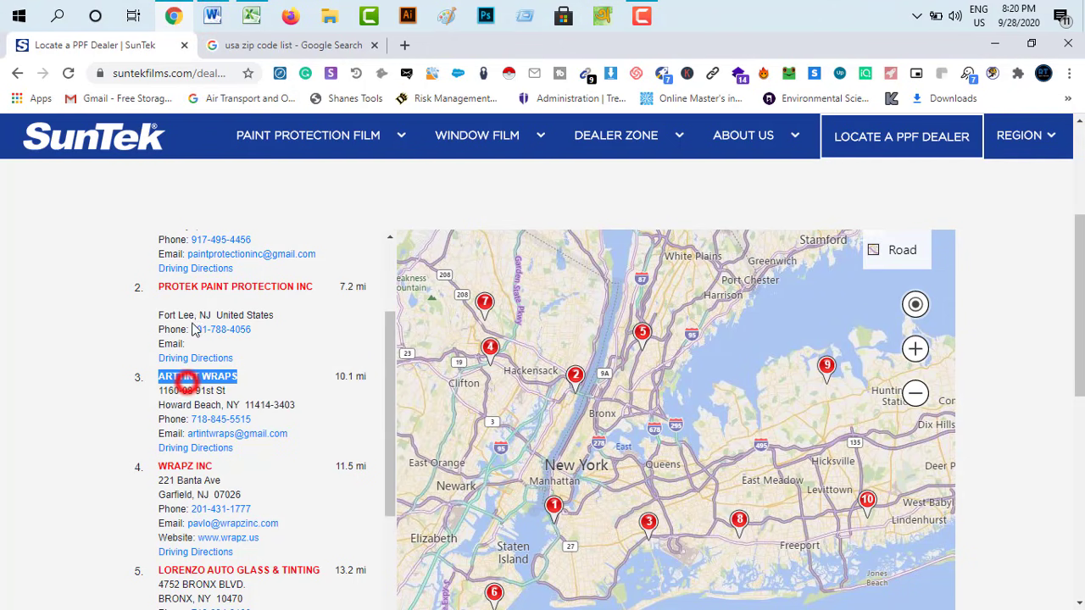
{"action": "left_click", "coordinate": [407, 49]}
{"action": "right_click", "coordinate": [114, 74]}
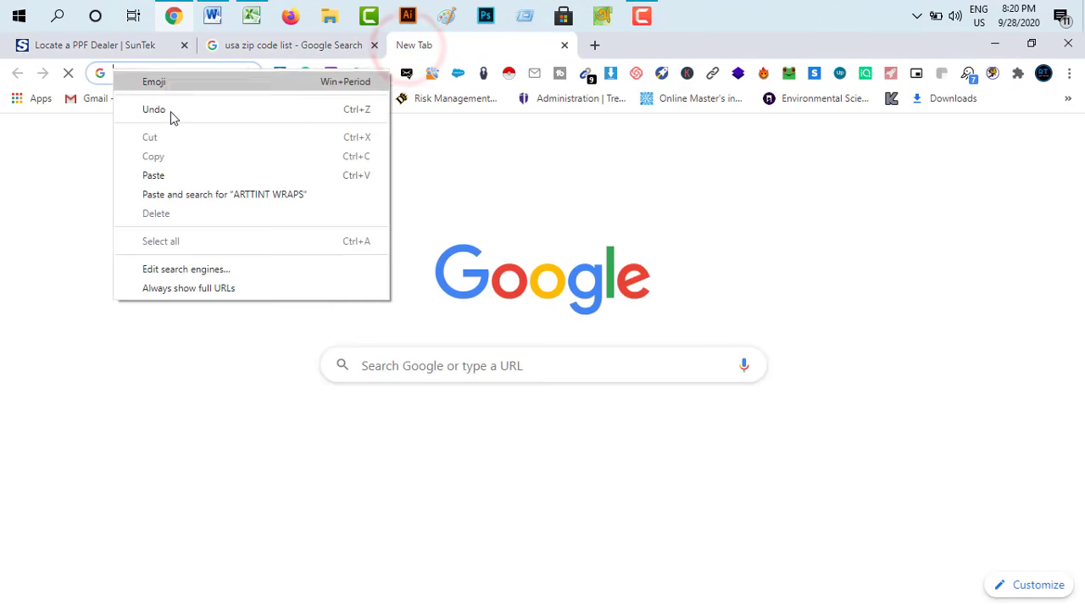
{"action": "left_click", "coordinate": [160, 176]}
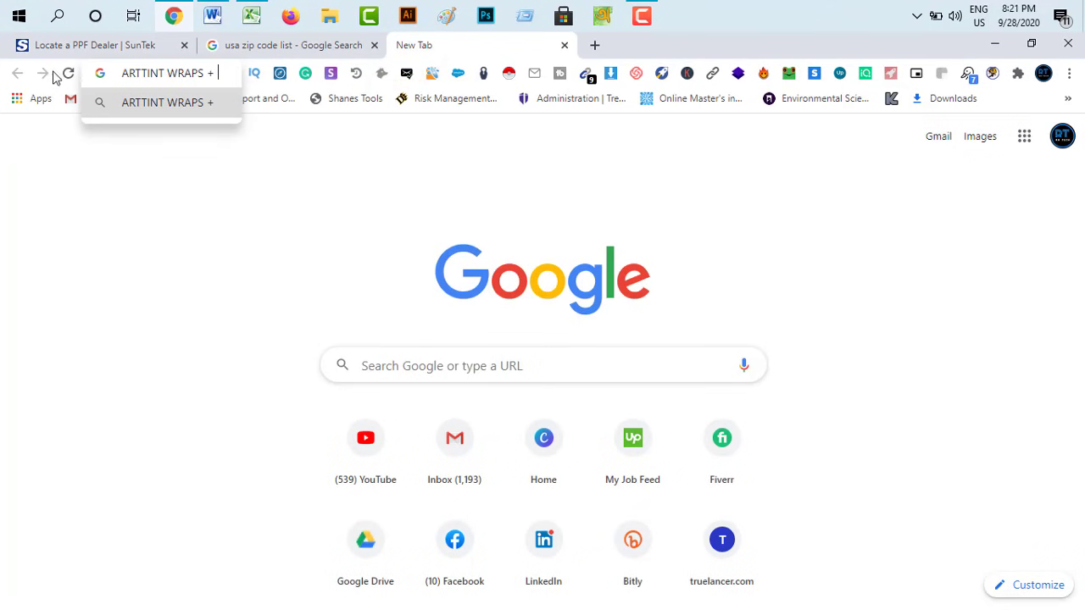
Add the ARTTINT WRAPS street address from the SunTek list to the started query and search Google for it
{"action": "left_click", "coordinate": [108, 44]}
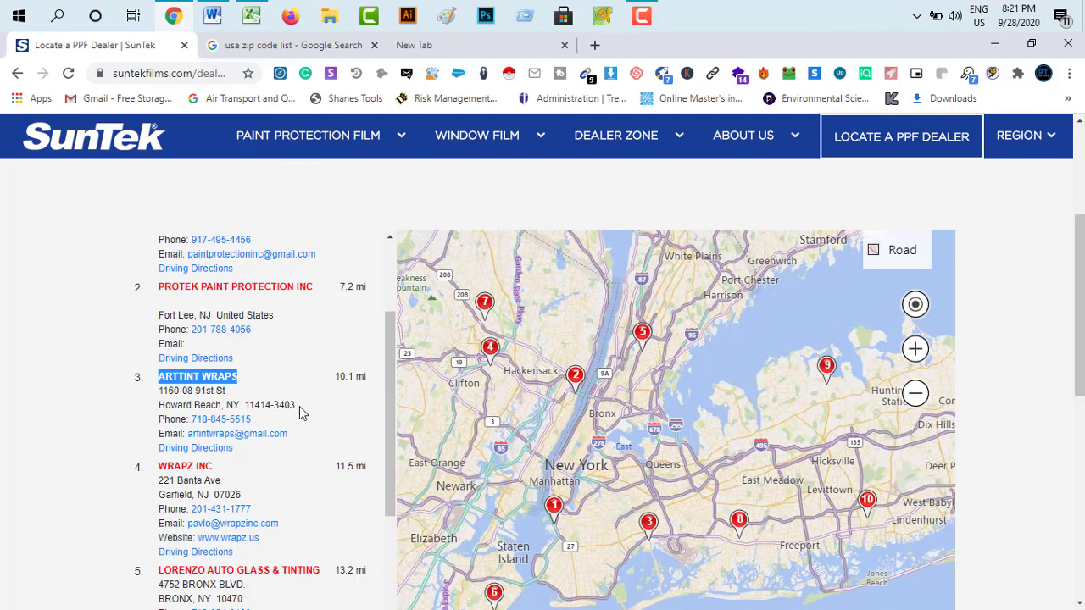
{"action": "left_click_drag", "start_coordinate": [222, 406], "coordinate": [171, 390]}
{"action": "right_click", "coordinate": [172, 390]}
{"action": "left_click", "coordinate": [195, 401]}
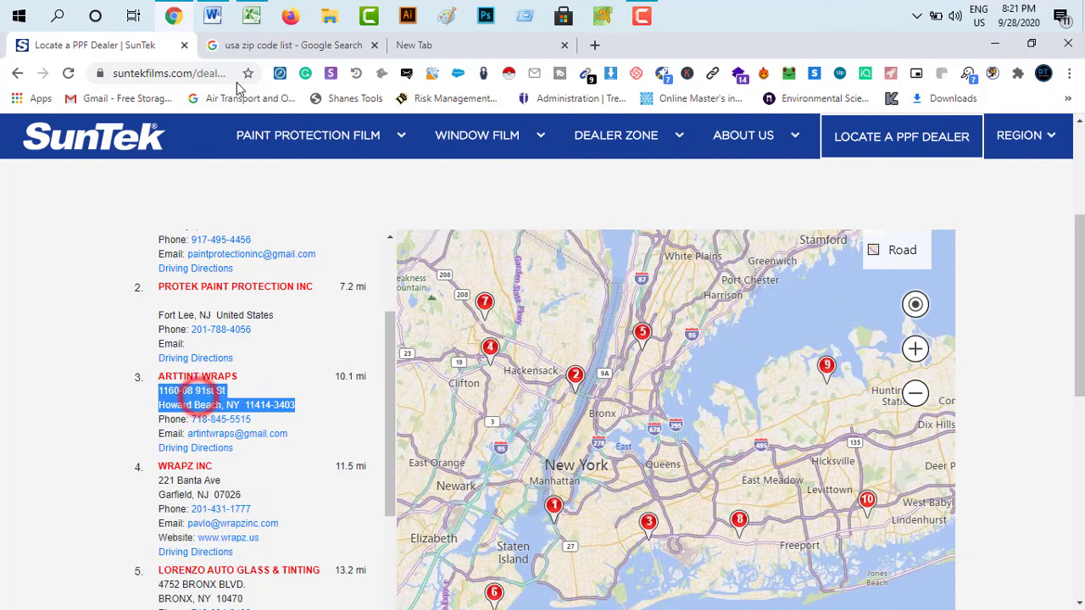
{"action": "left_click", "coordinate": [504, 50]}
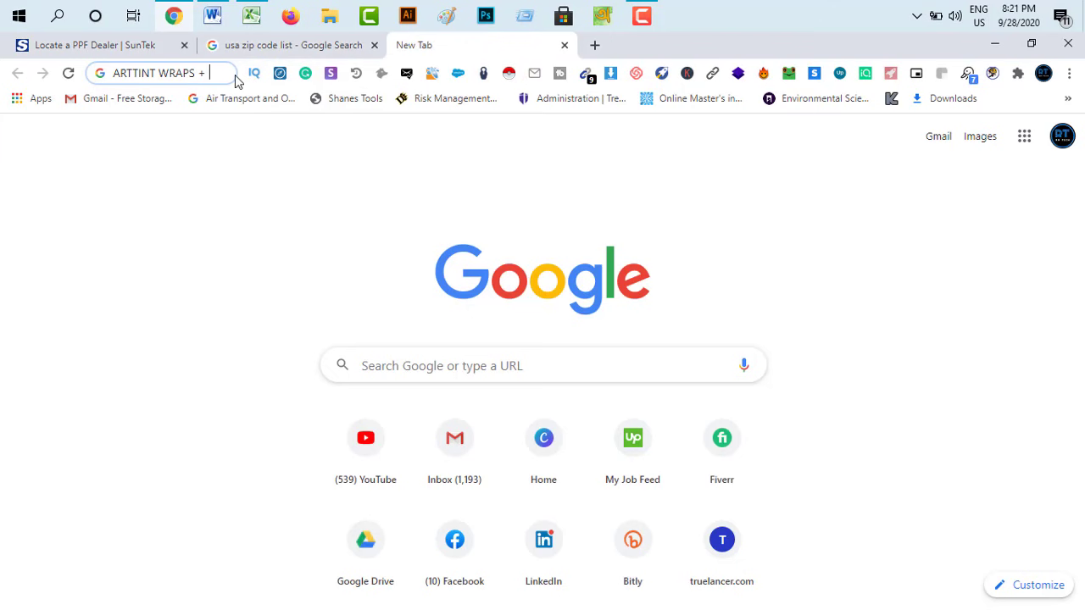
{"action": "key", "text": "ctrl+v"}
{"action": "key", "text": "Return"}
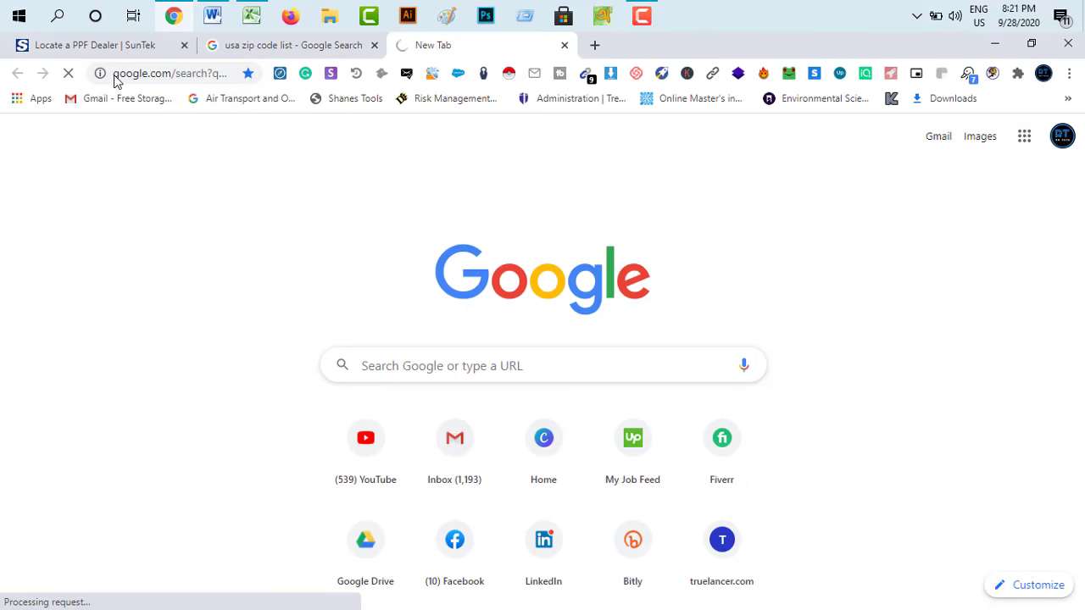
Check the search results for an ARTTINT WRAPS website, close the results, and return to the SunTek dealer list
{"action": "scroll", "coordinate": [295, 432], "scroll_direction": "down", "scroll_amount": 3}
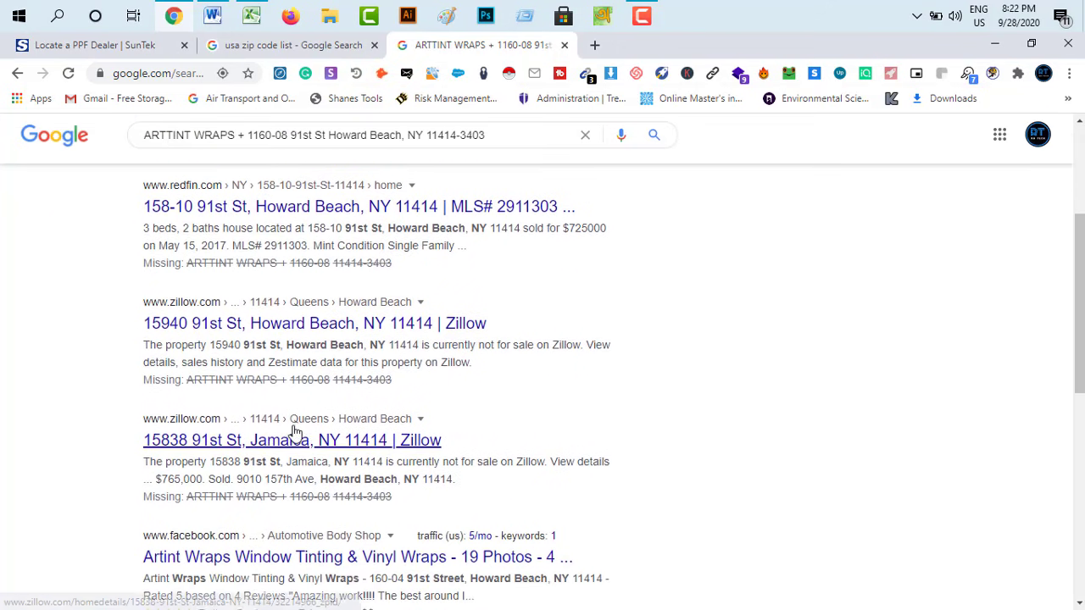
{"action": "scroll", "coordinate": [295, 432], "scroll_direction": "down", "scroll_amount": 8}
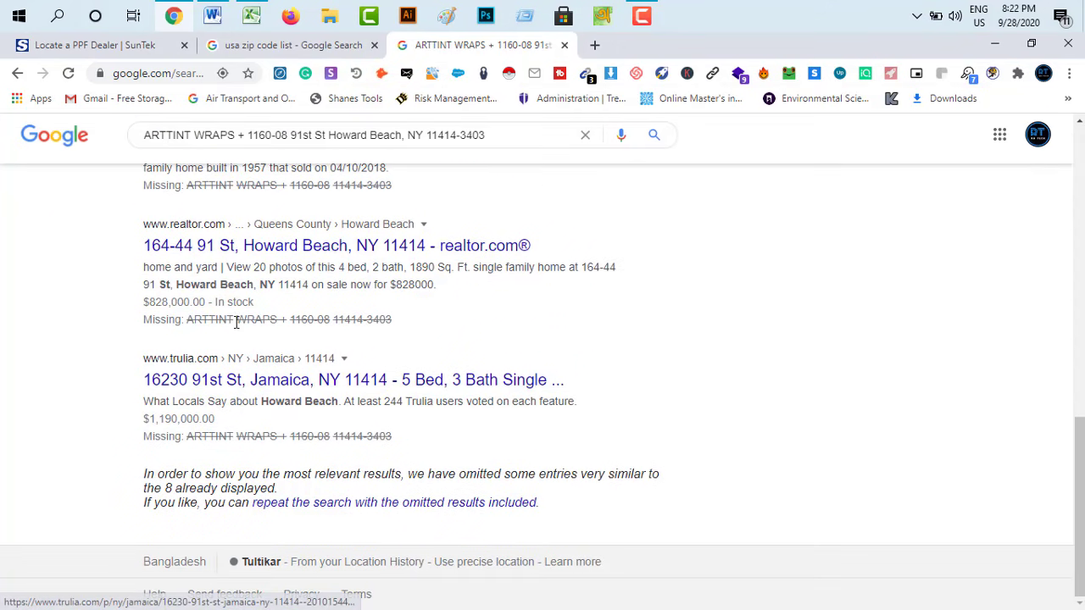
{"action": "left_click", "coordinate": [565, 45]}
{"action": "left_click", "coordinate": [127, 51]}
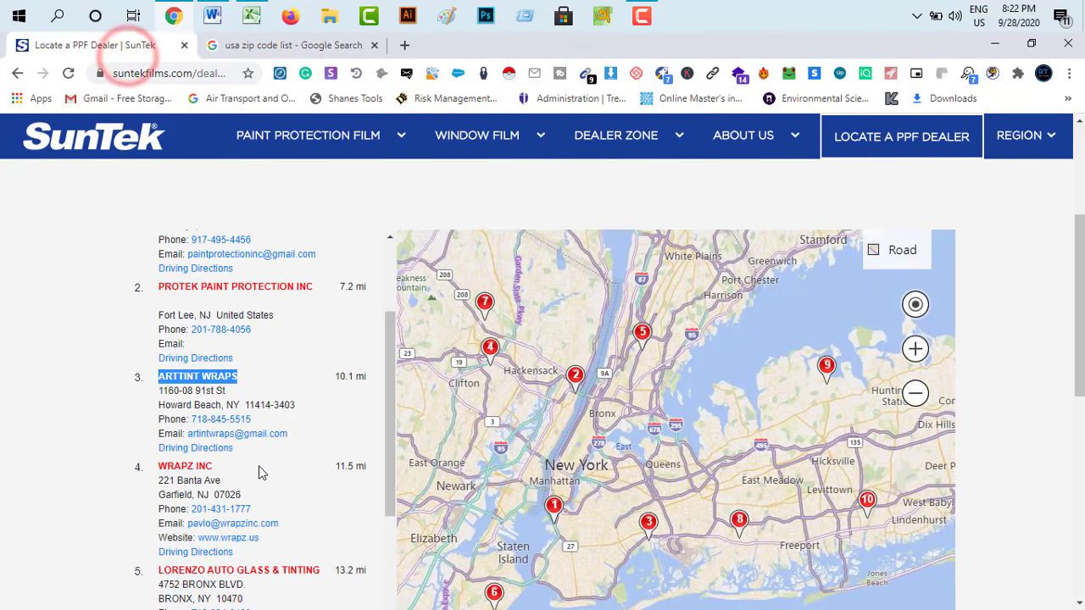
Copy "WRAPZ INC" from the SunTek list and start a search query with it plus "+" in a new tab
{"action": "scroll", "coordinate": [238, 468], "scroll_direction": "up", "scroll_amount": 3}
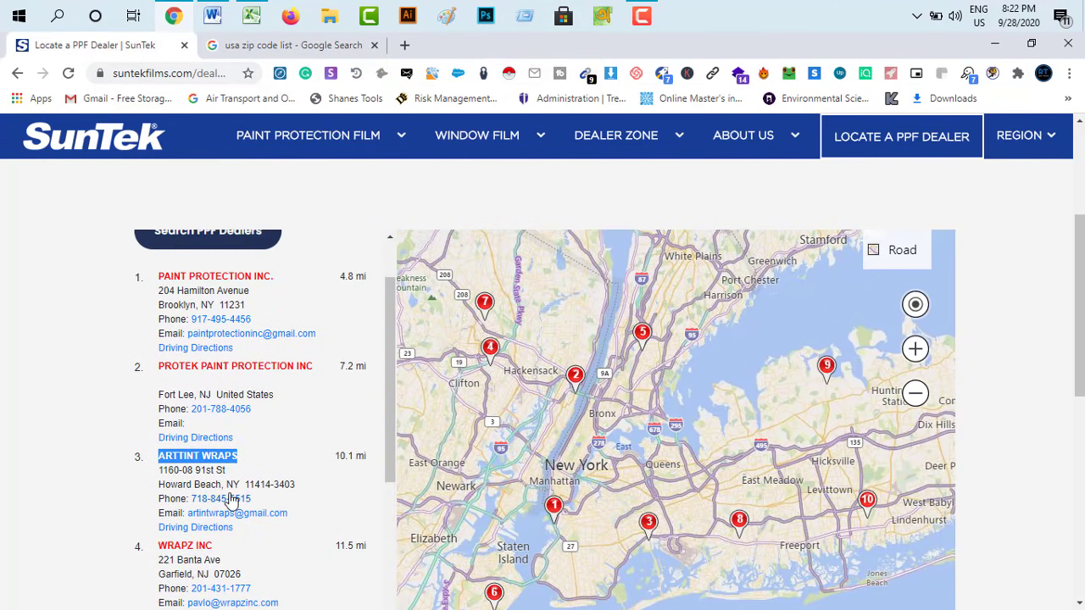
{"action": "scroll", "coordinate": [230, 500], "scroll_direction": "down", "scroll_amount": 5}
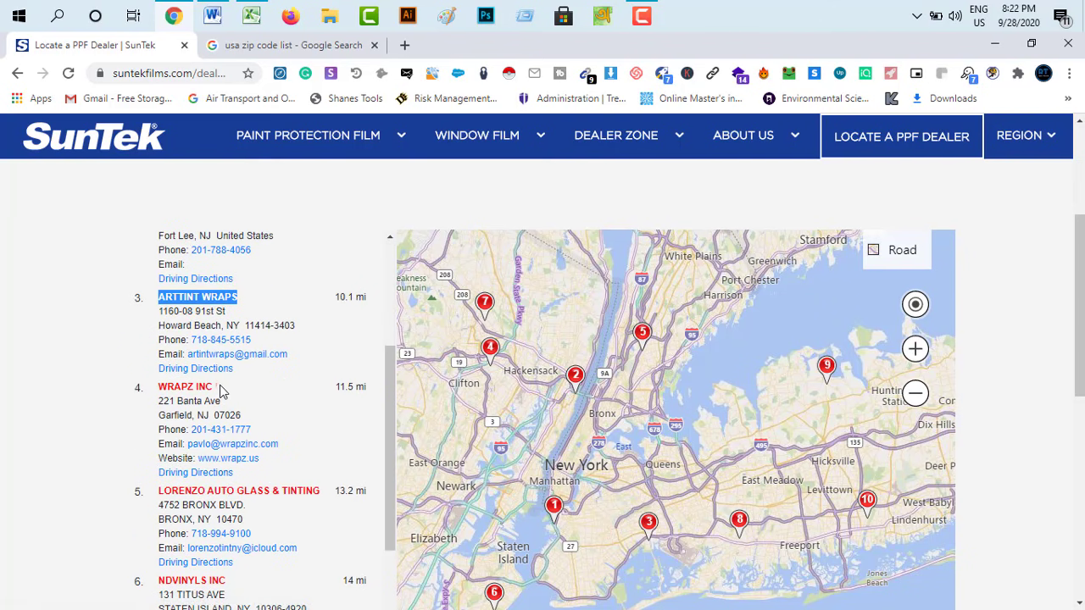
{"action": "left_click_drag", "start_coordinate": [167, 387], "coordinate": [159, 386]}
{"action": "right_click", "coordinate": [173, 384]}
{"action": "left_click", "coordinate": [198, 395]}
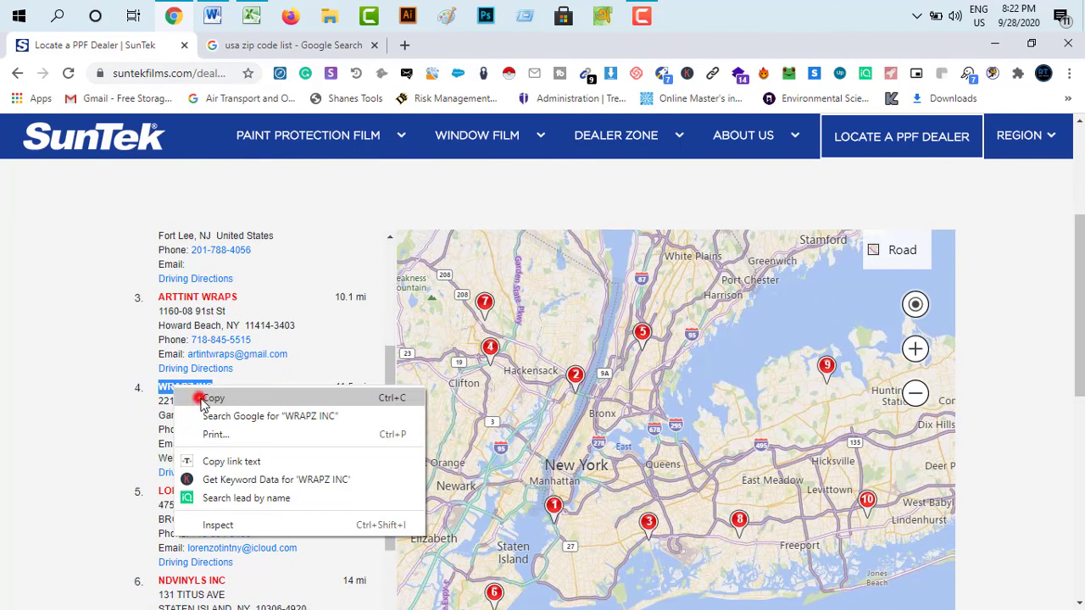
{"action": "left_click", "coordinate": [404, 45]}
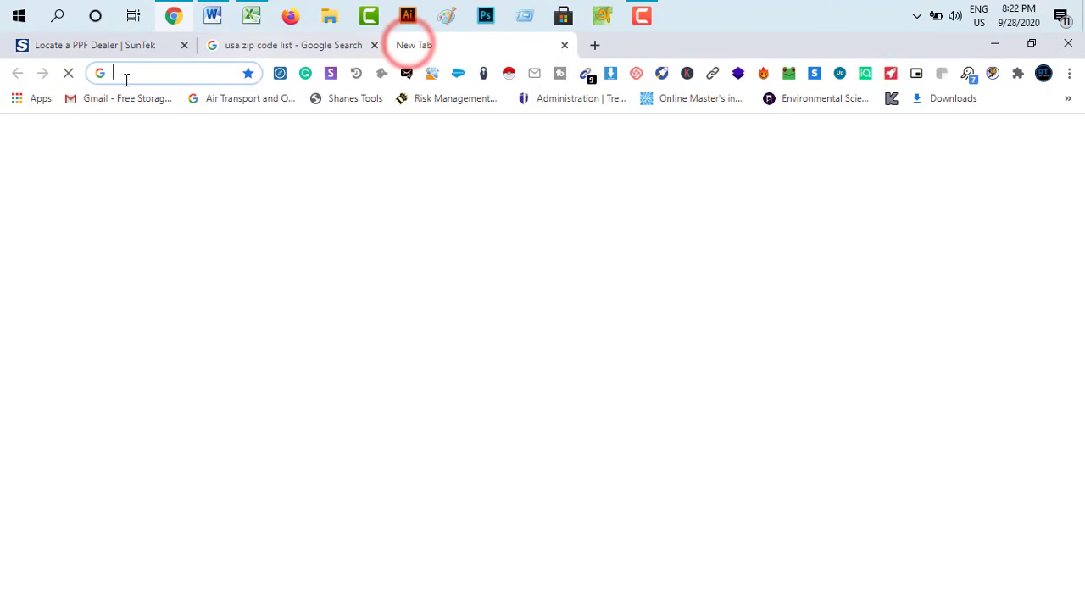
{"action": "key", "text": "ctrl+v"}
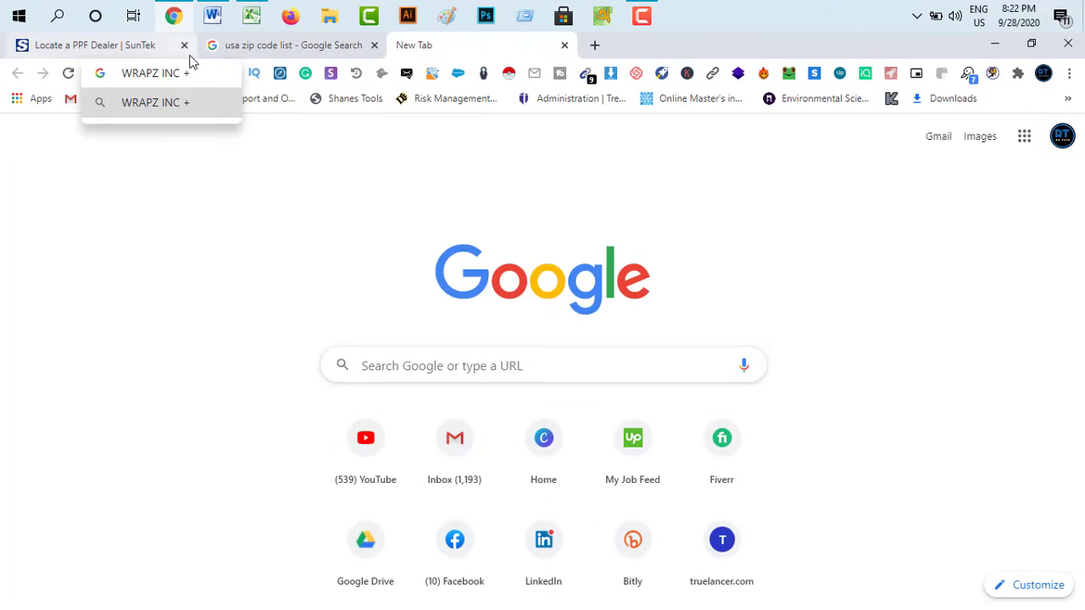
Append the WRAPZ INC street address from the SunTek list to the query and run the Google search
{"action": "left_click", "coordinate": [90, 45]}
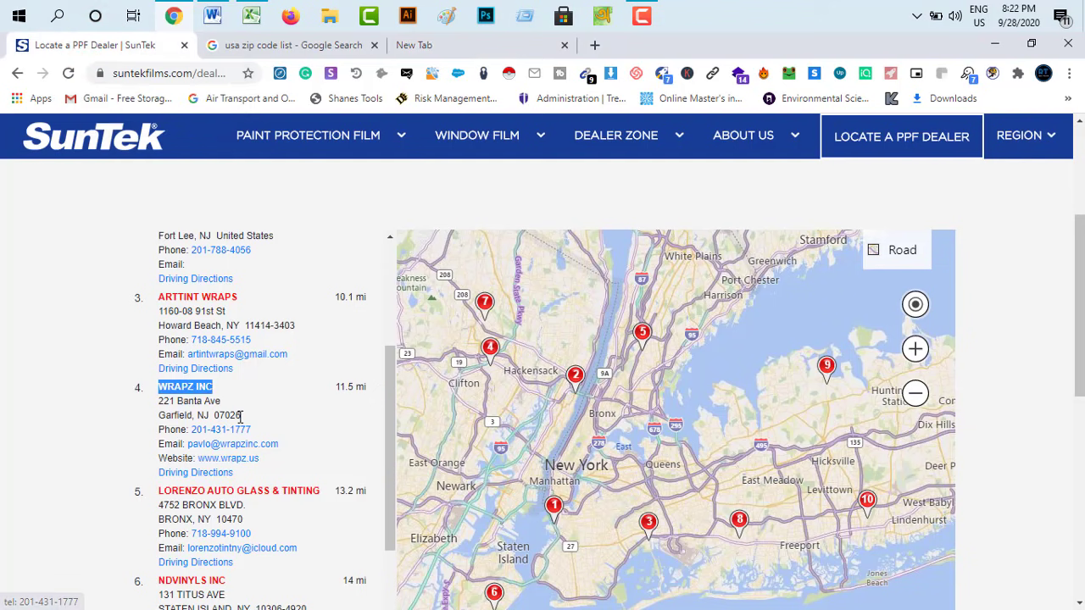
{"action": "left_click_drag", "start_coordinate": [243, 417], "coordinate": [160, 414]}
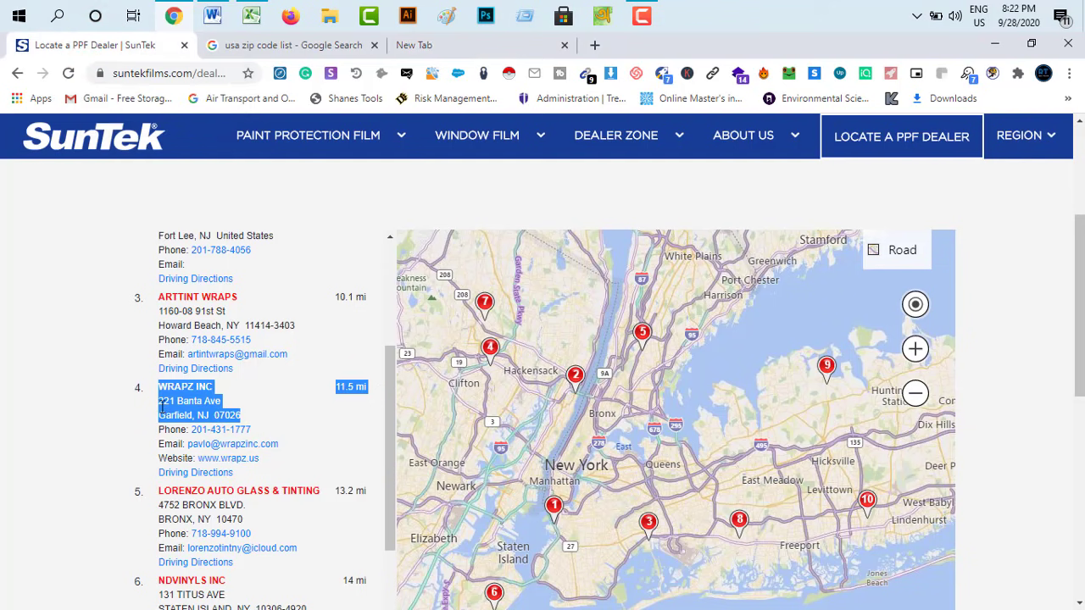
{"action": "left_click_drag", "start_coordinate": [243, 417], "coordinate": [161, 404]}
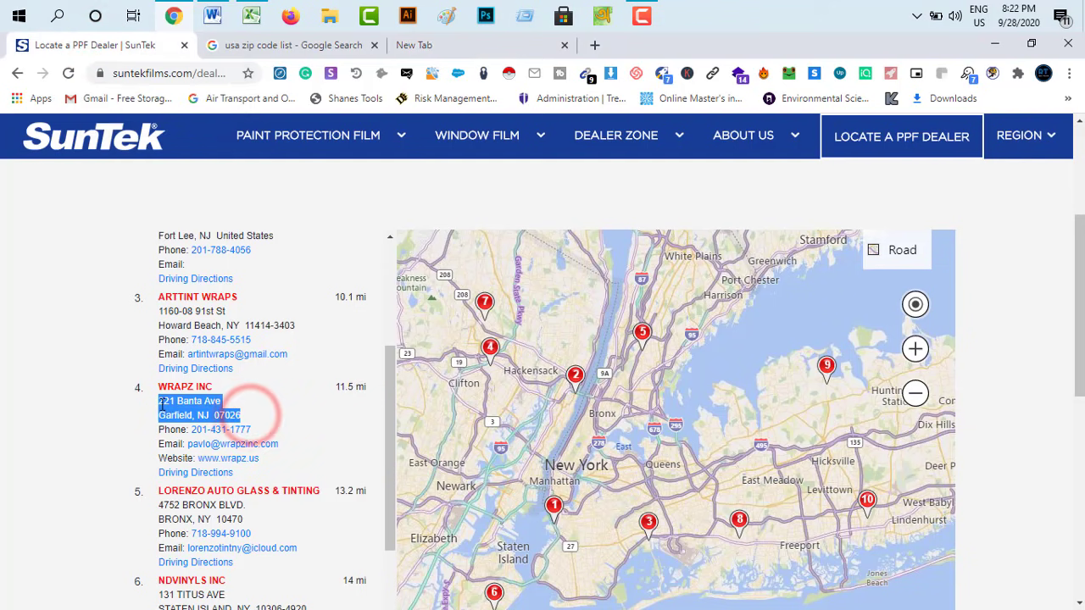
{"action": "right_click", "coordinate": [164, 404]}
{"action": "left_click", "coordinate": [189, 415]}
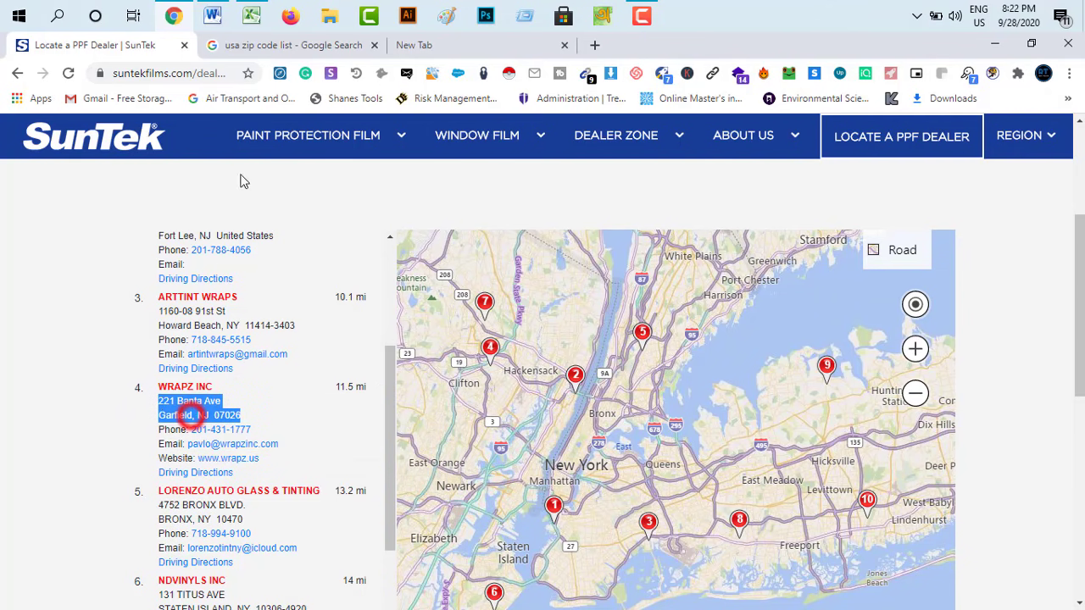
{"action": "left_click", "coordinate": [416, 44]}
{"action": "key", "text": "ctrl+v"}
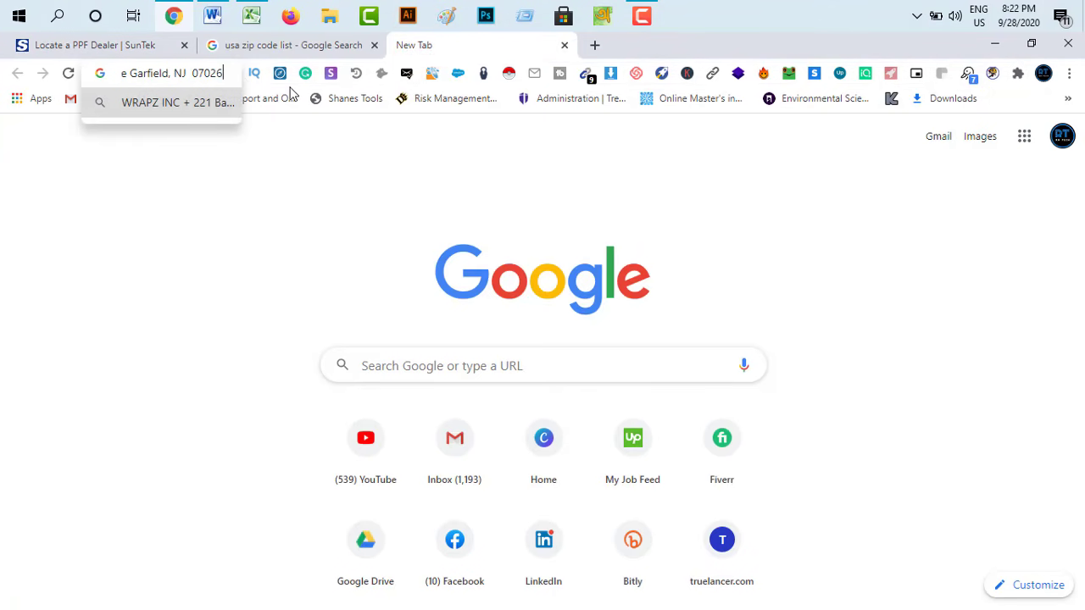
{"action": "key", "text": "Return"}
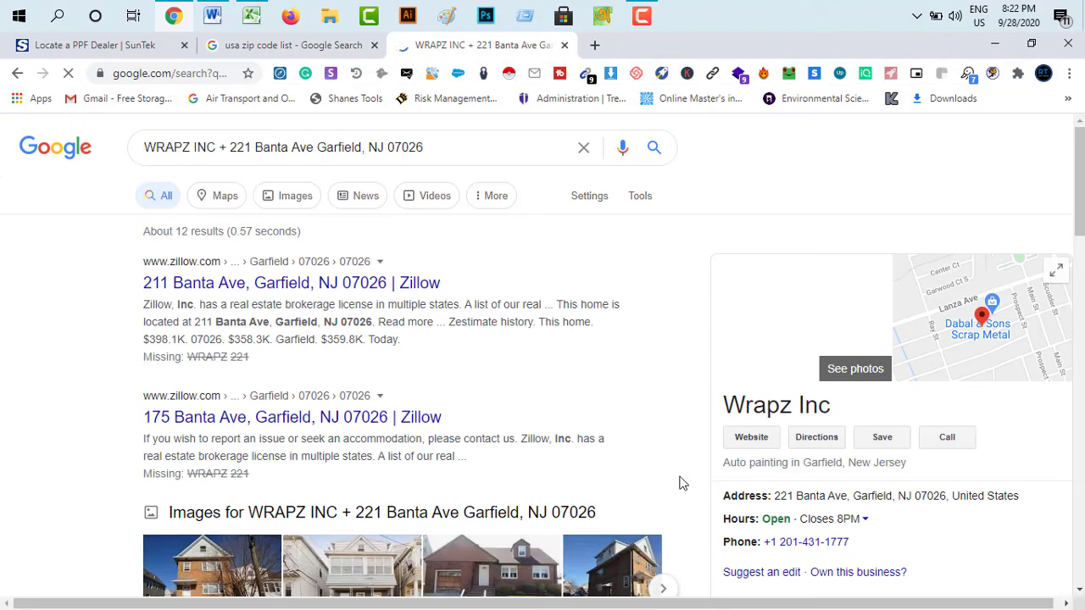
Open the Wrapz Inc website from its Google business listing and copy the site's web address
{"action": "left_click", "coordinate": [760, 441]}
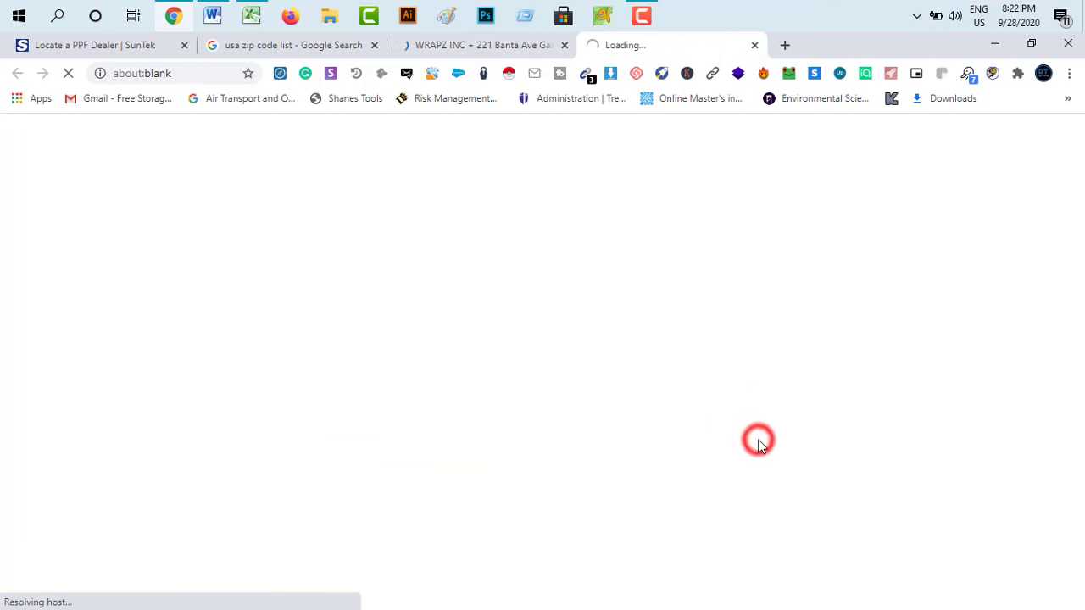
{"action": "left_click", "coordinate": [140, 73]}
{"action": "right_click", "coordinate": [140, 74]}
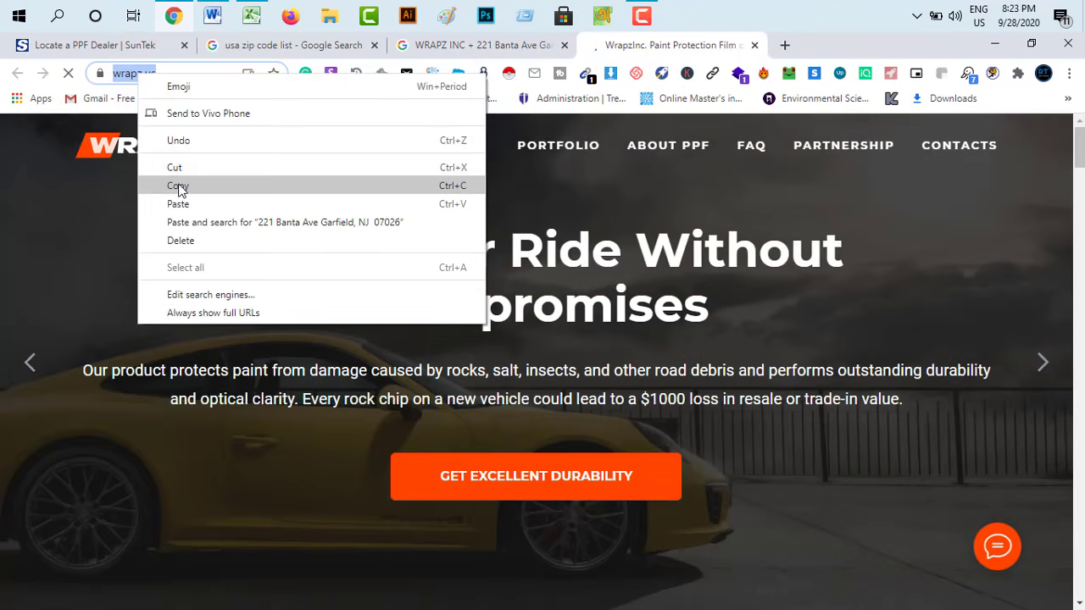
{"action": "left_click", "coordinate": [178, 186]}
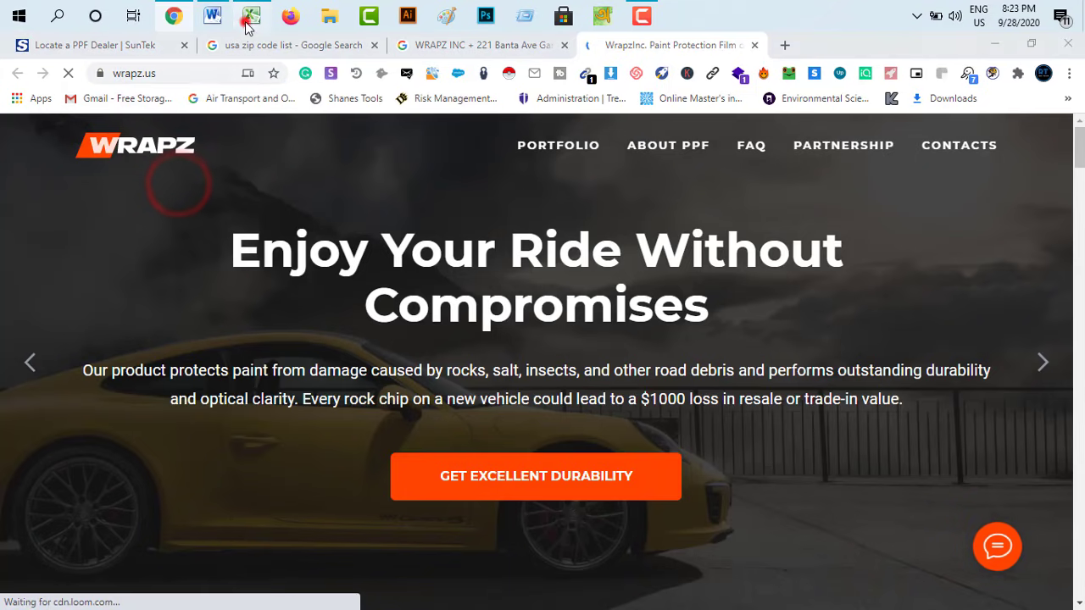
Clear the ARTTINT WRAPS entry from row 3 of the Excel sheet
{"action": "left_click", "coordinate": [250, 17]}
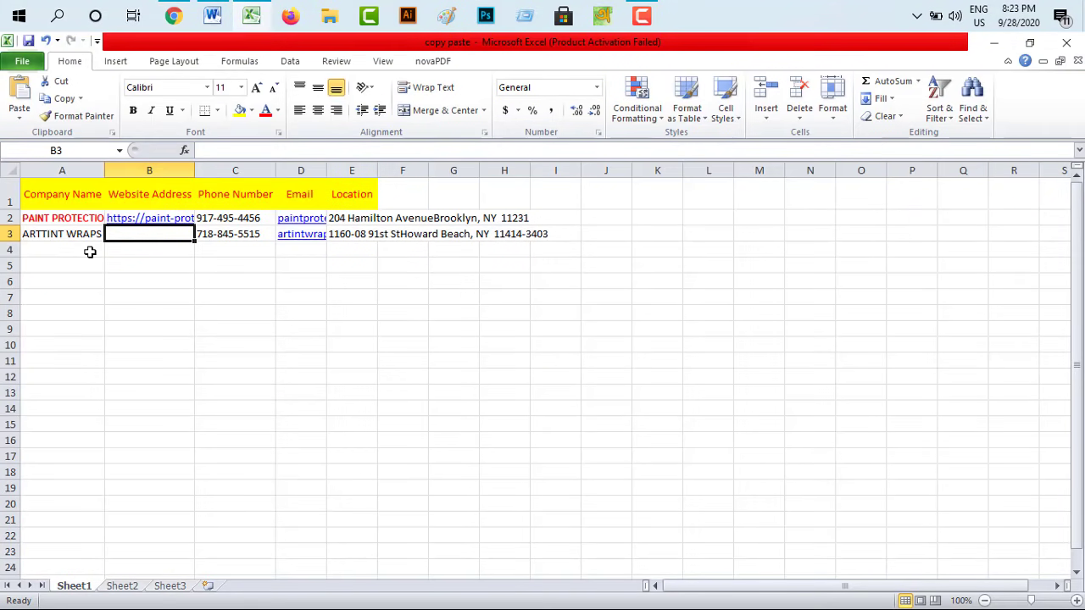
{"action": "left_click", "coordinate": [8, 234]}
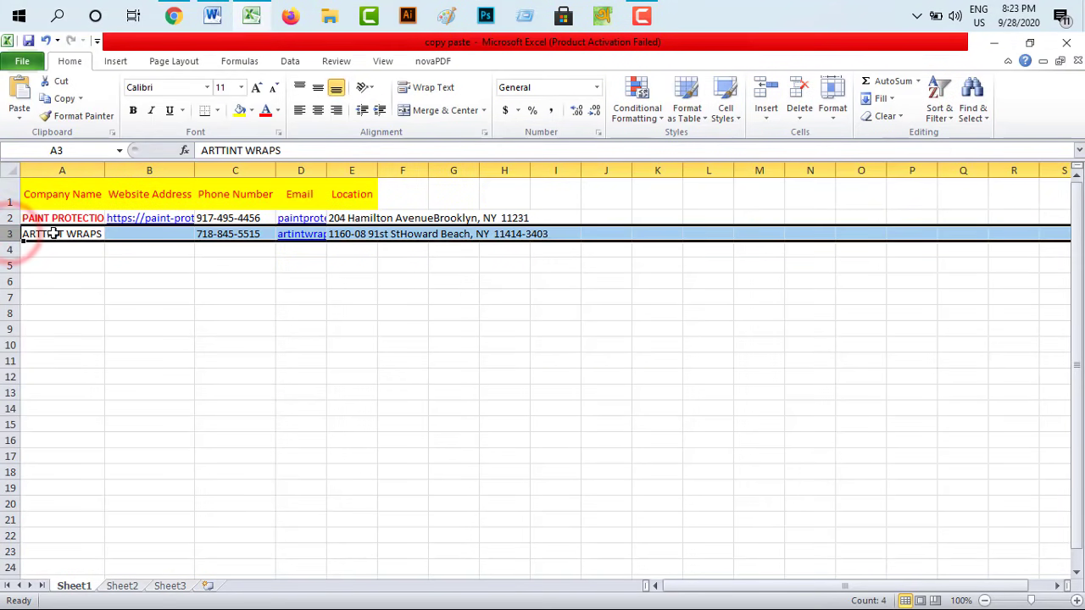
{"action": "key", "text": "ctrl+z"}
{"action": "left_click", "coordinate": [146, 238]}
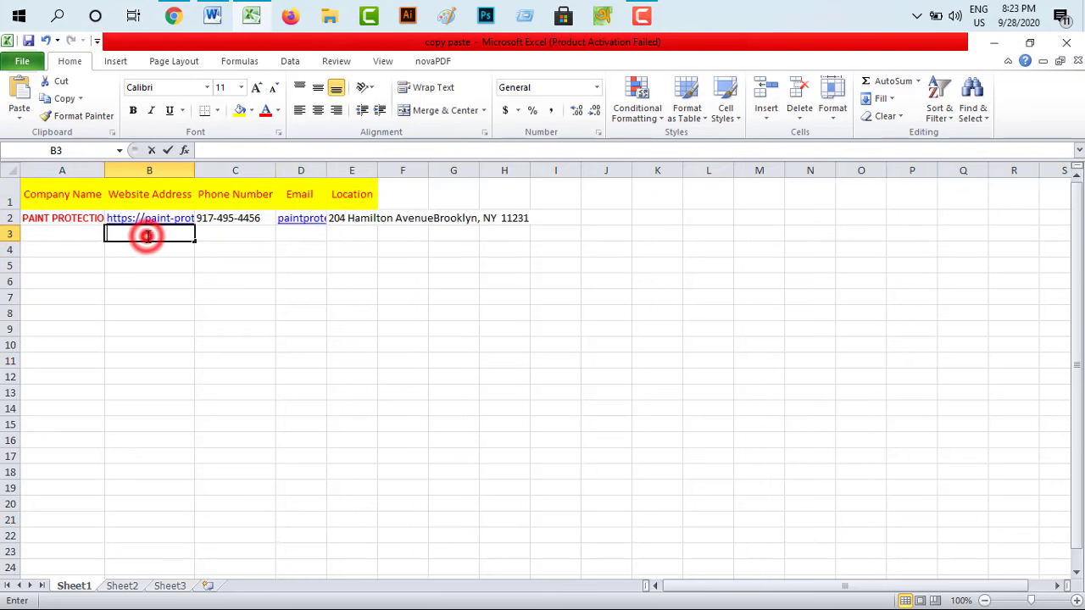
{"action": "right_click", "coordinate": [145, 235]}
{"action": "left_click", "coordinate": [183, 295]}
{"action": "left_click", "coordinate": [142, 284]}
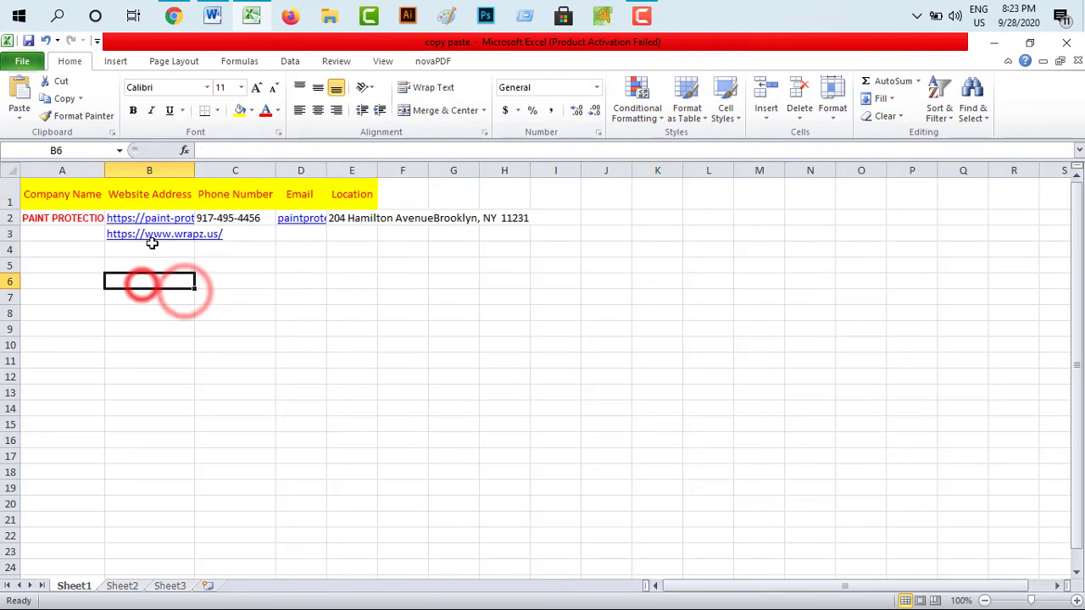
Copy the street address of WRAPZ INC from the SunTek list in Chrome into cell E3 in Excel
{"action": "left_click", "coordinate": [177, 17]}
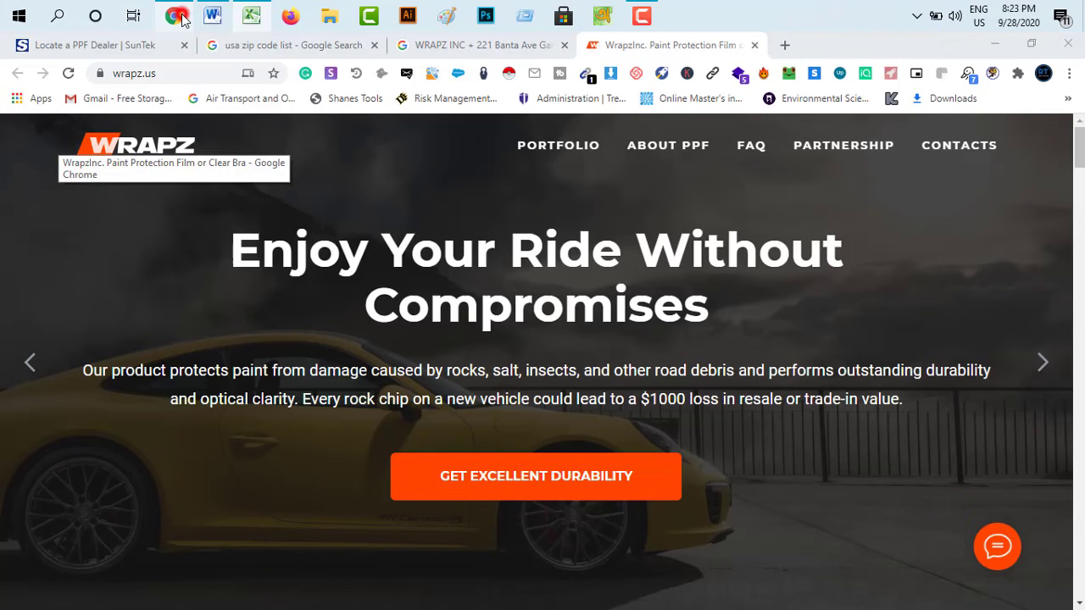
{"action": "left_click", "coordinate": [93, 47]}
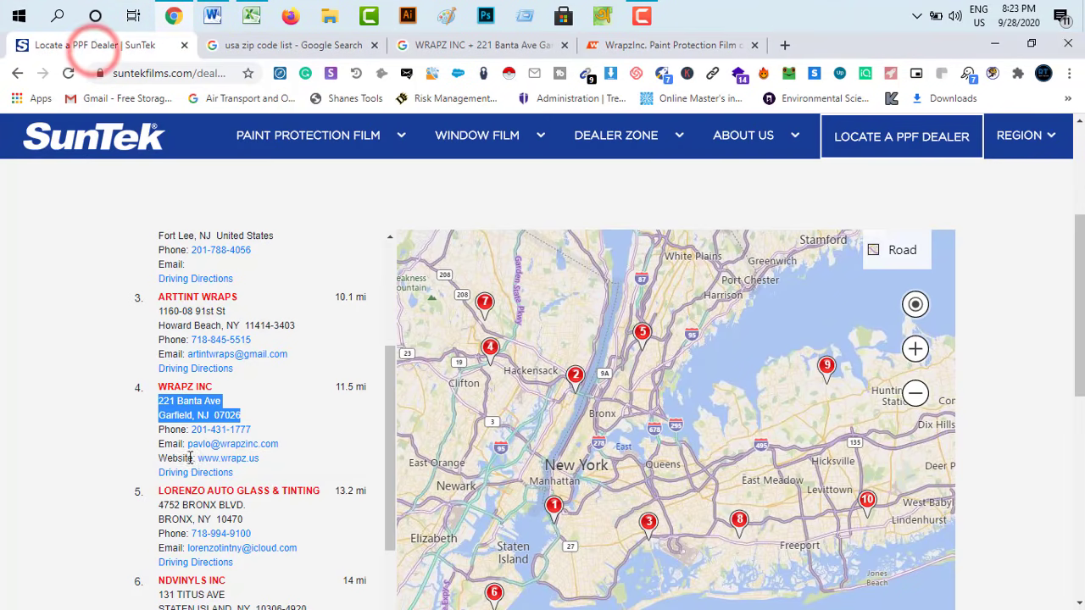
{"action": "right_click", "coordinate": [216, 409]}
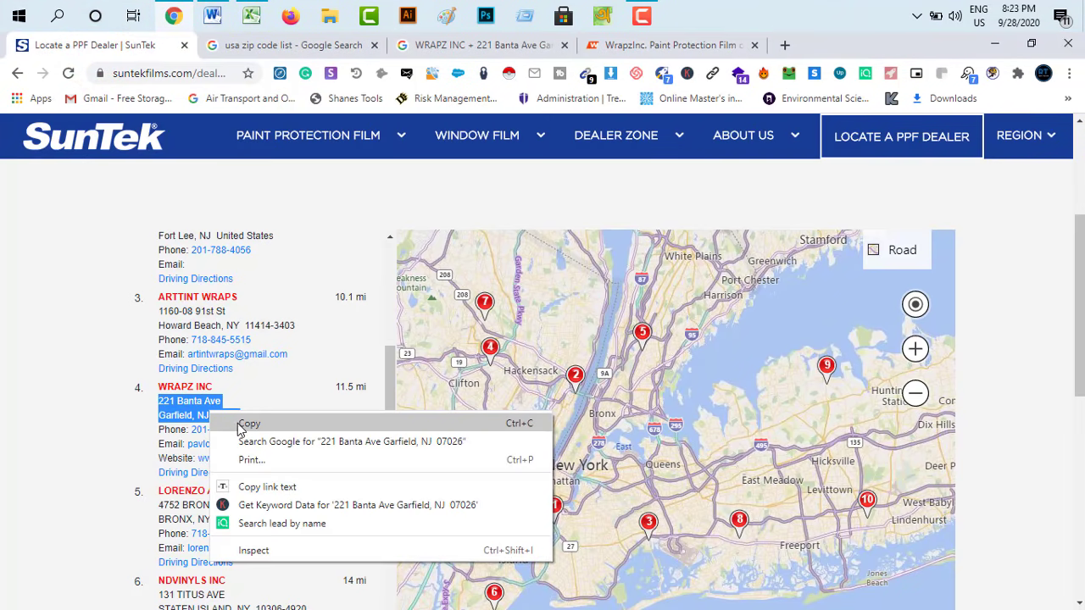
{"action": "left_click", "coordinate": [242, 420]}
{"action": "left_click", "coordinate": [248, 16]}
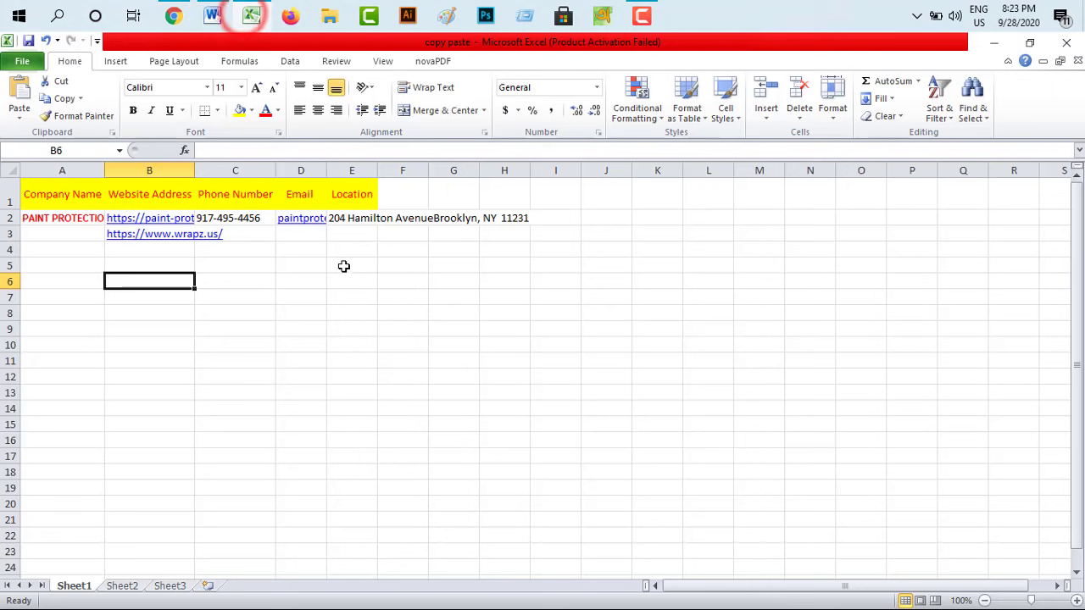
{"action": "double_click", "coordinate": [344, 237]}
{"action": "right_click", "coordinate": [356, 239]}
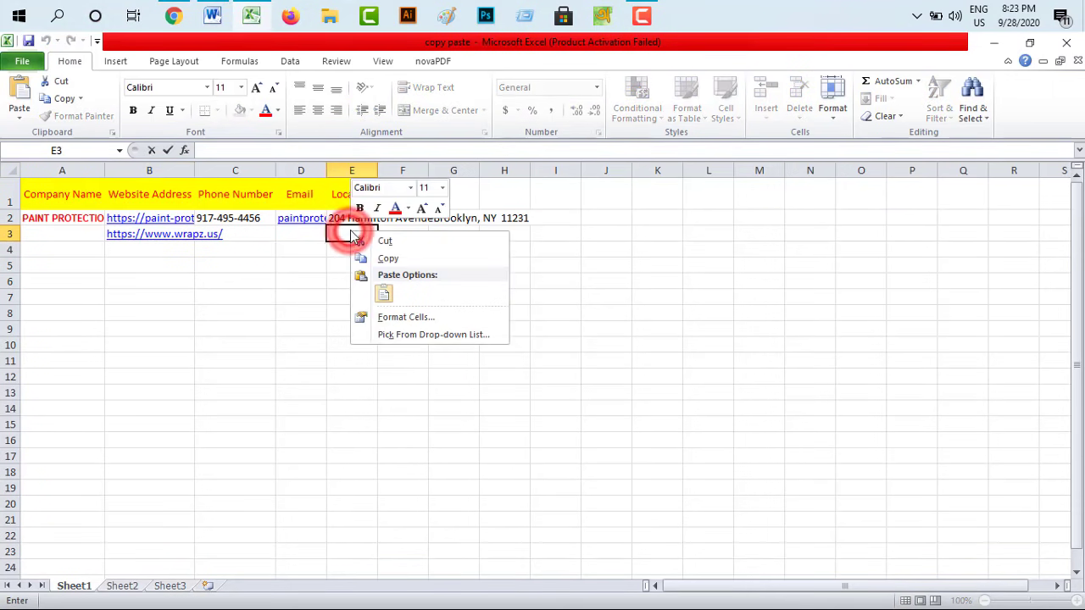
{"action": "left_click", "coordinate": [378, 297]}
{"action": "left_click", "coordinate": [341, 271]}
{"action": "left_click", "coordinate": [300, 250]}
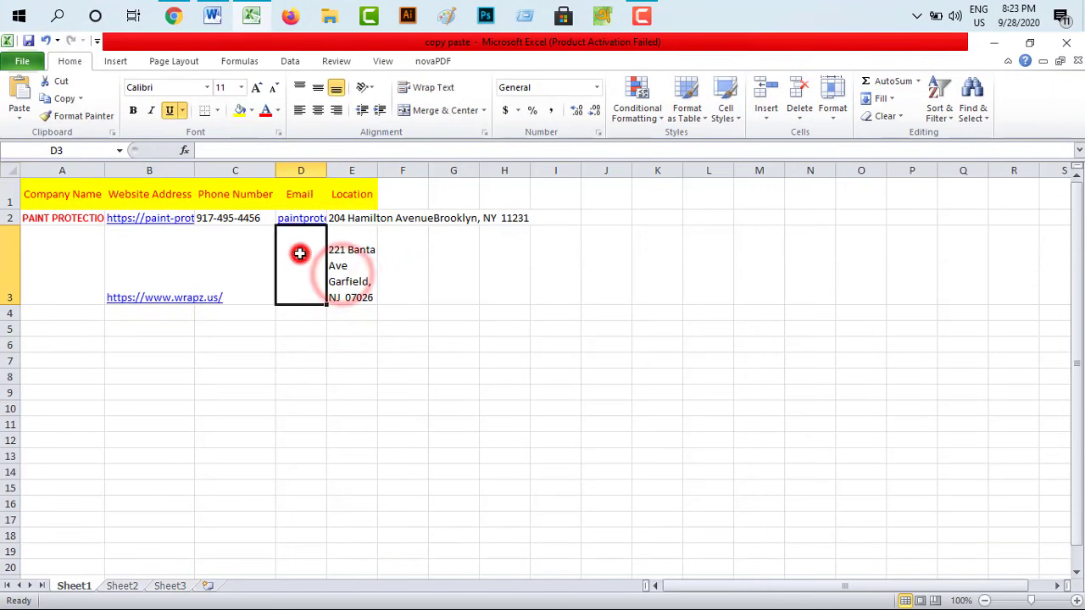
Copy the WRAPZ INC phone number from the SunTek list in Chrome into cell C3 in Excel
{"action": "left_click", "coordinate": [174, 17]}
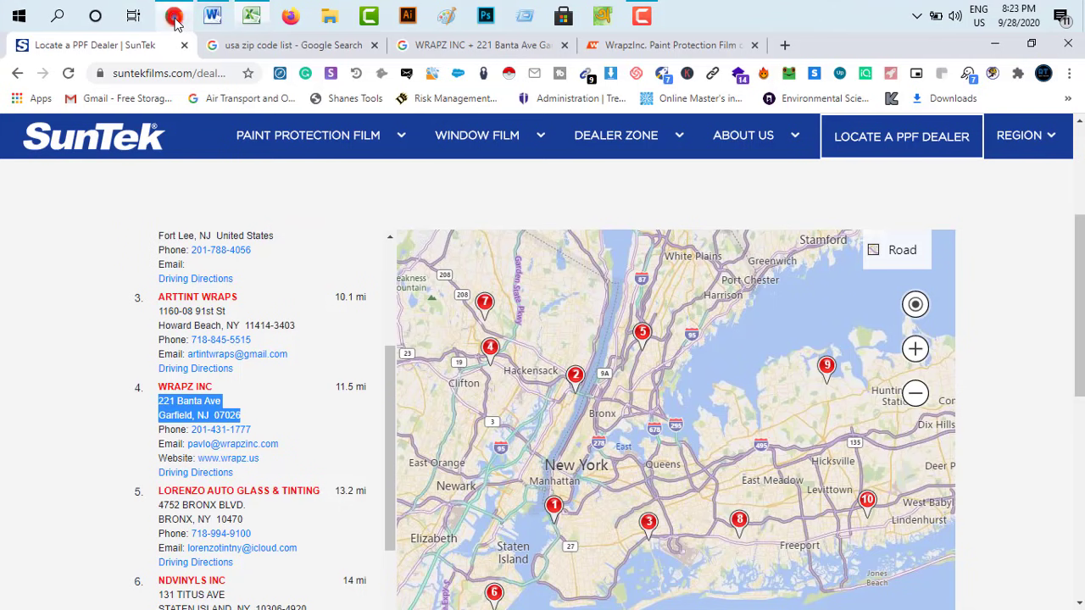
{"action": "right_click", "coordinate": [236, 436]}
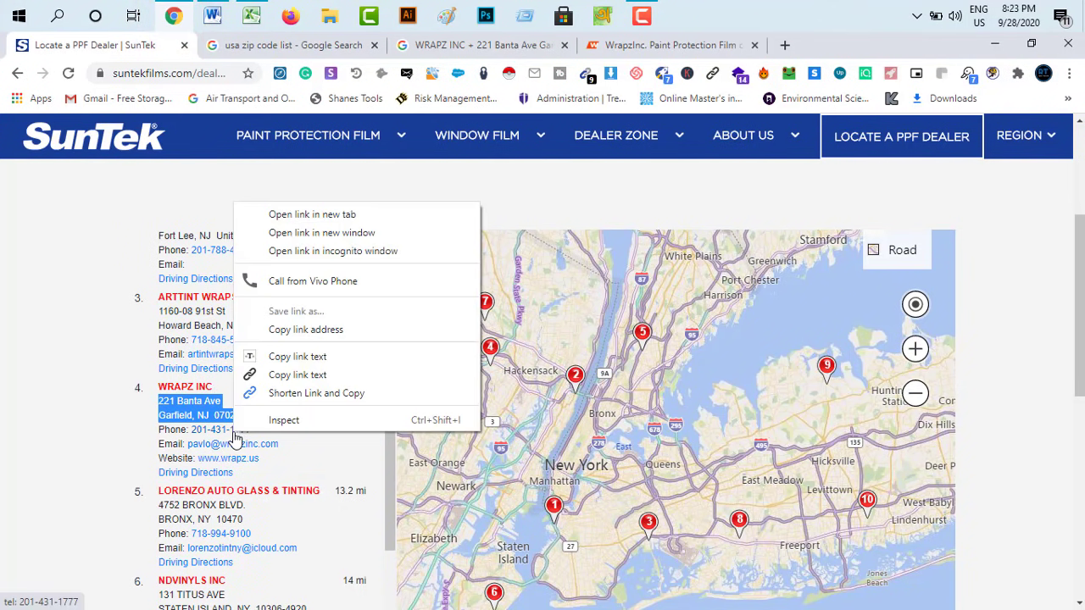
{"action": "left_click", "coordinate": [286, 357]}
{"action": "left_click", "coordinate": [251, 15]}
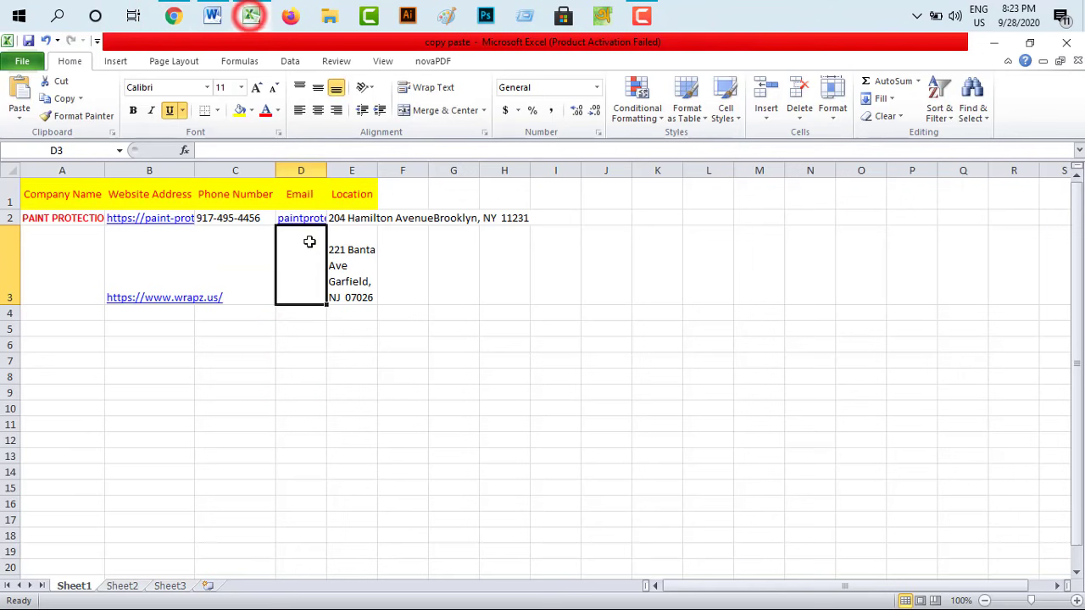
{"action": "left_click", "coordinate": [252, 276]}
{"action": "right_click", "coordinate": [252, 276]}
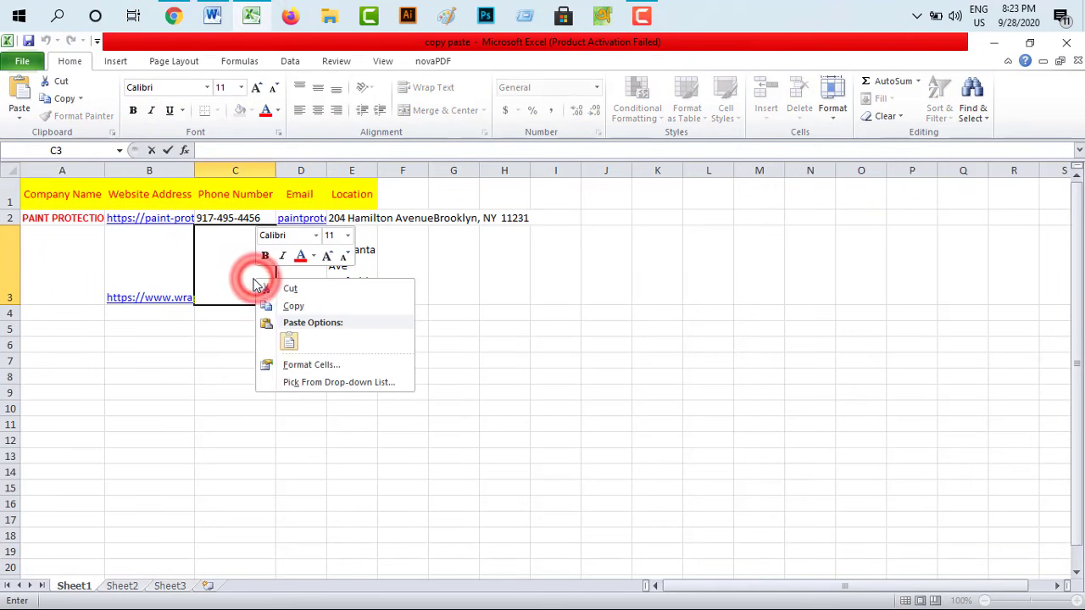
{"action": "left_click", "coordinate": [255, 342]}
{"action": "left_click", "coordinate": [255, 326]}
{"action": "left_click", "coordinate": [294, 289]}
{"action": "key", "text": "alt+Tab"}
{"action": "right_click", "coordinate": [264, 445]}
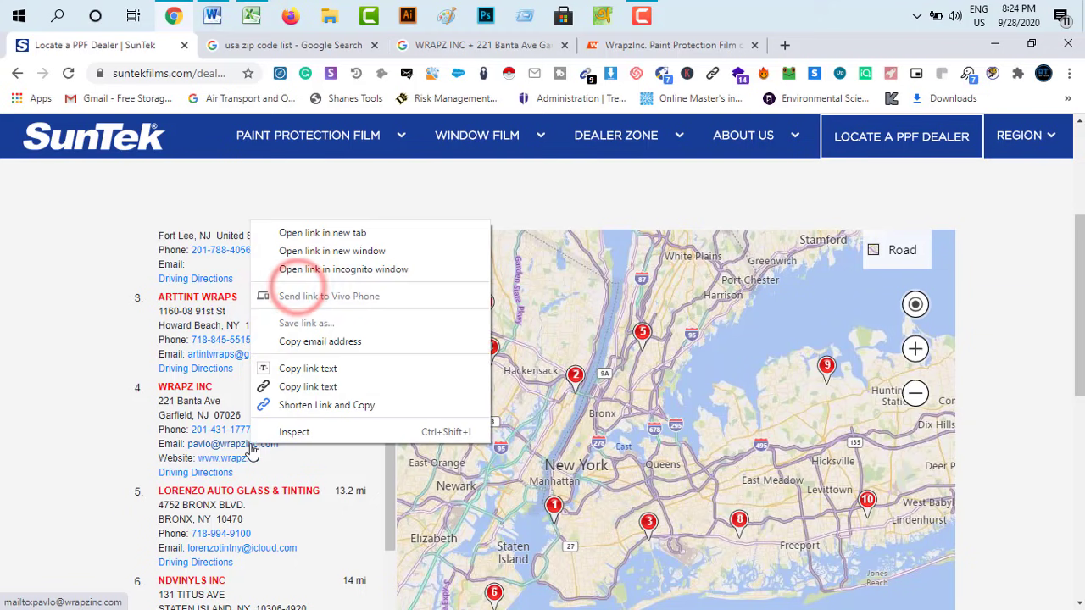
{"action": "left_click", "coordinate": [293, 377]}
{"action": "key", "text": "alt+Tab"}
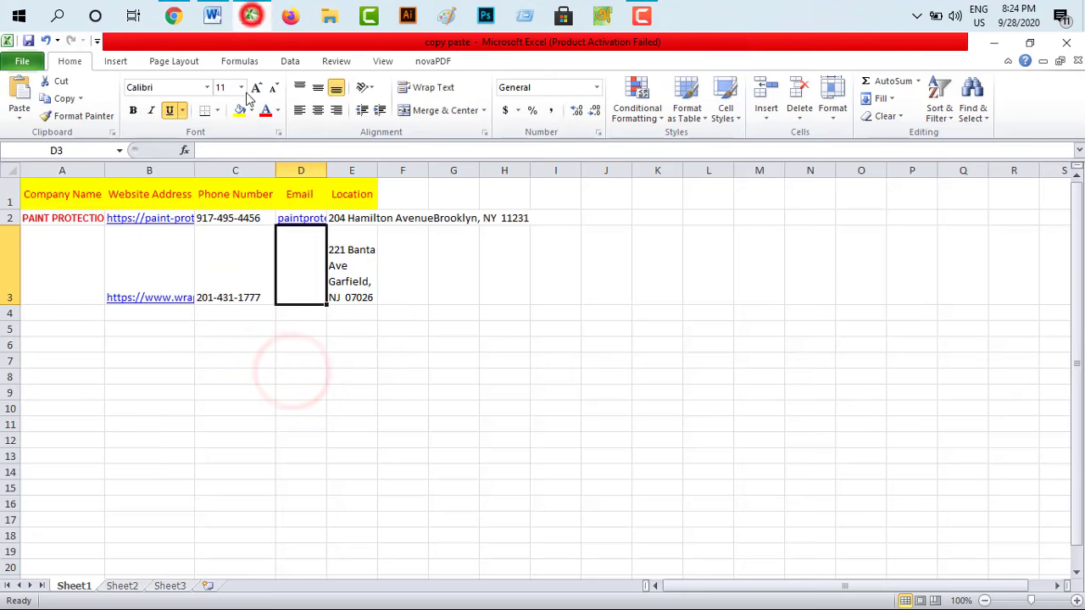
{"action": "right_click", "coordinate": [285, 272]}
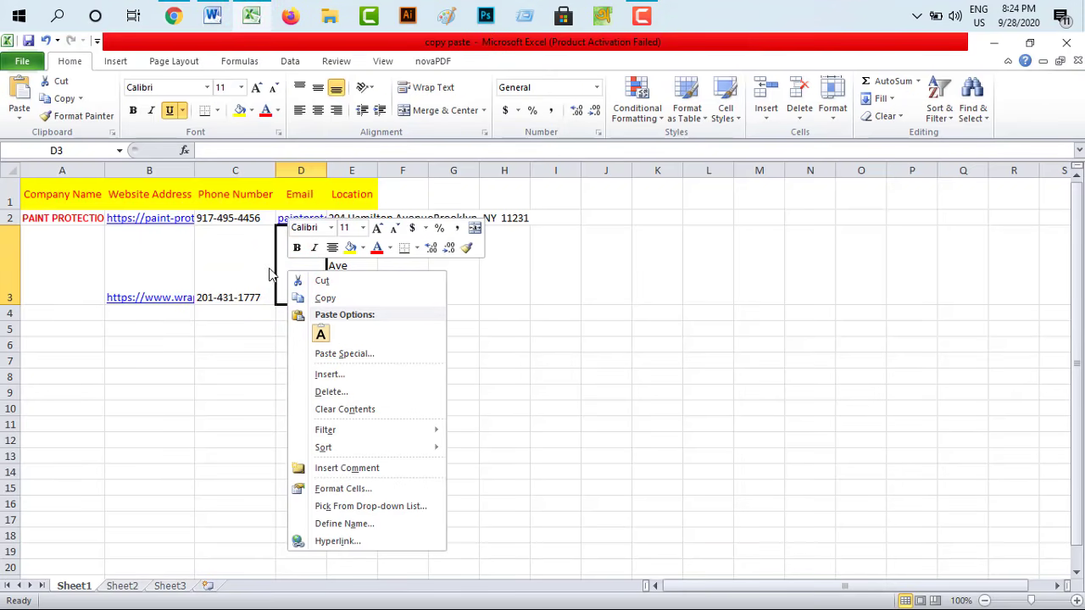
{"action": "right_click", "coordinate": [283, 272]}
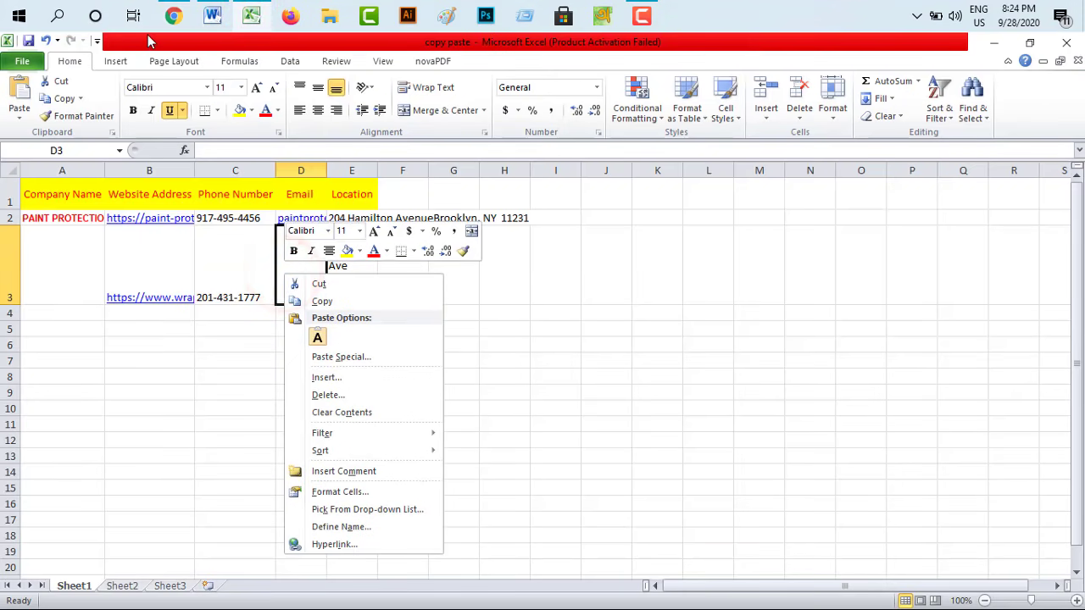
Copy the WRAPZ INC email address from the SunTek list in Chrome into cell D3 in Excel
{"action": "left_click", "coordinate": [172, 18]}
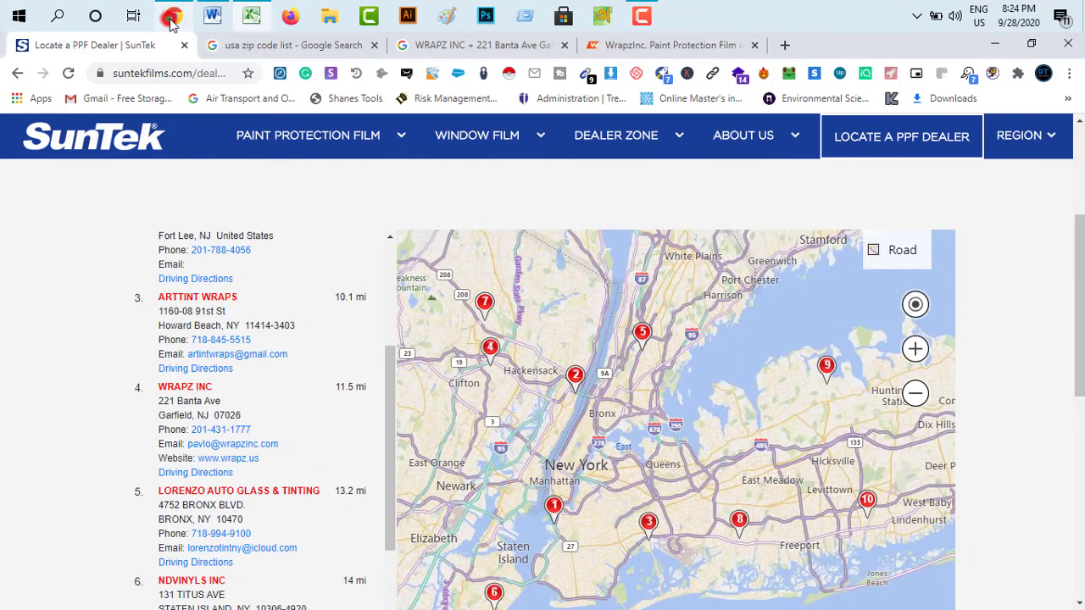
{"action": "right_click", "coordinate": [214, 449]}
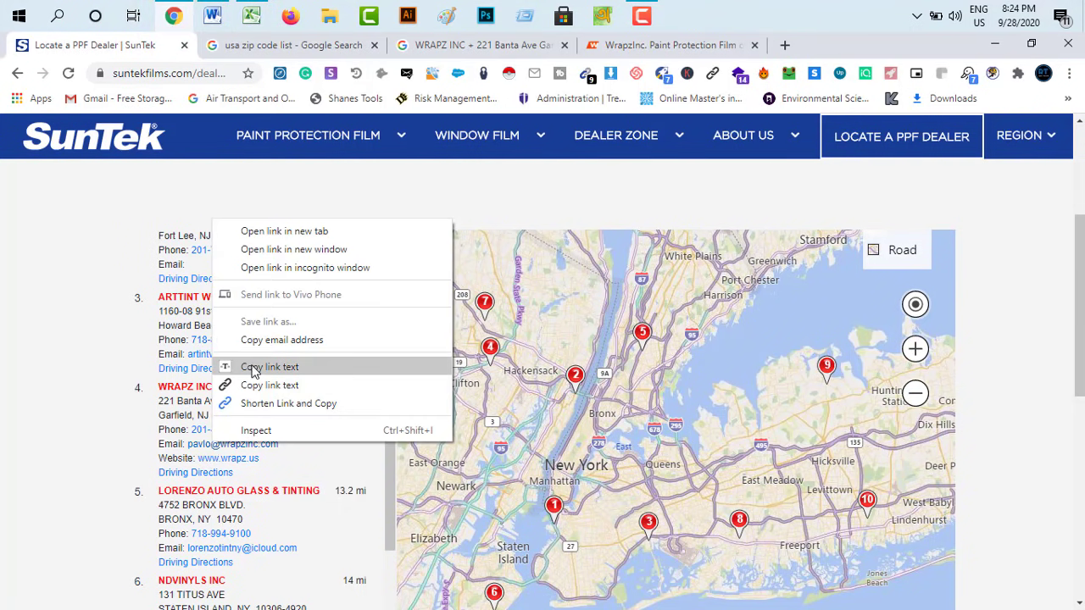
{"action": "left_click", "coordinate": [254, 359]}
{"action": "left_click", "coordinate": [251, 12]}
{"action": "right_click", "coordinate": [286, 254]}
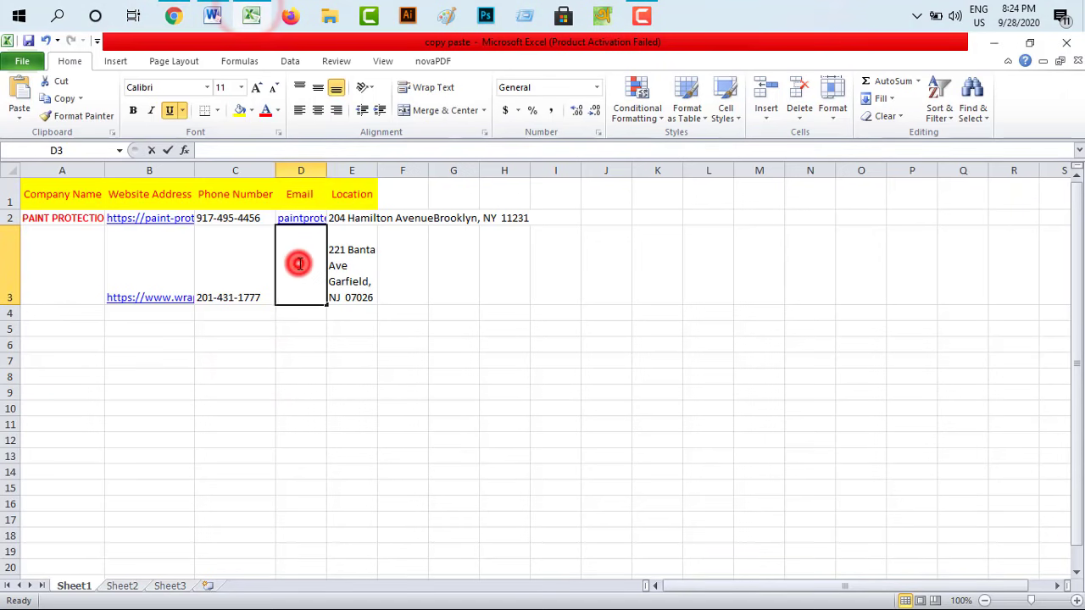
{"action": "left_click", "coordinate": [336, 327]}
{"action": "left_click", "coordinate": [267, 315]}
Copy the company name WRAPZ INC from the SunTek list in Chrome into cell A3 in Excel, keeping its source formatting
{"action": "left_click", "coordinate": [48, 271]}
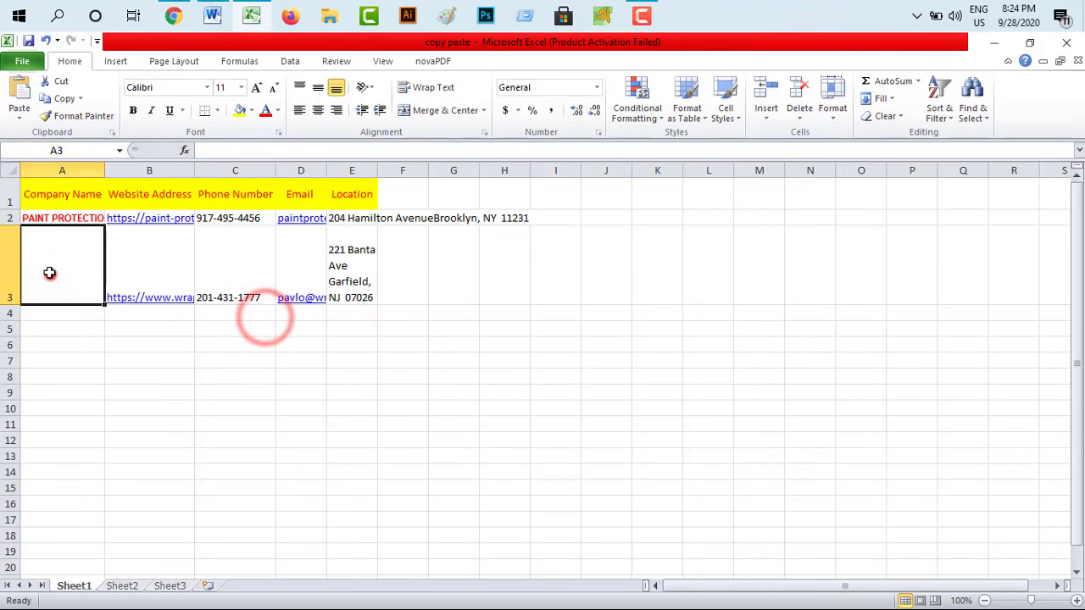
{"action": "left_click", "coordinate": [175, 15]}
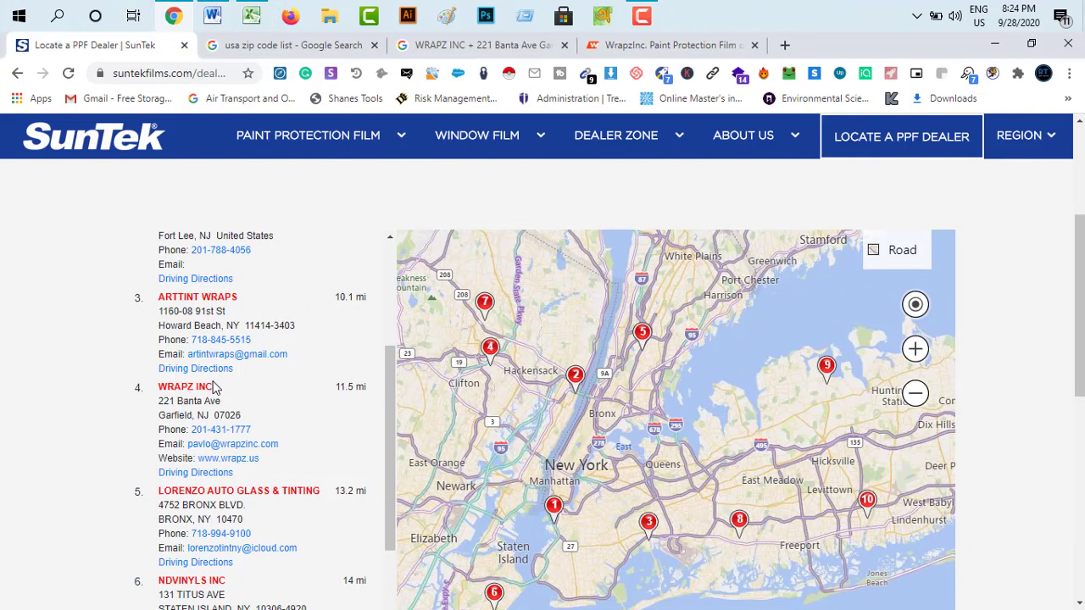
{"action": "left_click_drag", "start_coordinate": [179, 391], "coordinate": [159, 387]}
{"action": "right_click", "coordinate": [162, 388]}
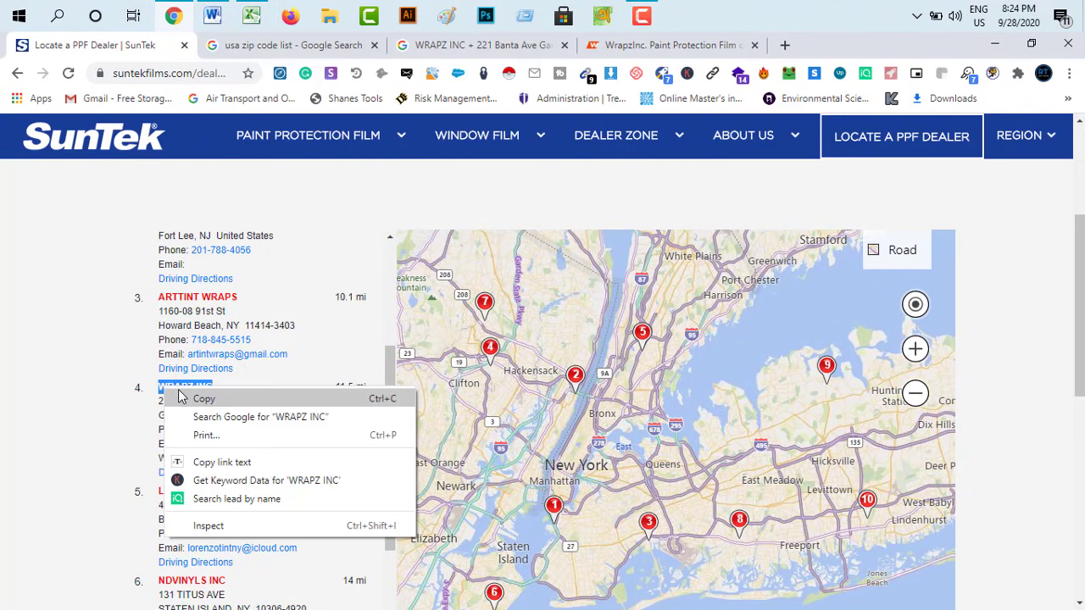
{"action": "left_click", "coordinate": [182, 395]}
{"action": "left_click", "coordinate": [242, 20]}
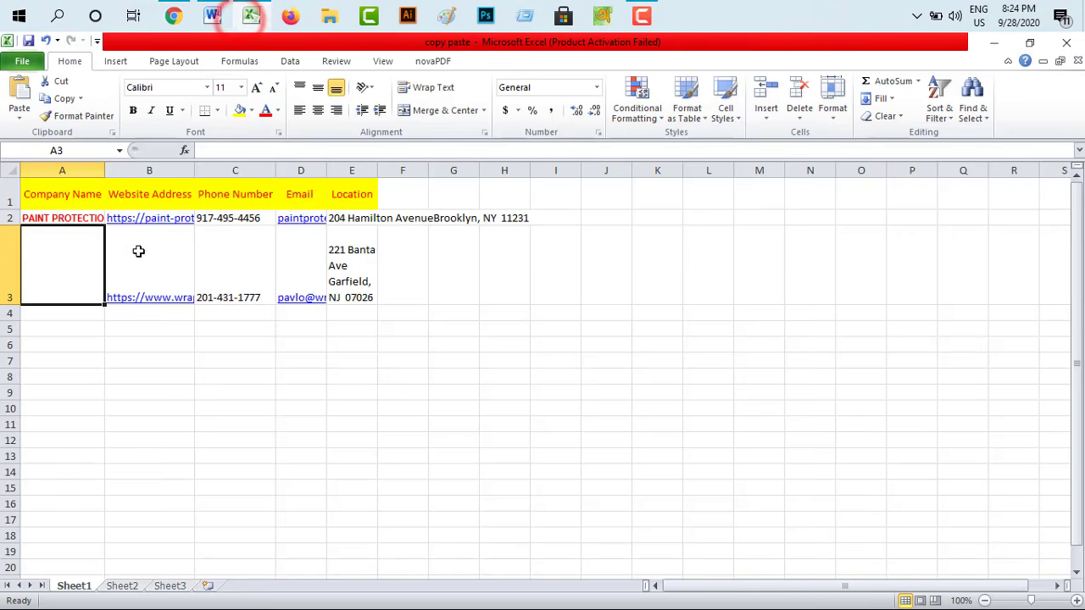
{"action": "right_click", "coordinate": [61, 261]}
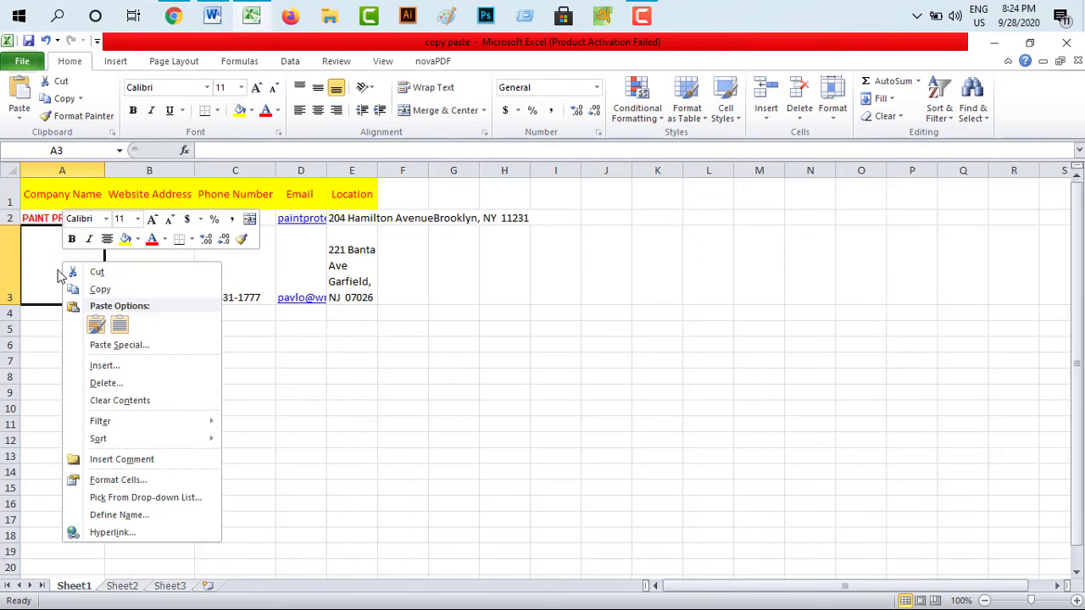
{"action": "left_click", "coordinate": [94, 327]}
Turn off text wrapping for the whole of row 3
{"action": "left_click", "coordinate": [11, 265]}
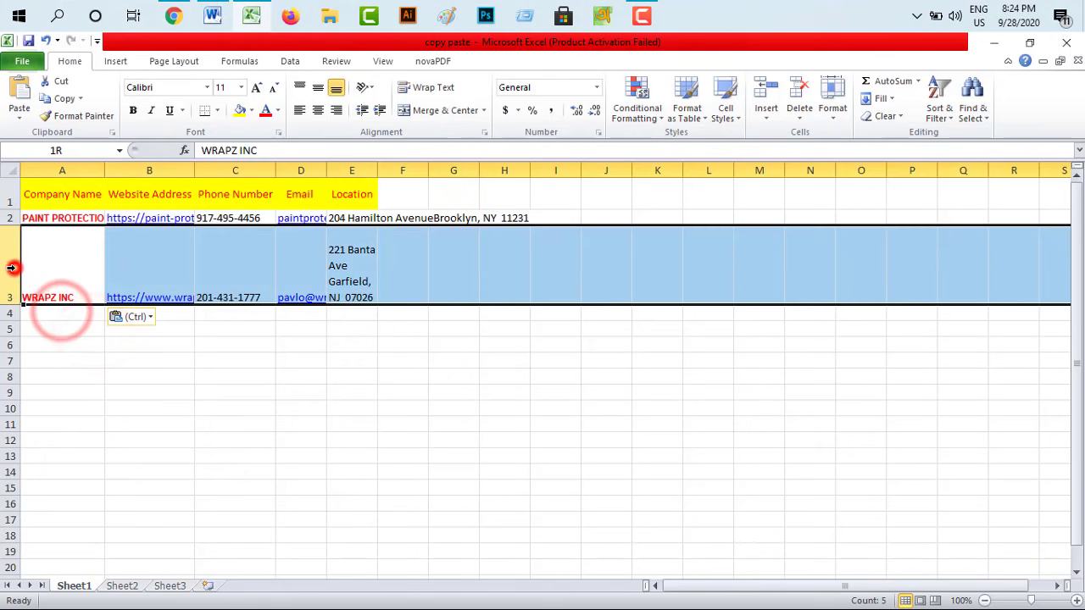
{"action": "left_click", "coordinate": [439, 88]}
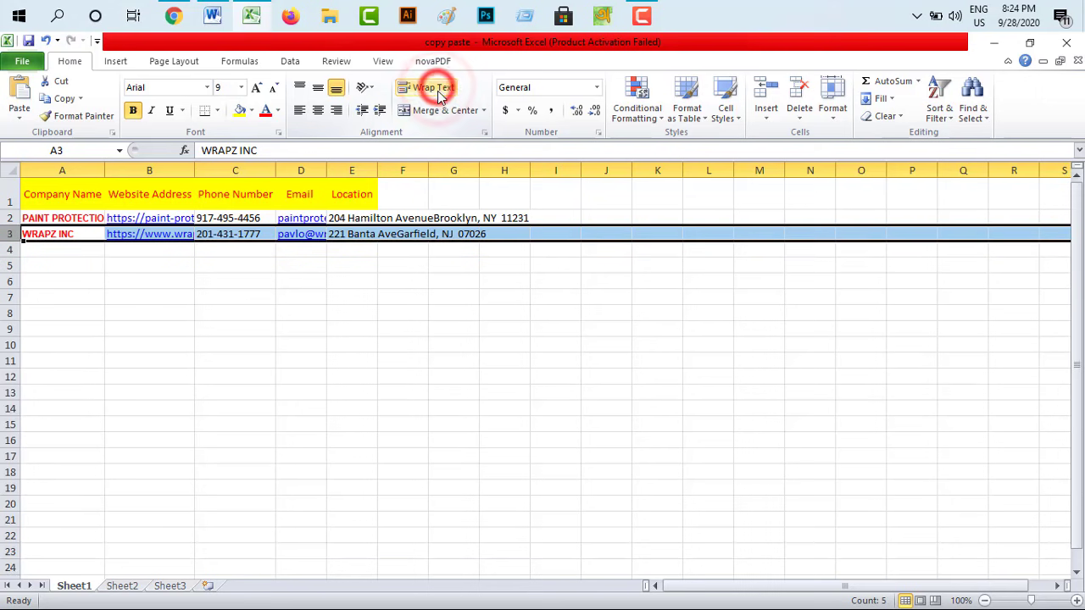
{"action": "left_click", "coordinate": [403, 283]}
Switch to Chrome, close the WRAPZ INC search and website tabs, and return the SunTek dealer locator to its blank search form
{"action": "left_click", "coordinate": [173, 15]}
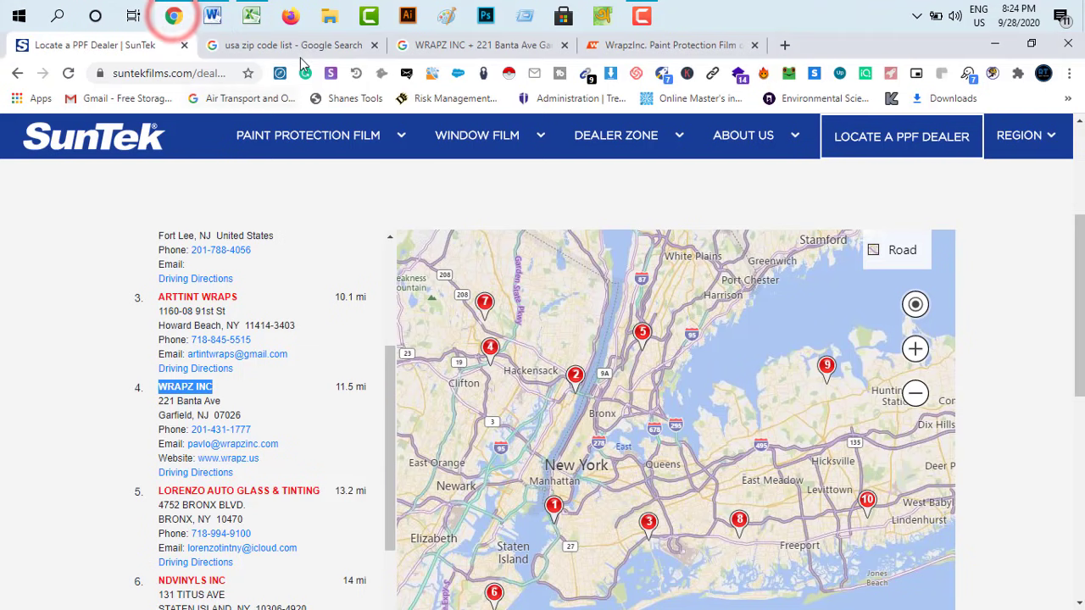
{"action": "left_click", "coordinate": [565, 45]}
{"action": "left_click", "coordinate": [565, 45]}
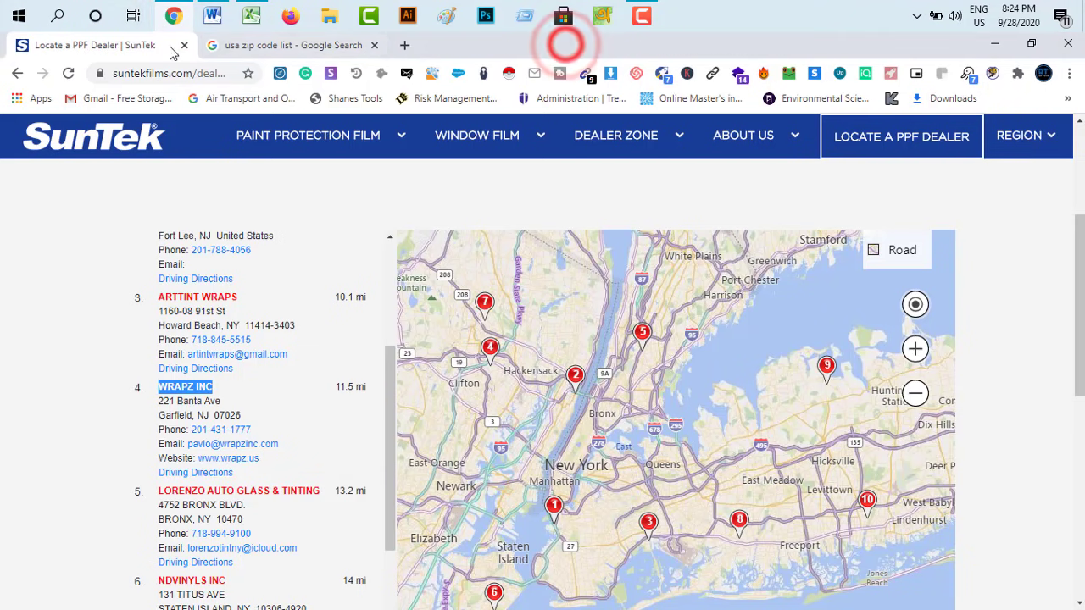
{"action": "left_click", "coordinate": [236, 46]}
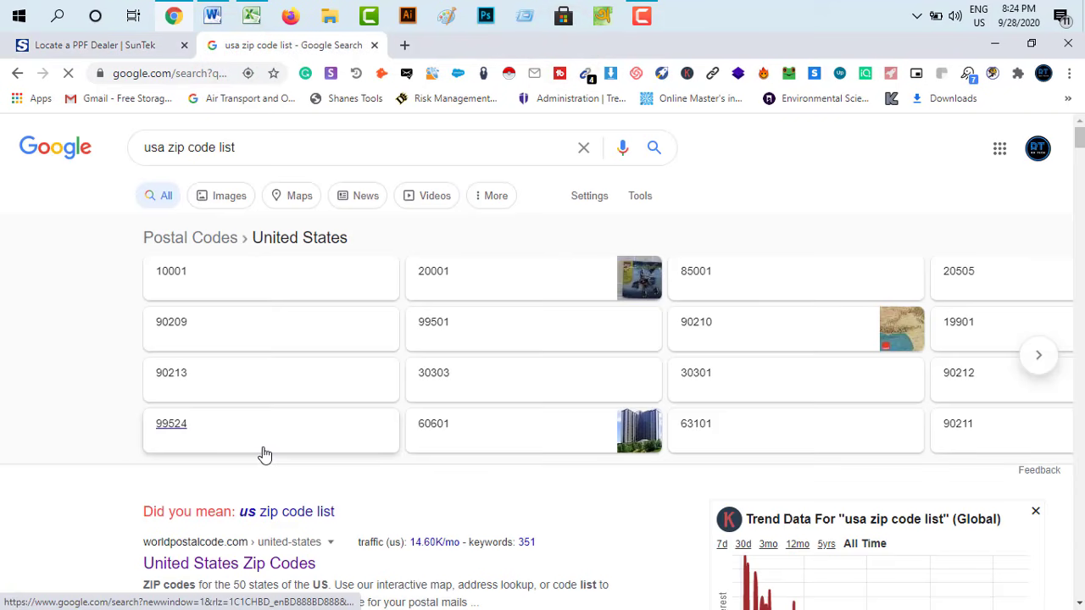
{"action": "left_click", "coordinate": [110, 38]}
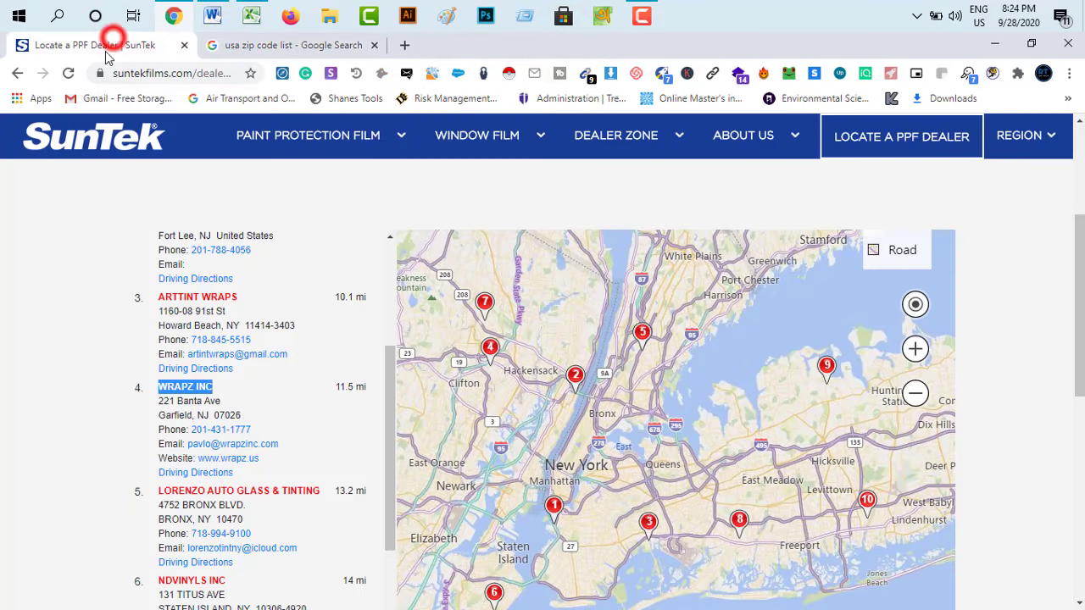
{"action": "left_click", "coordinate": [17, 73]}
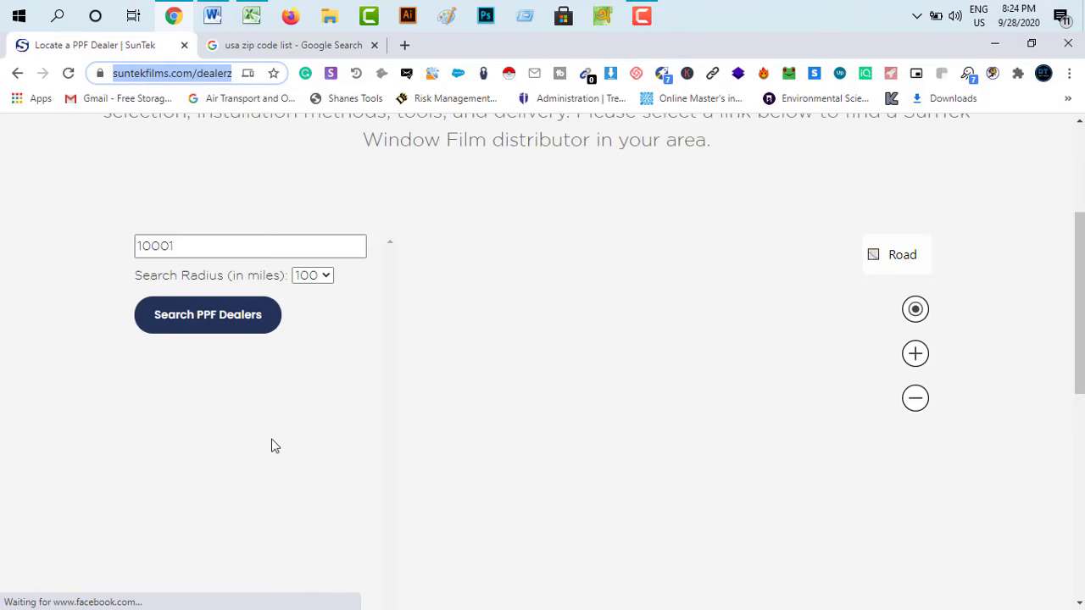
{"action": "left_click", "coordinate": [179, 245]}
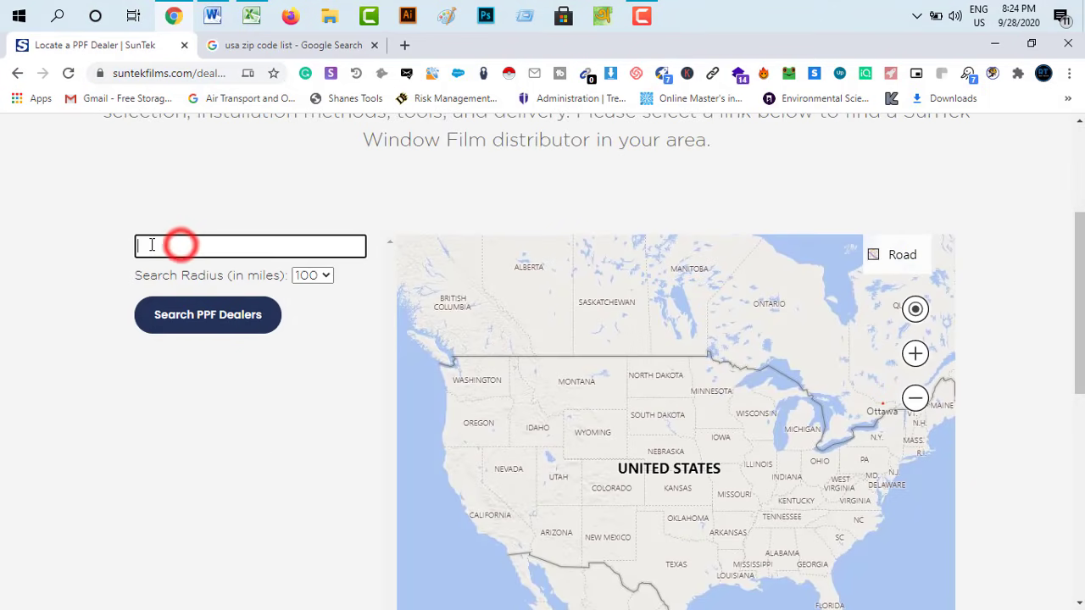
{"action": "right_click", "coordinate": [179, 244]}
{"action": "left_click", "coordinate": [191, 366]}
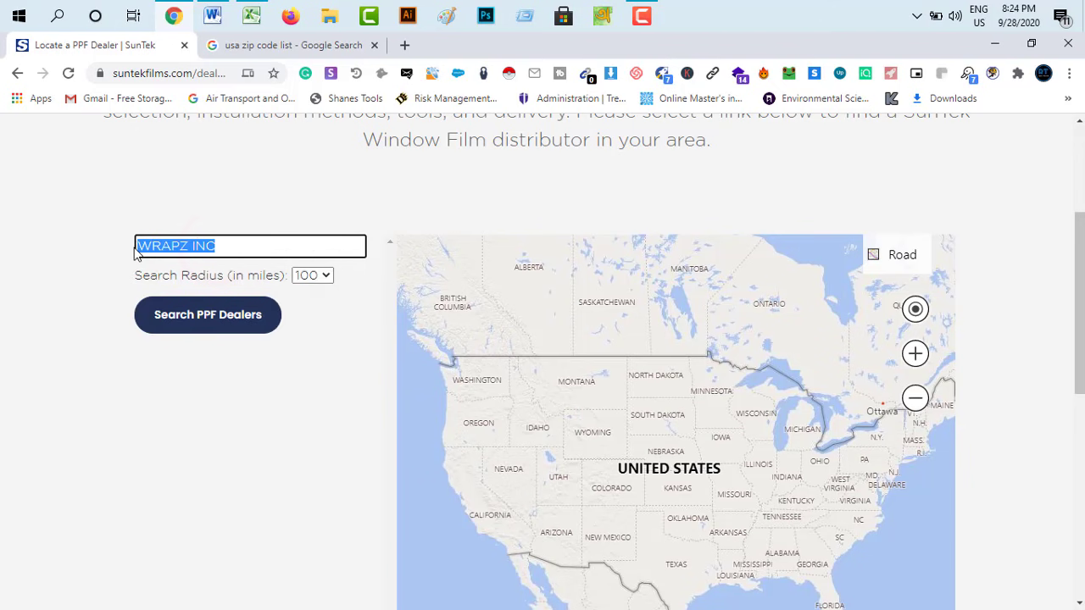
Copy zip code 20001 from the Google zip code results into the SunTek locator and search for PPF dealers
{"action": "left_click", "coordinate": [253, 46]}
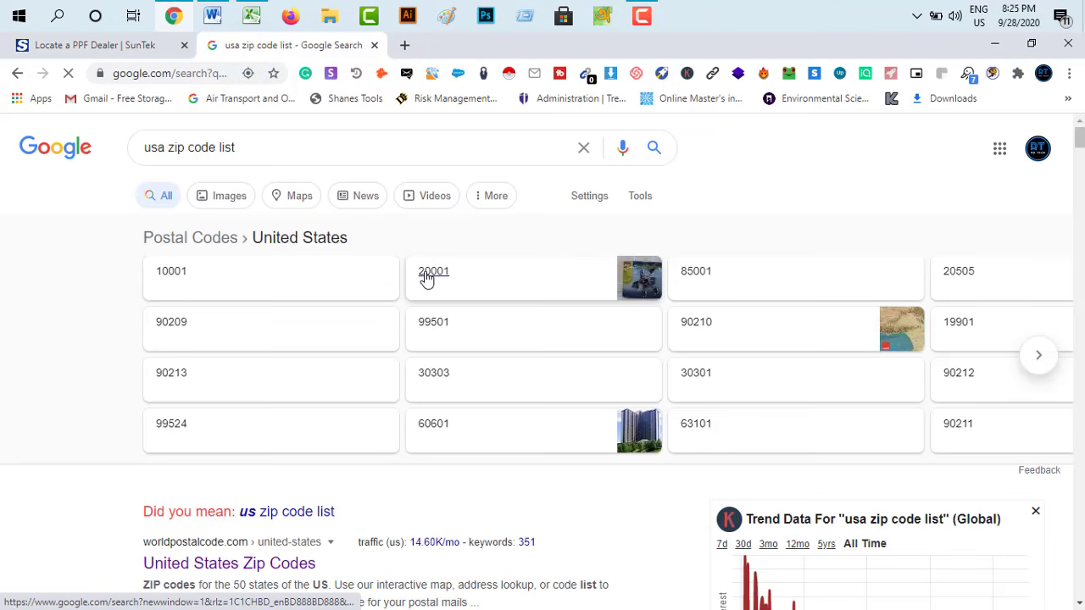
{"action": "right_click", "coordinate": [427, 279]}
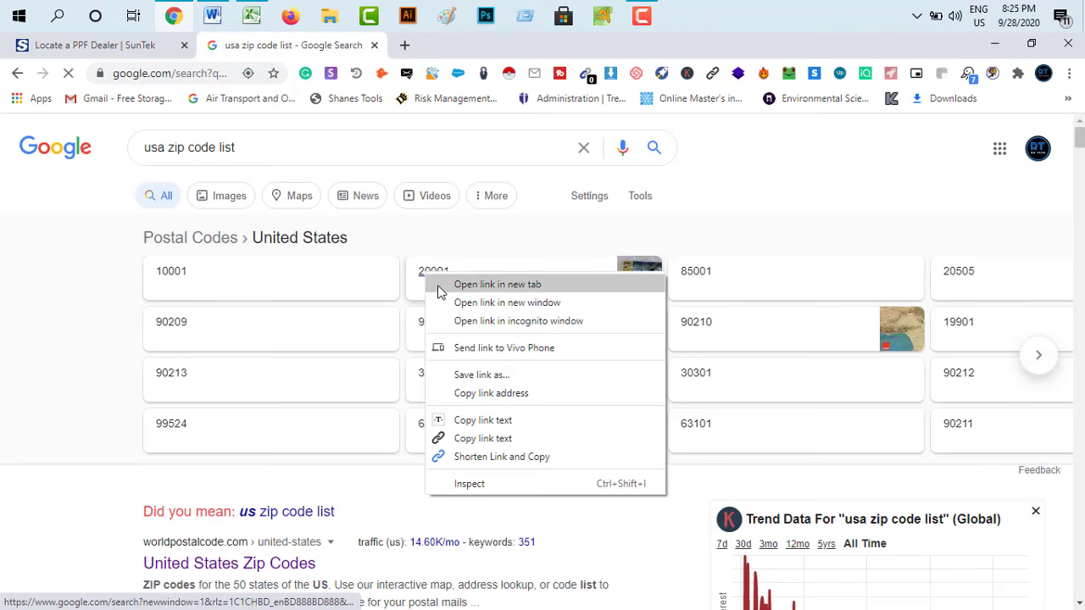
{"action": "left_click", "coordinate": [469, 414]}
{"action": "left_click", "coordinate": [102, 45]}
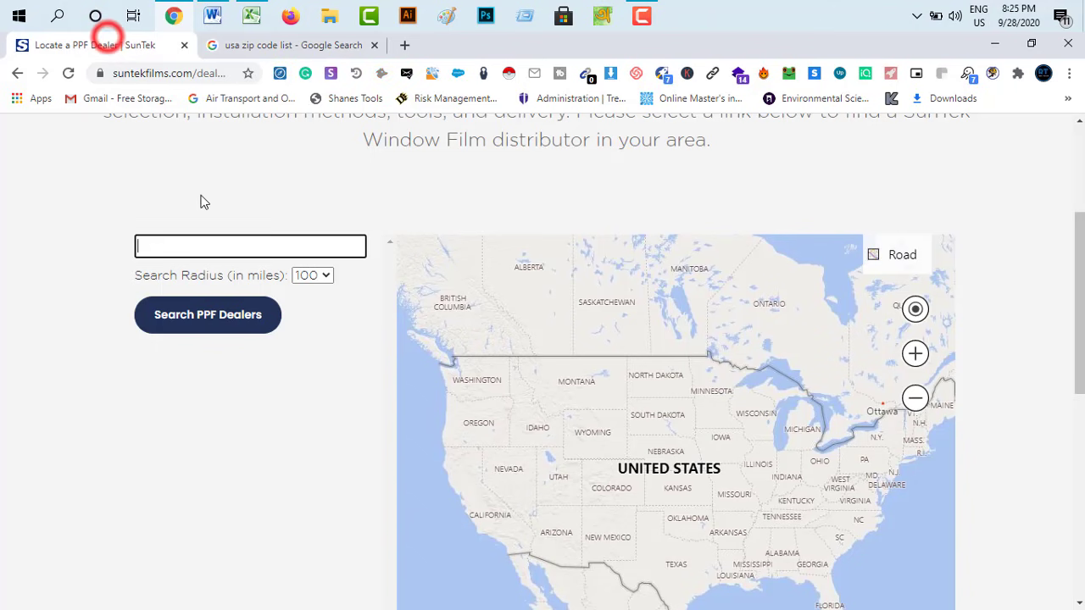
{"action": "right_click", "coordinate": [182, 255]}
{"action": "left_click", "coordinate": [222, 375]}
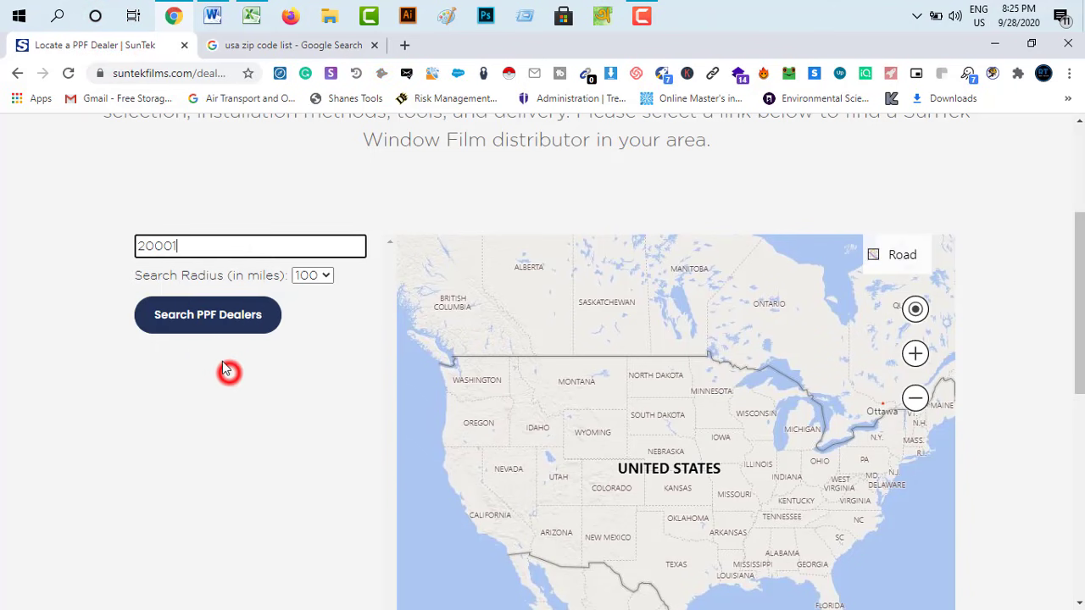
{"action": "left_click", "coordinate": [191, 328]}
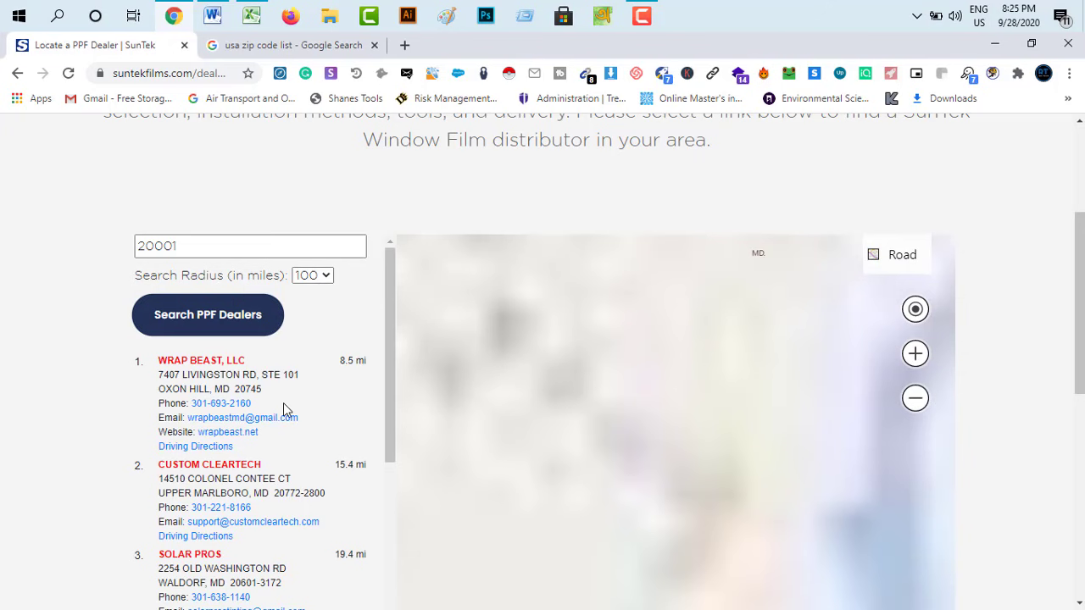
Examine the SunTek dealer listings for zip code 20001, including their contact details and websites
{"action": "scroll", "coordinate": [284, 411], "scroll_direction": "down", "scroll_amount": 6}
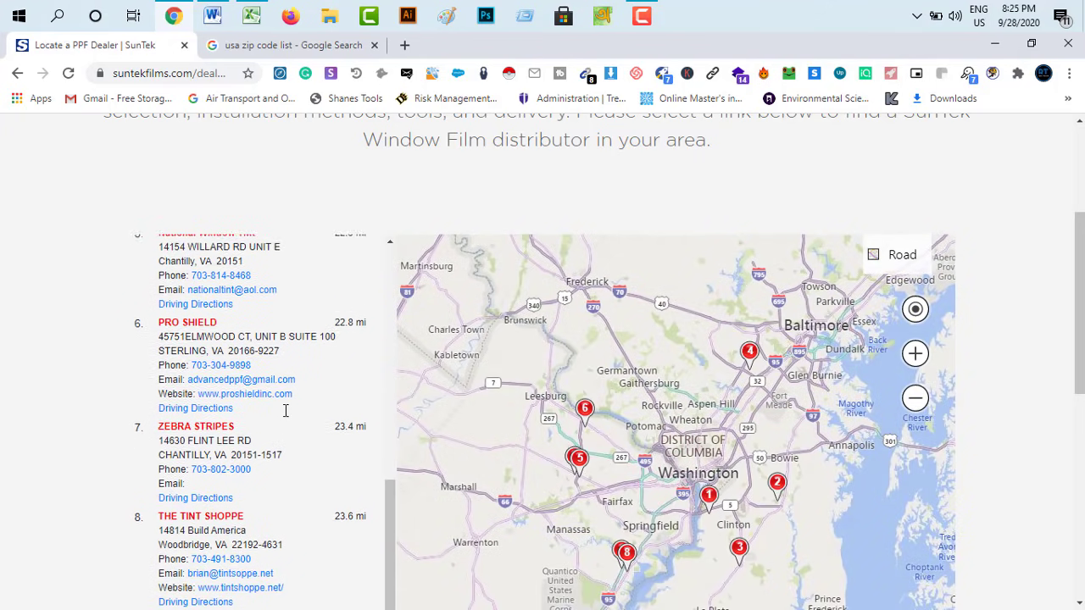
{"action": "scroll", "coordinate": [286, 410], "scroll_direction": "down", "scroll_amount": 4}
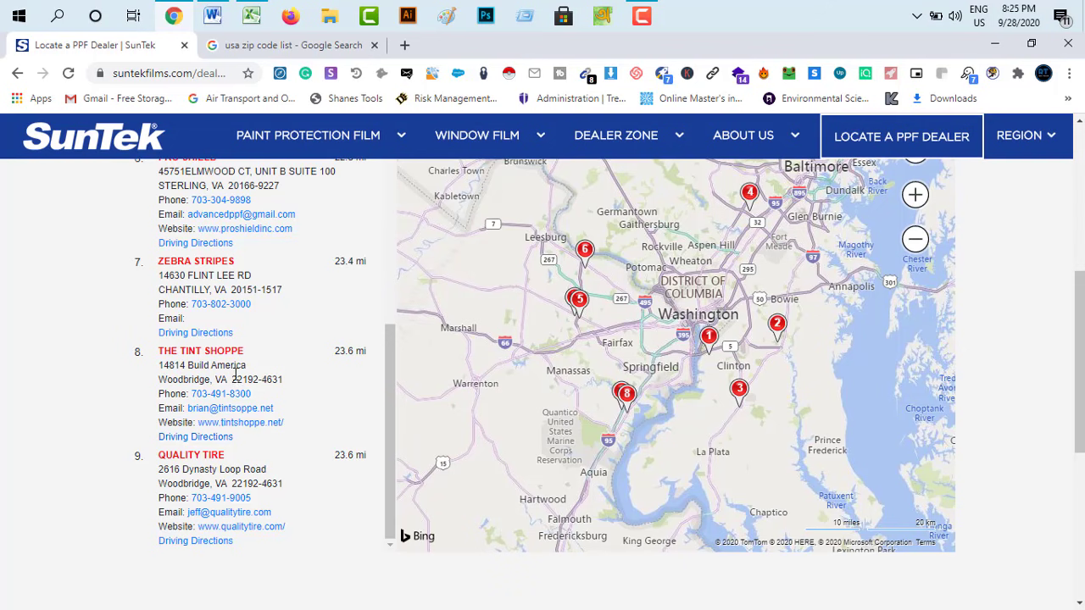
{"action": "scroll", "coordinate": [203, 424], "scroll_direction": "down", "scroll_amount": 1}
{"action": "scroll", "coordinate": [230, 516], "scroll_direction": "up", "scroll_amount": 3}
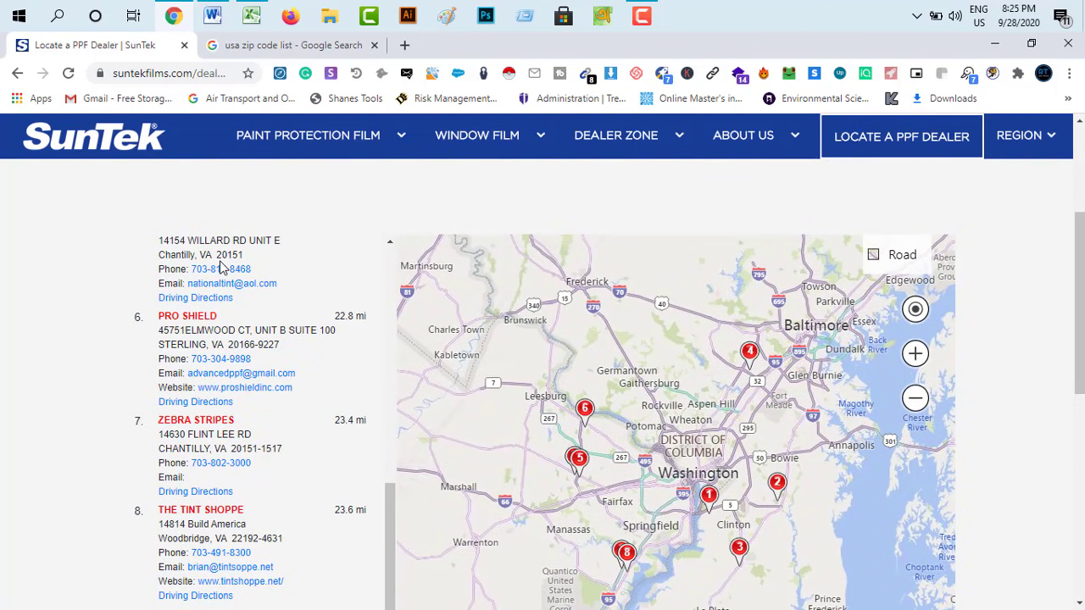
{"action": "left_click_drag", "start_coordinate": [286, 242], "coordinate": [286, 227]}
{"action": "left_click_drag", "start_coordinate": [388, 403], "coordinate": [388, 336]}
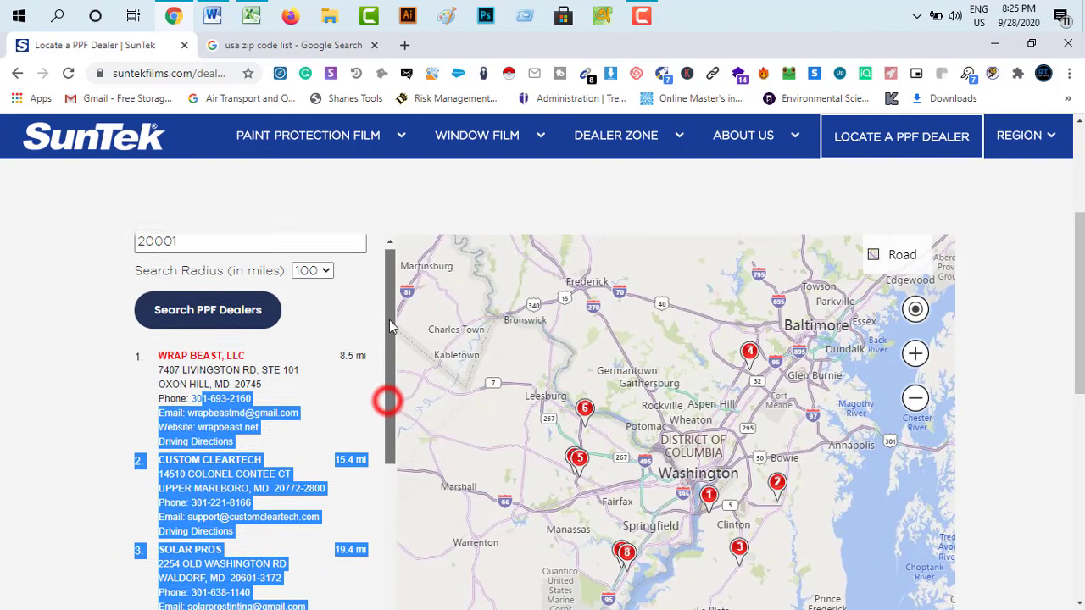
{"action": "left_click", "coordinate": [321, 333]}
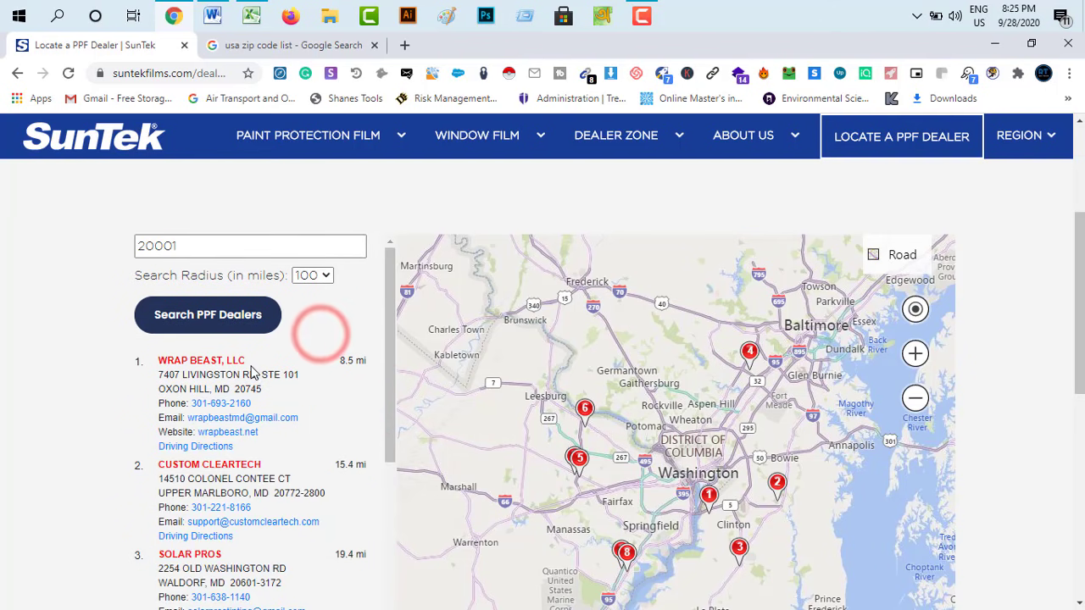
Copy the company name WRAP BEAST, LLC from the SunTek listing into cell A4 of the Excel sheet
{"action": "left_click_drag", "start_coordinate": [246, 361], "coordinate": [160, 365]}
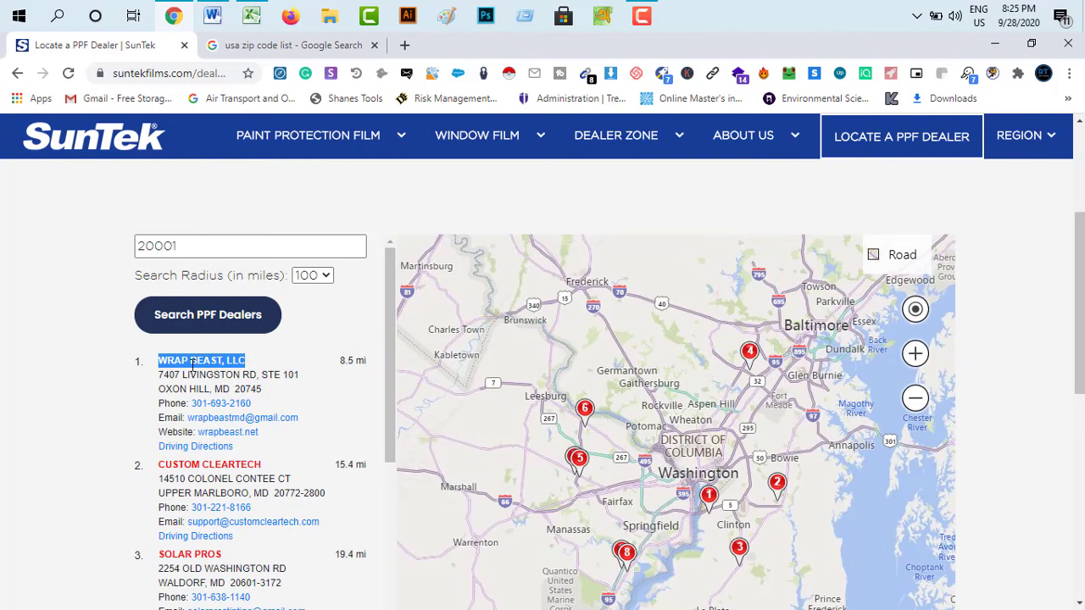
{"action": "right_click", "coordinate": [193, 363]}
{"action": "left_click", "coordinate": [219, 373]}
{"action": "left_click", "coordinate": [247, 13]}
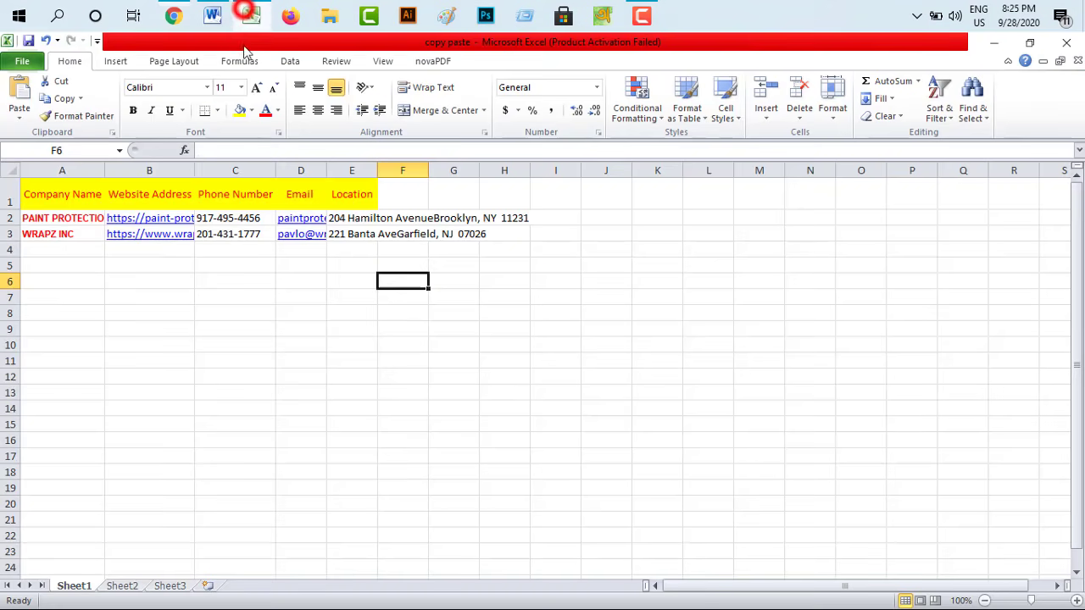
{"action": "left_click", "coordinate": [64, 253]}
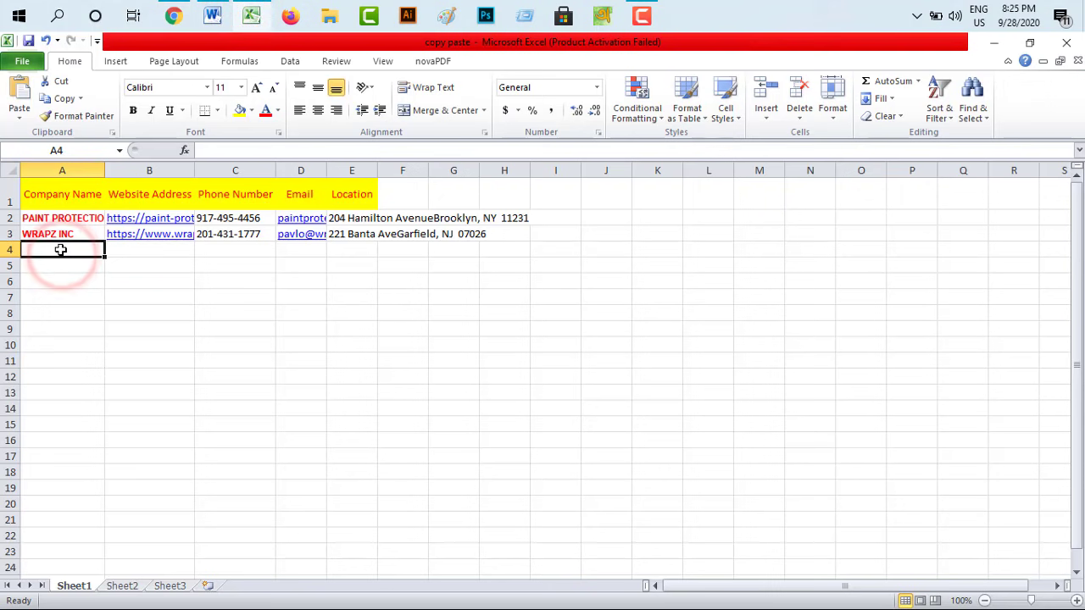
{"action": "right_click", "coordinate": [66, 252]}
{"action": "left_click", "coordinate": [94, 312]}
{"action": "left_click", "coordinate": [91, 314]}
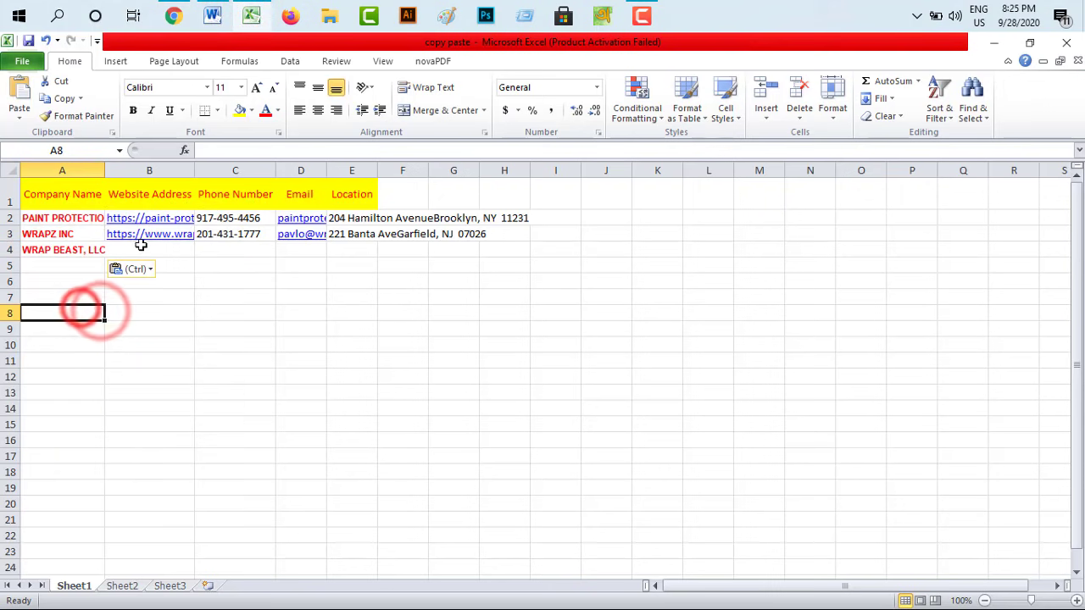
{"action": "left_click", "coordinate": [140, 245]}
Copy WRAP BEAST's two-line street address from the SunTek listing in Chrome into the Location cell E4 in Excel
{"action": "left_click", "coordinate": [173, 16]}
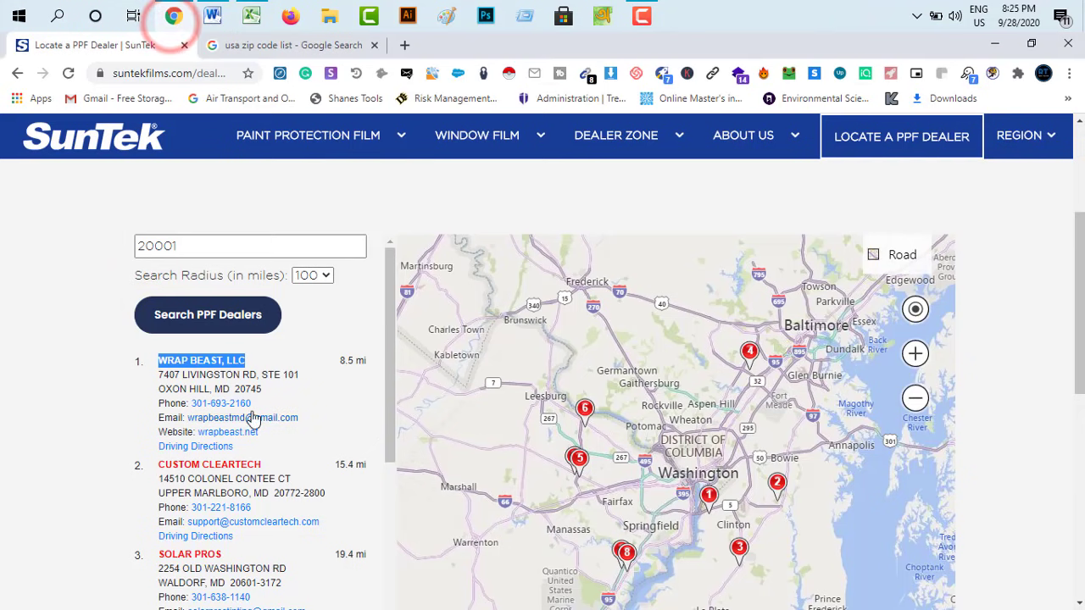
{"action": "left_click_drag", "start_coordinate": [257, 390], "coordinate": [169, 375]}
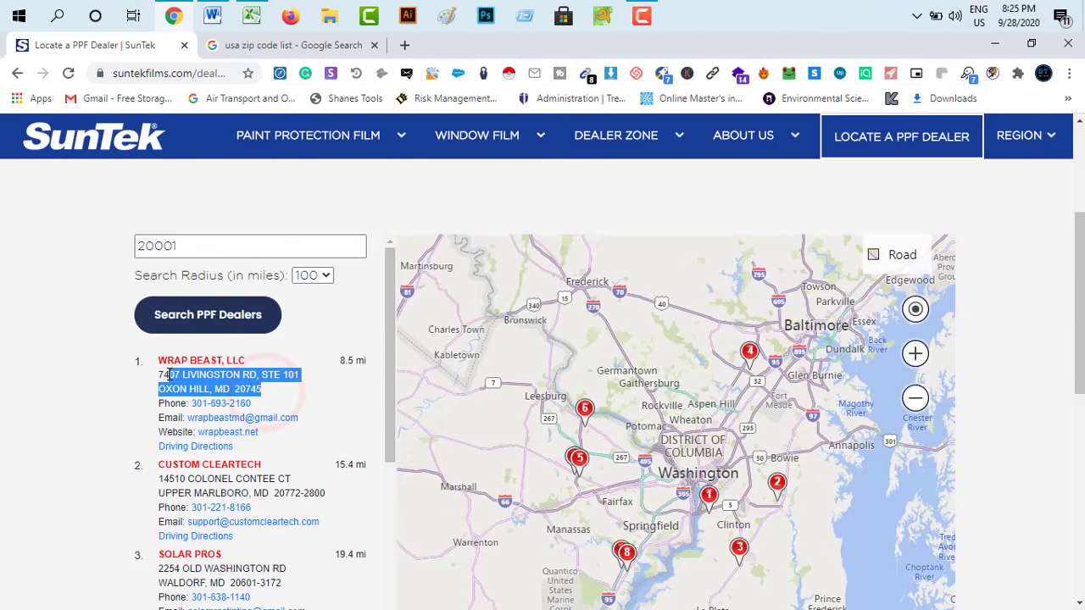
{"action": "right_click", "coordinate": [165, 379]}
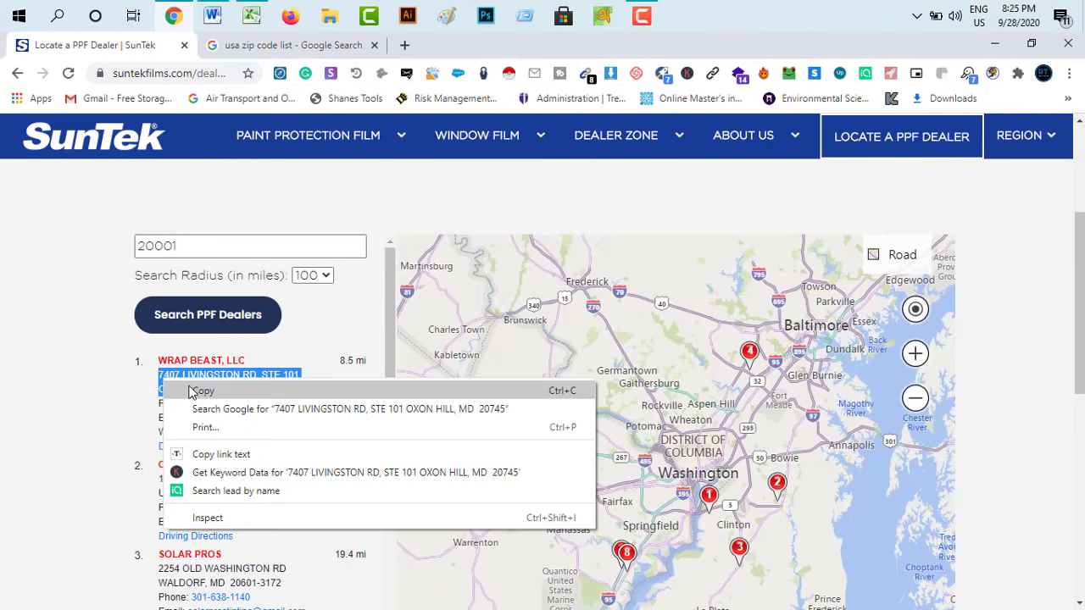
{"action": "left_click", "coordinate": [181, 390]}
{"action": "left_click", "coordinate": [251, 16]}
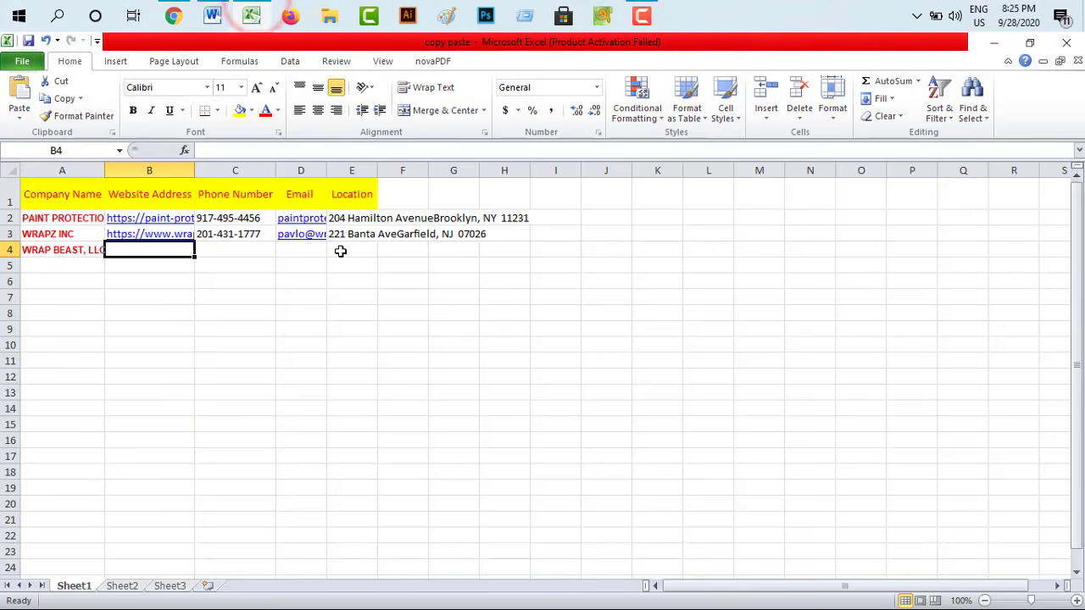
{"action": "left_click", "coordinate": [340, 251]}
{"action": "right_click", "coordinate": [350, 249]}
{"action": "left_click", "coordinate": [385, 312]}
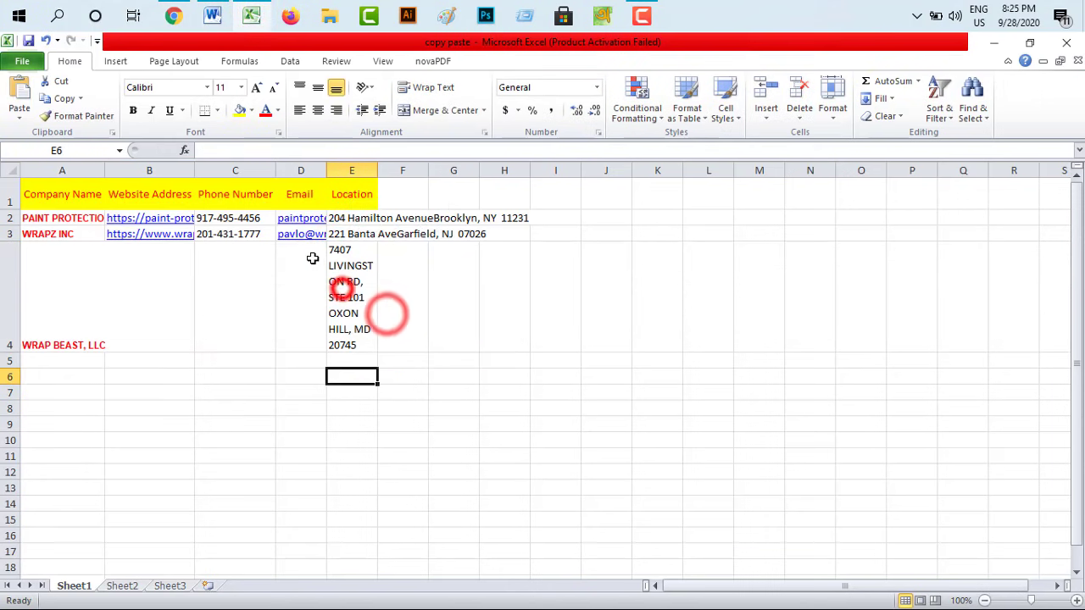
{"action": "left_click", "coordinate": [313, 259]}
Copy WRAP BEAST's phone number from the SunTek listing in Chrome into the Phone Number cell C4 in Excel
{"action": "left_click", "coordinate": [173, 16]}
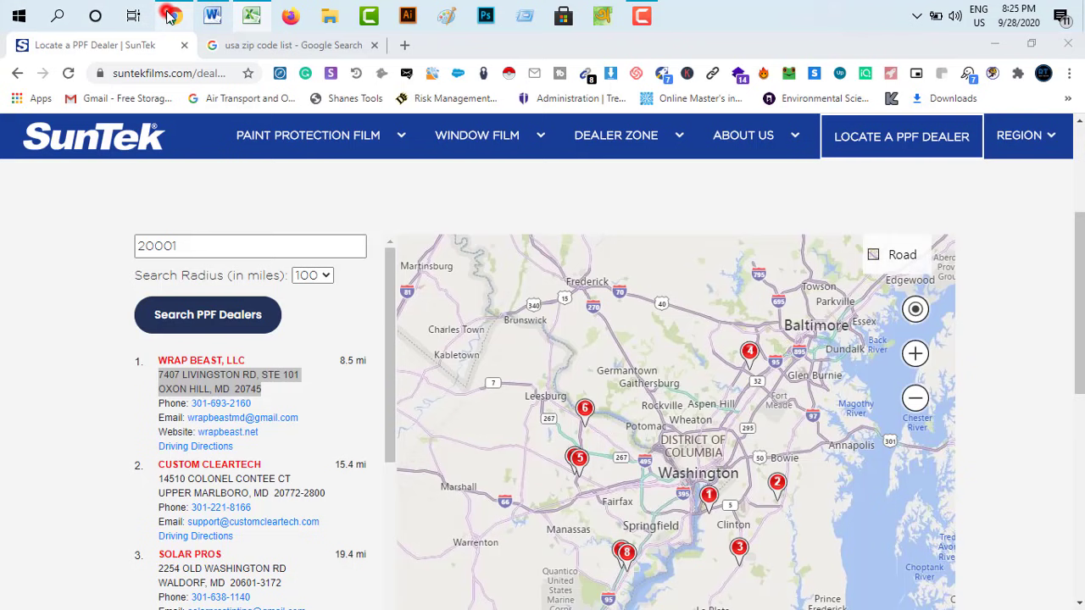
{"action": "right_click", "coordinate": [232, 405]}
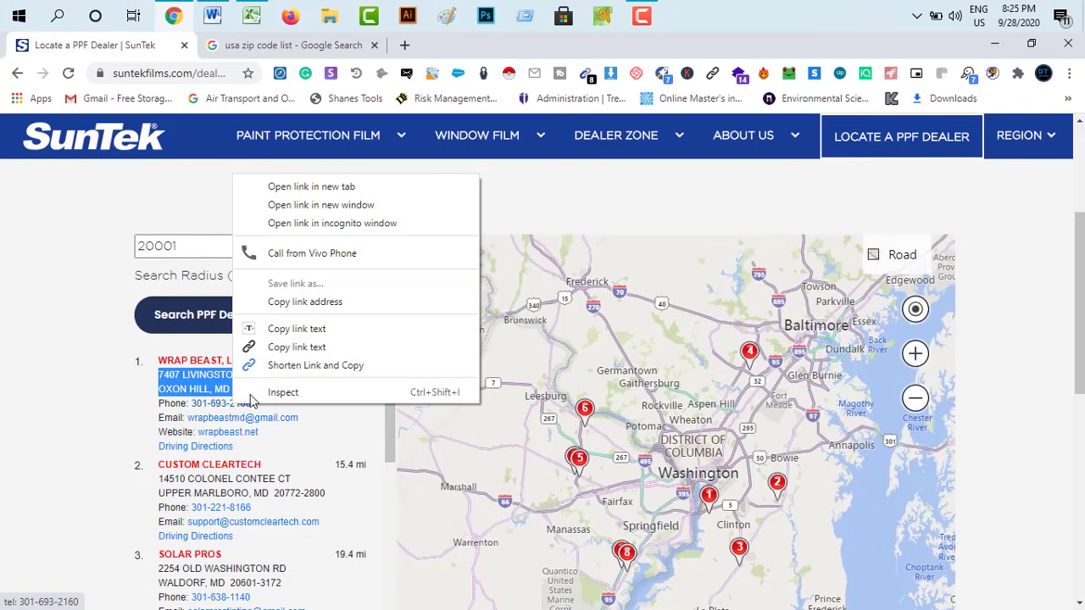
{"action": "left_click", "coordinate": [273, 331]}
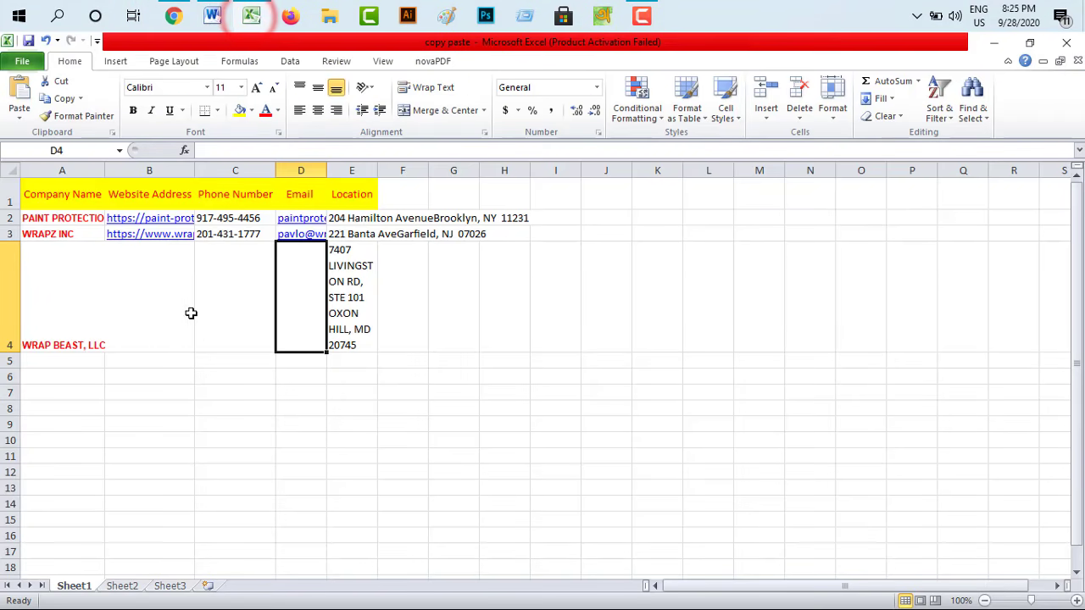
{"action": "right_click", "coordinate": [222, 313]}
{"action": "left_click", "coordinate": [256, 379]}
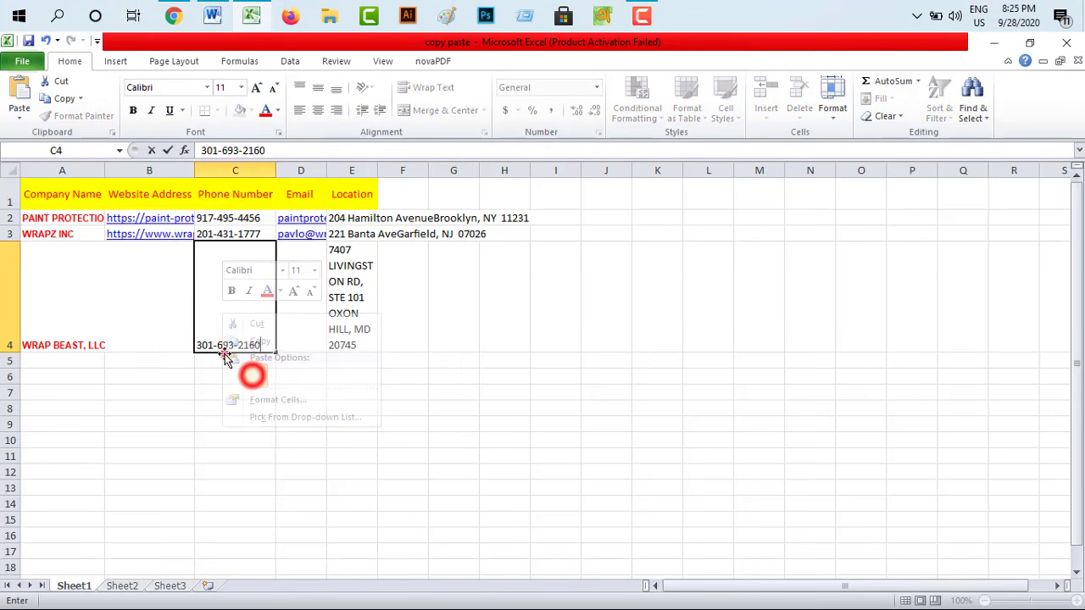
{"action": "left_click", "coordinate": [172, 317]}
Copy WRAP BEAST's email address from the SunTek listing in Chrome into the Email cell D4 in Excel
{"action": "left_click", "coordinate": [172, 17]}
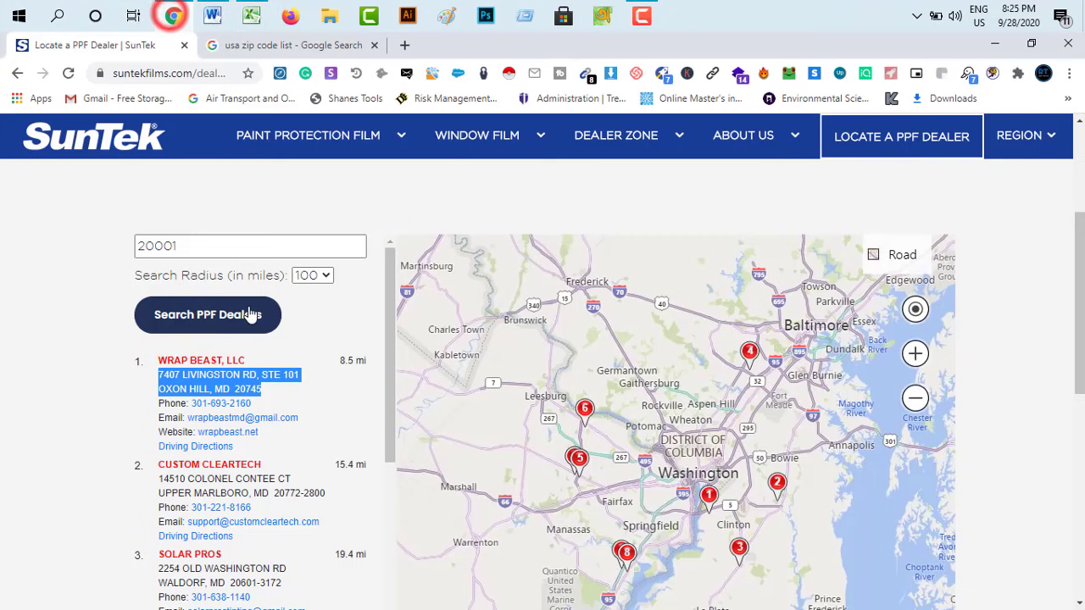
{"action": "right_click", "coordinate": [254, 421]}
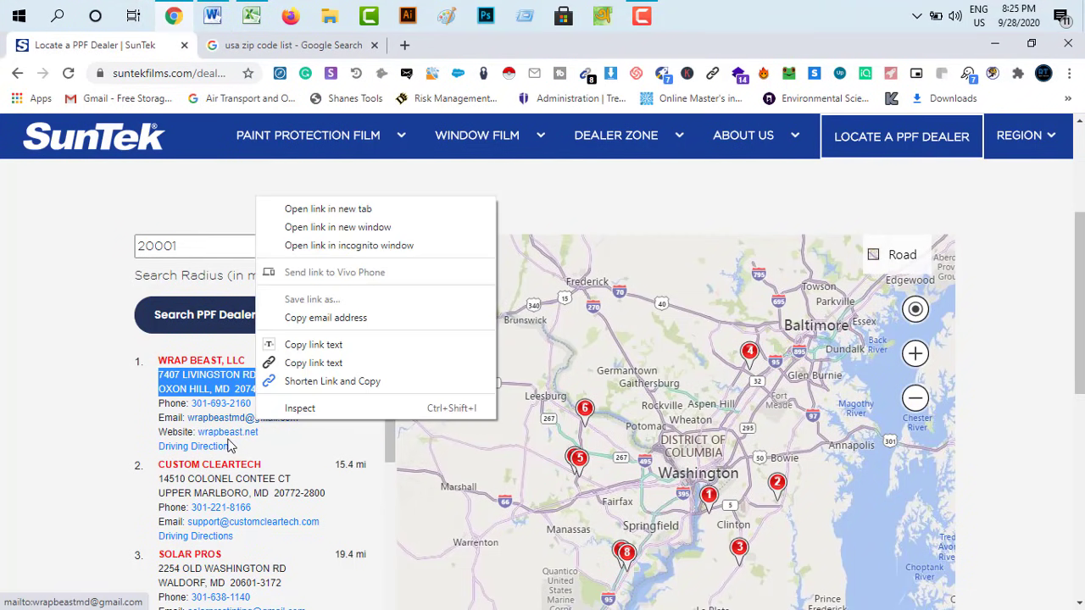
{"action": "left_click", "coordinate": [300, 345]}
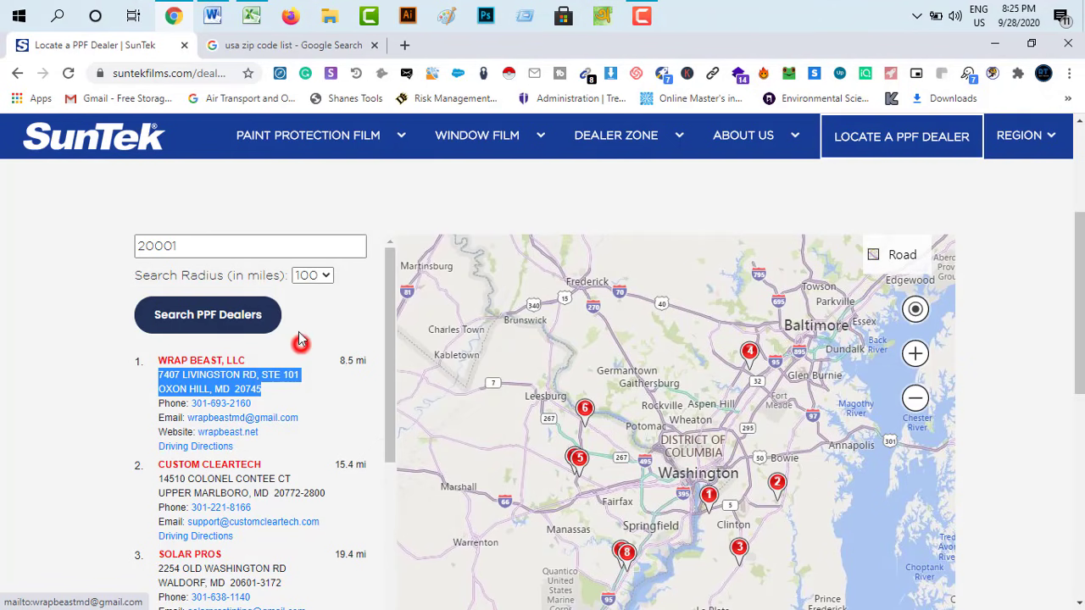
{"action": "left_click", "coordinate": [251, 15]}
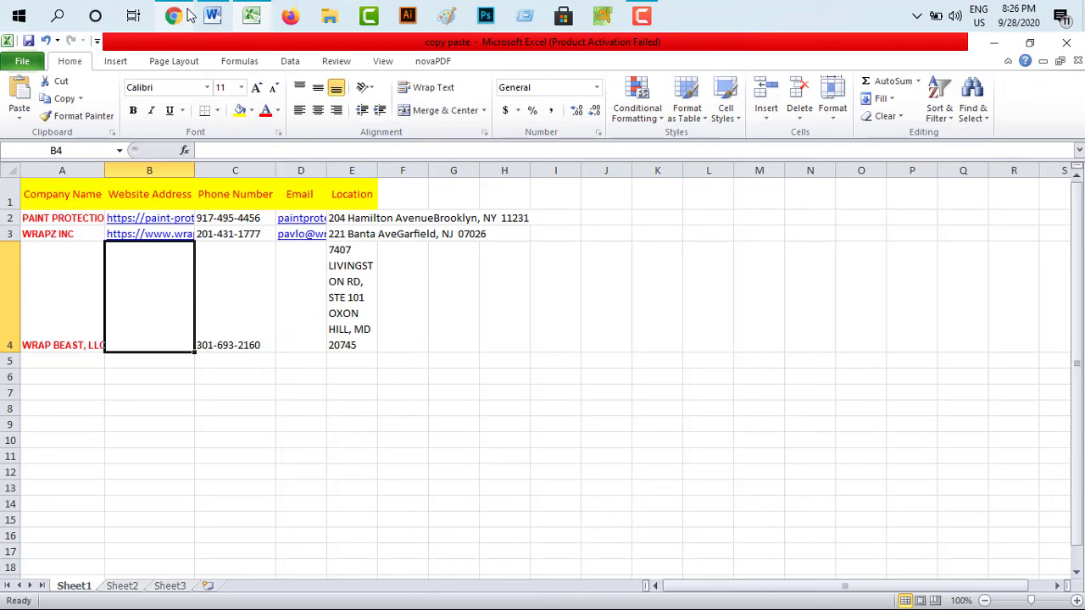
{"action": "left_click", "coordinate": [290, 295]}
{"action": "right_click", "coordinate": [287, 291]}
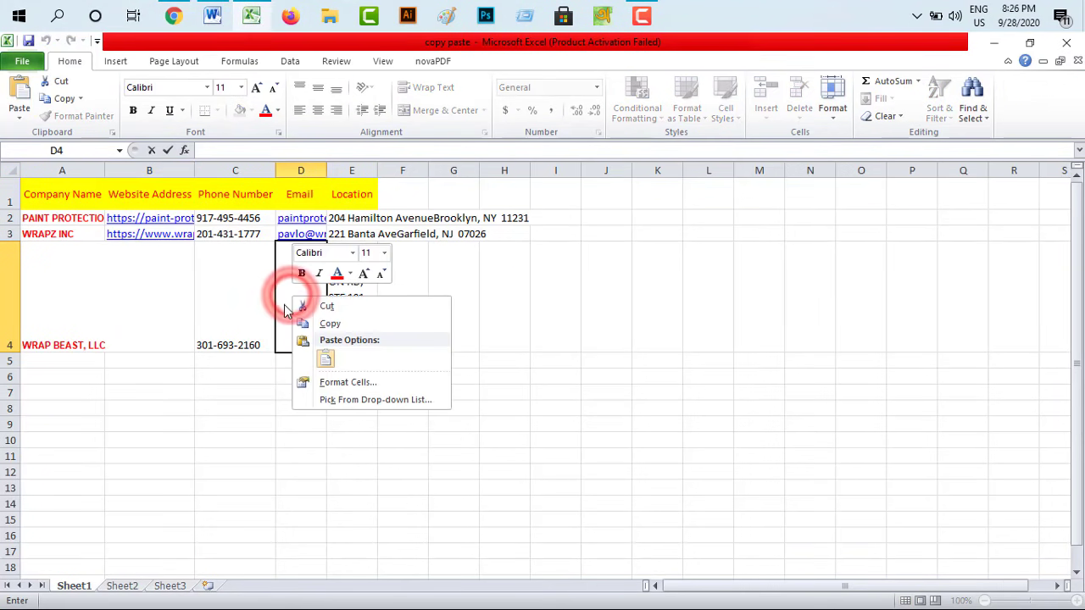
{"action": "left_click", "coordinate": [319, 348]}
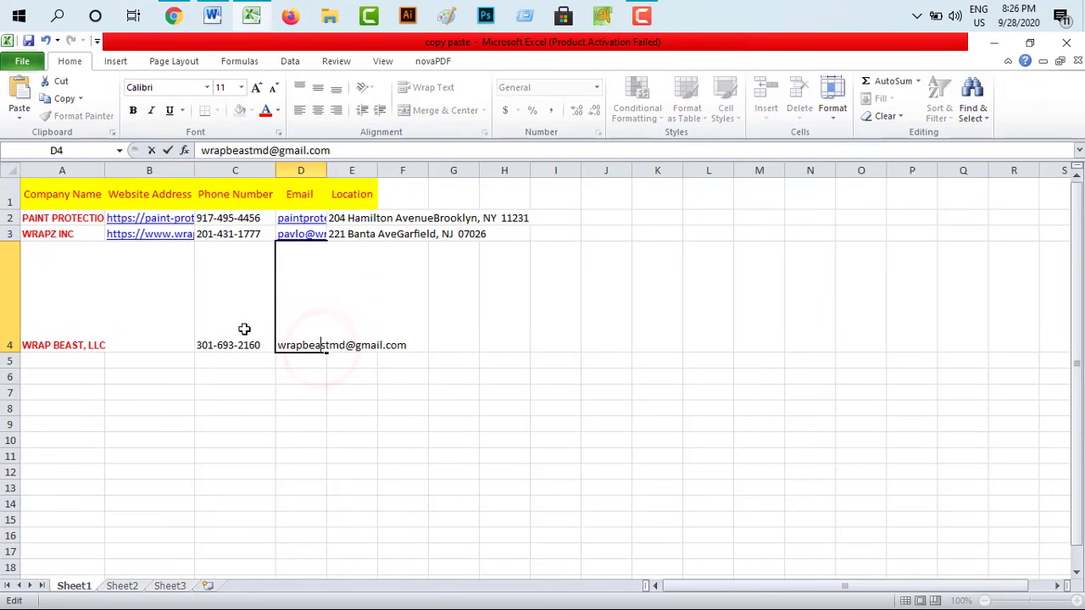
{"action": "left_click", "coordinate": [165, 311]}
Try to copy WRAP BEAST's website link text from the SunTek listing in Chrome into cell B4 in Excel
{"action": "left_click", "coordinate": [172, 15]}
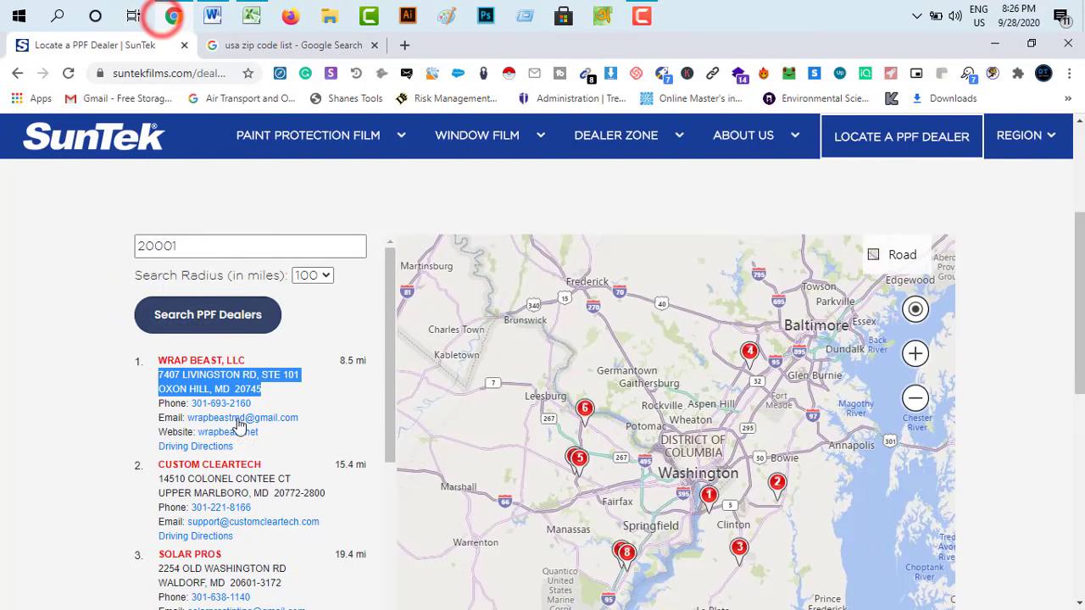
{"action": "right_click", "coordinate": [224, 439]}
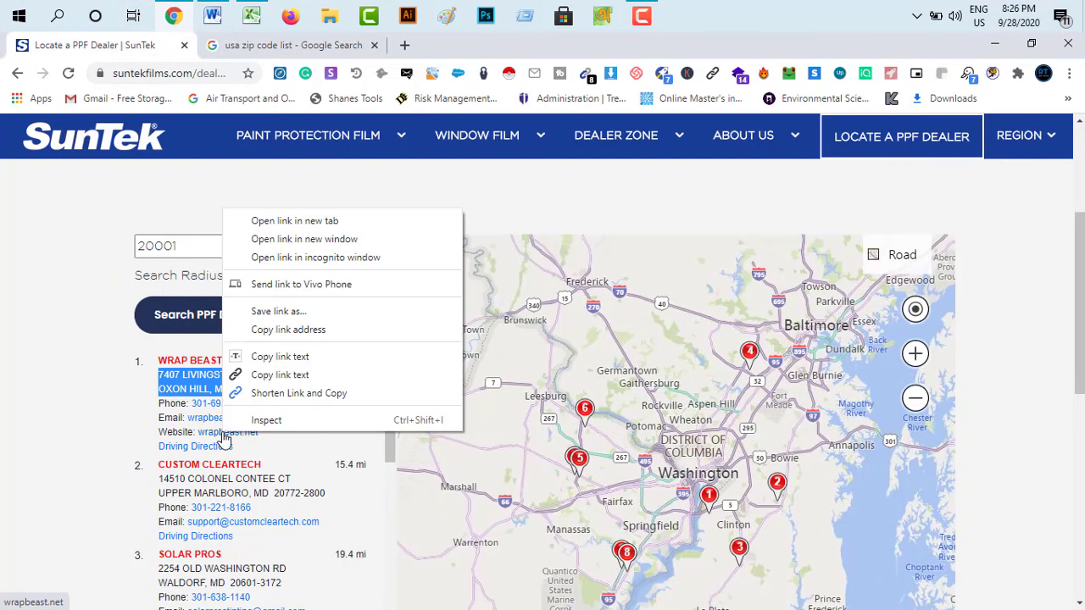
{"action": "left_click", "coordinate": [268, 357]}
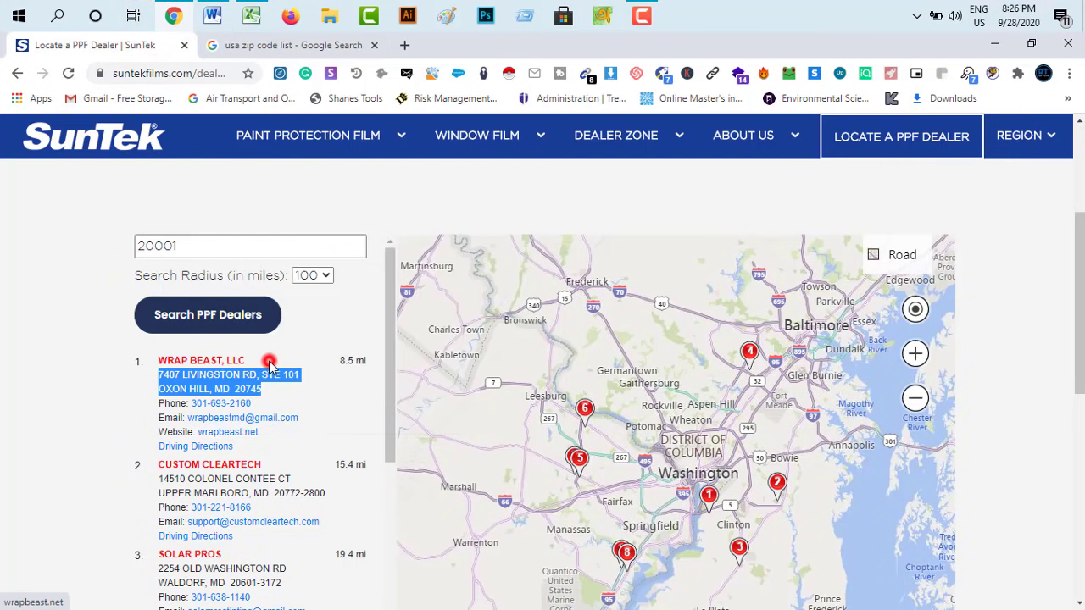
{"action": "left_click", "coordinate": [251, 16]}
{"action": "right_click", "coordinate": [147, 267]}
{"action": "left_click", "coordinate": [148, 269]}
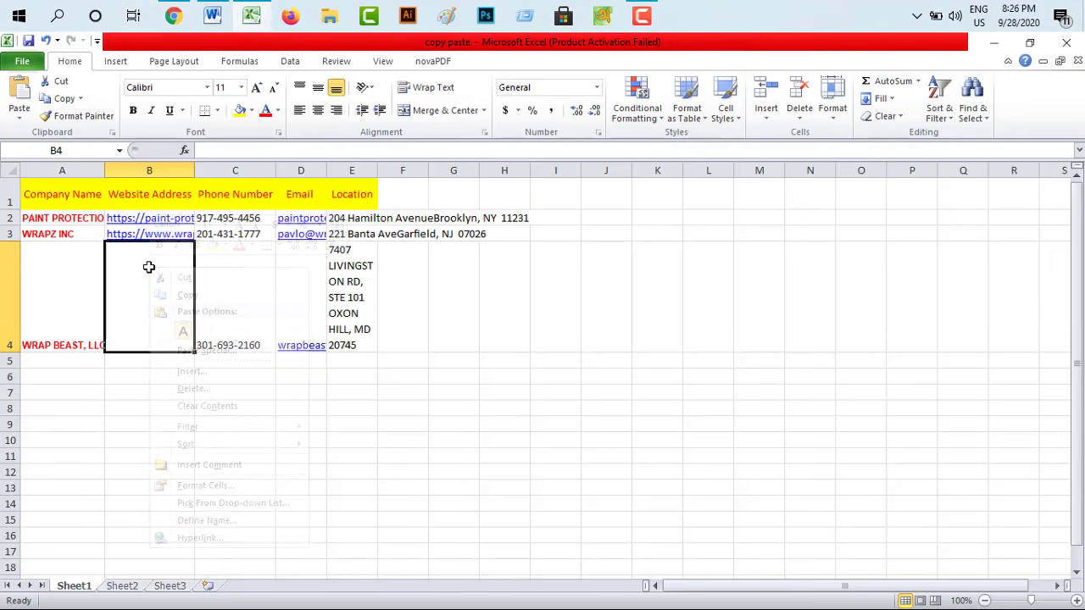
{"action": "right_click", "coordinate": [147, 270]}
Copy the website wrapbeast.net from the SunTek listing in Chrome and paste it into the Website Address cell B4 in Excel
{"action": "left_click", "coordinate": [173, 15]}
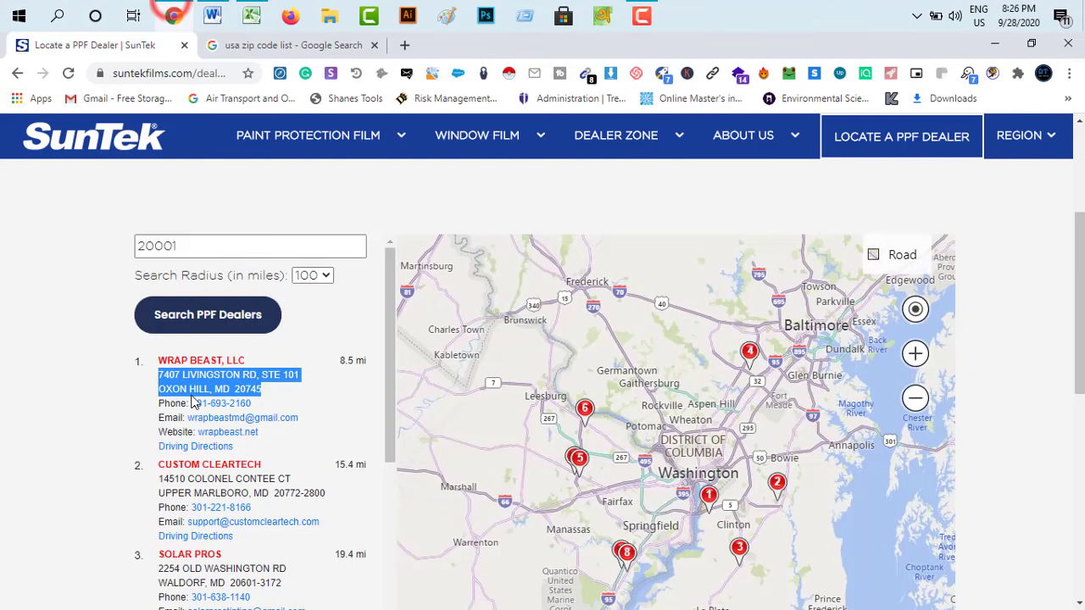
{"action": "right_click", "coordinate": [204, 438]}
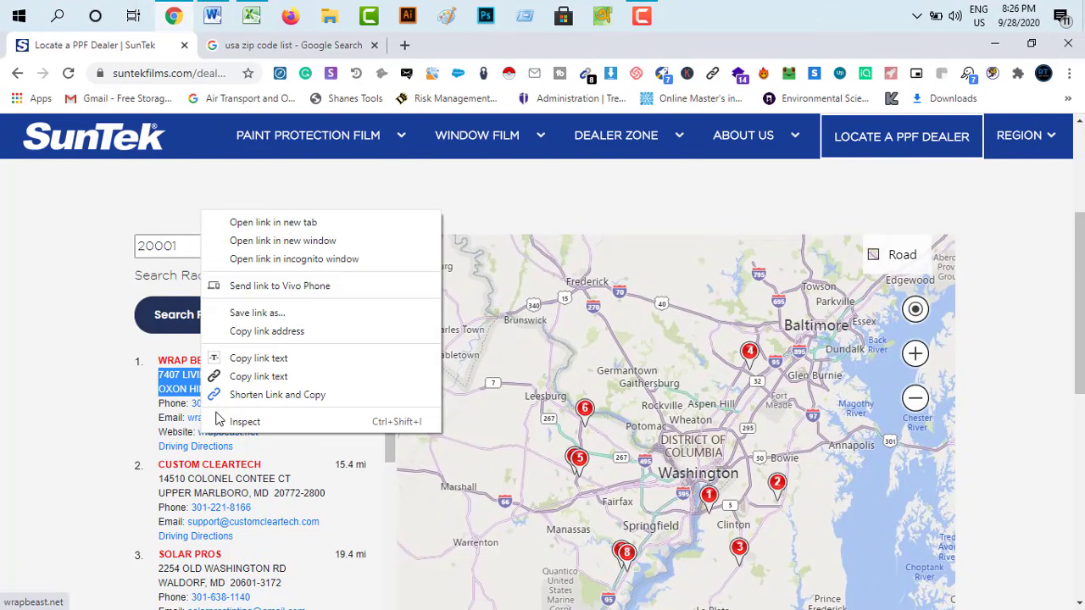
{"action": "left_click", "coordinate": [242, 354]}
{"action": "left_click", "coordinate": [251, 16]}
{"action": "right_click", "coordinate": [158, 314]}
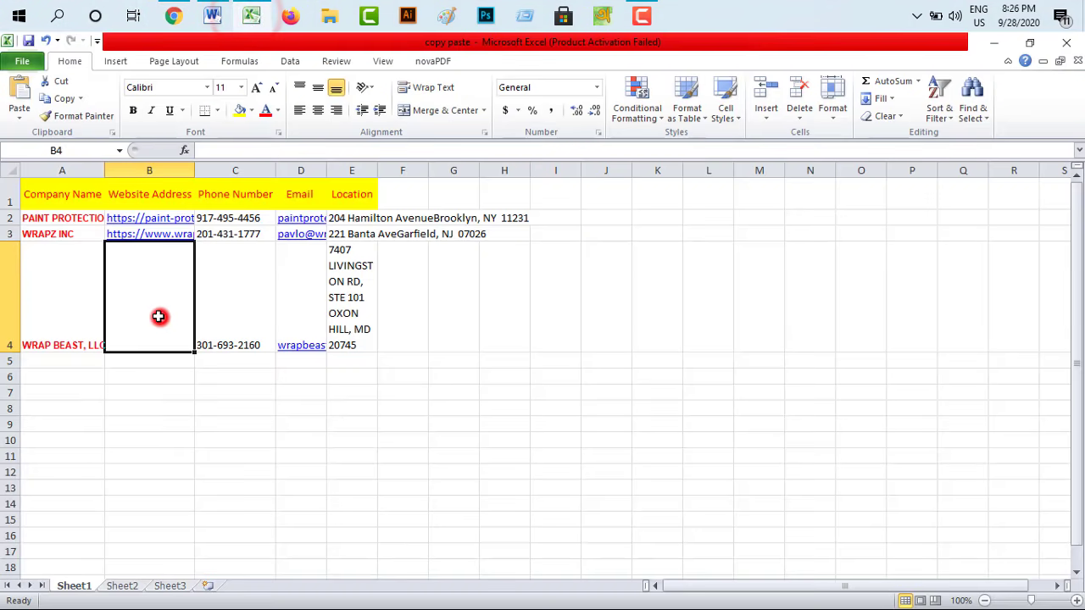
{"action": "left_click", "coordinate": [194, 376]}
Turn off text wrapping for the WRAP BEAST entry in cells A4 to E4
{"action": "left_click_drag", "start_coordinate": [76, 296], "coordinate": [348, 299]}
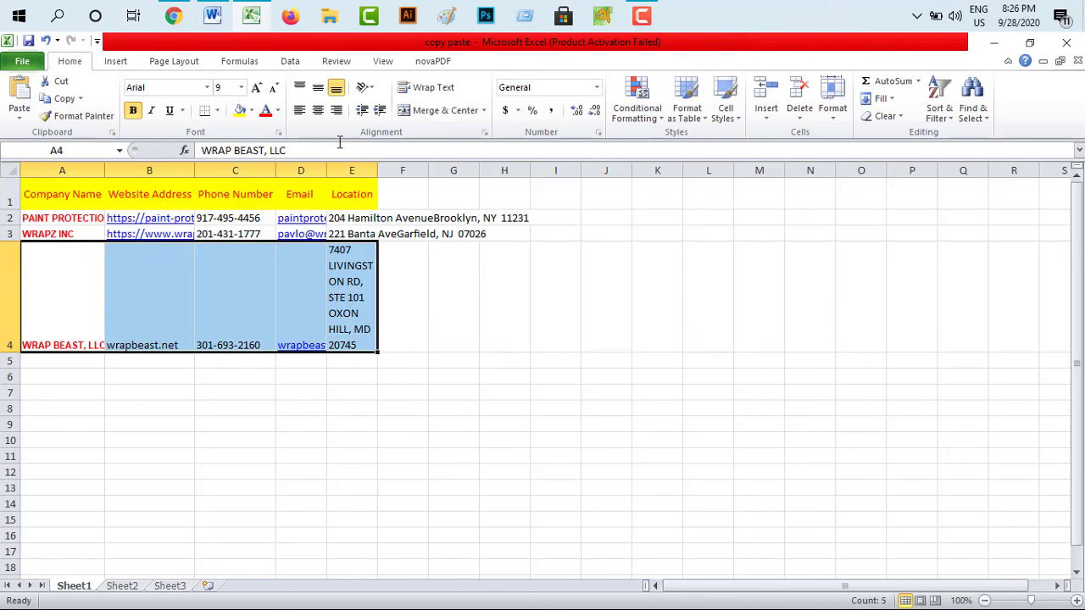
{"action": "left_click", "coordinate": [427, 88]}
{"action": "left_click", "coordinate": [426, 89]}
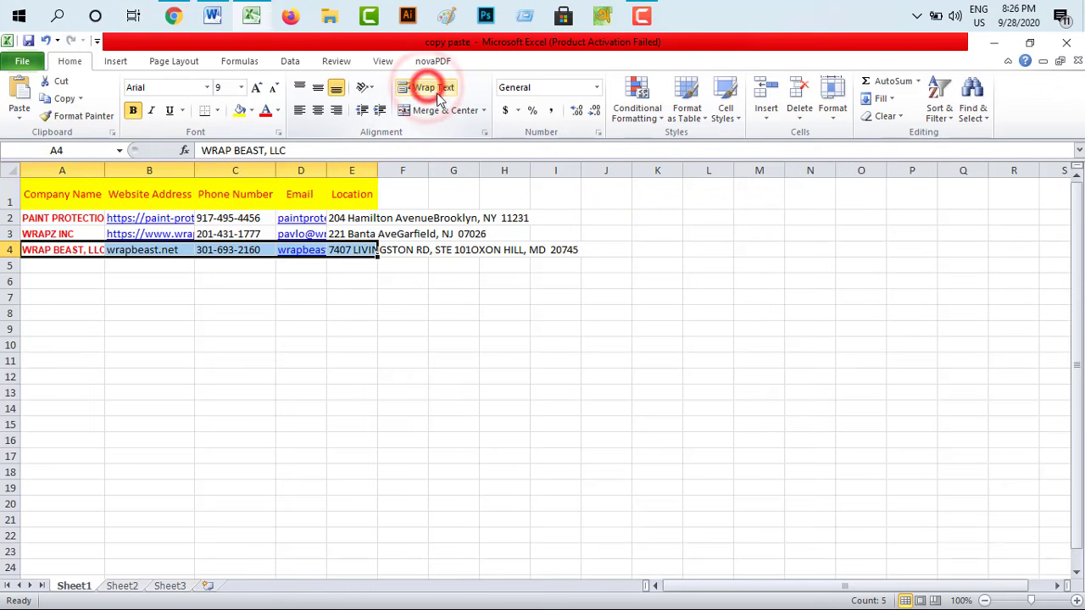
{"action": "left_click", "coordinate": [270, 326]}
{"action": "left_click", "coordinate": [96, 267]}
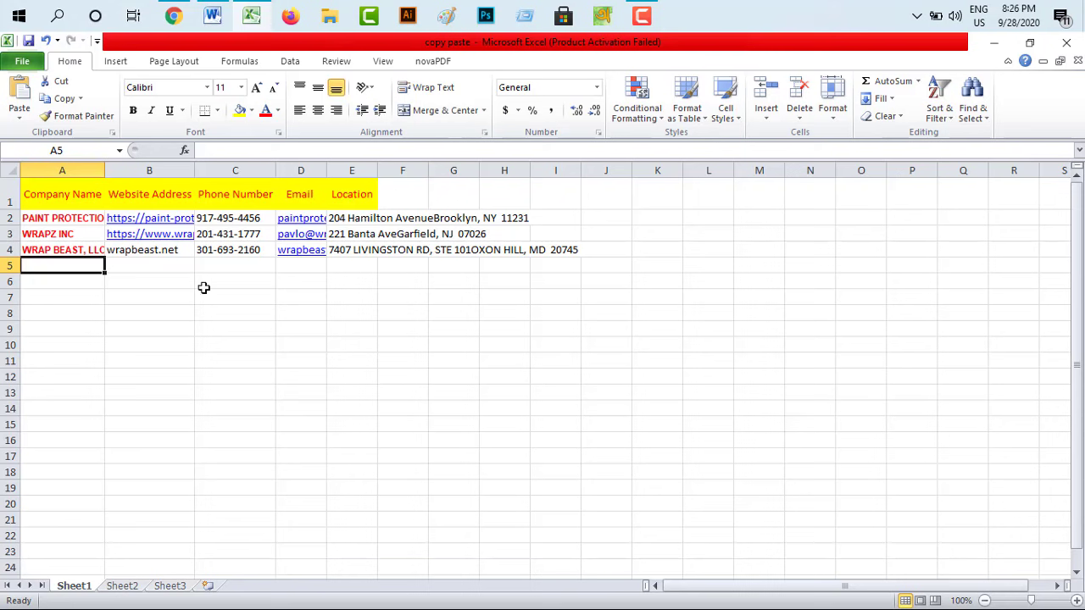
{"action": "left_click", "coordinate": [126, 269]}
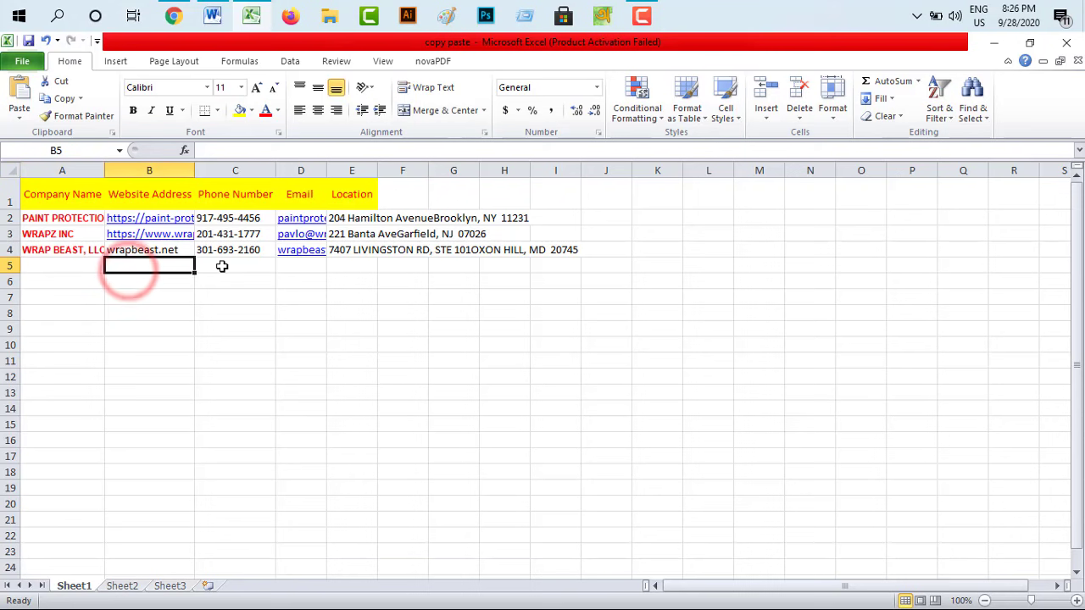
{"action": "left_click", "coordinate": [221, 265]}
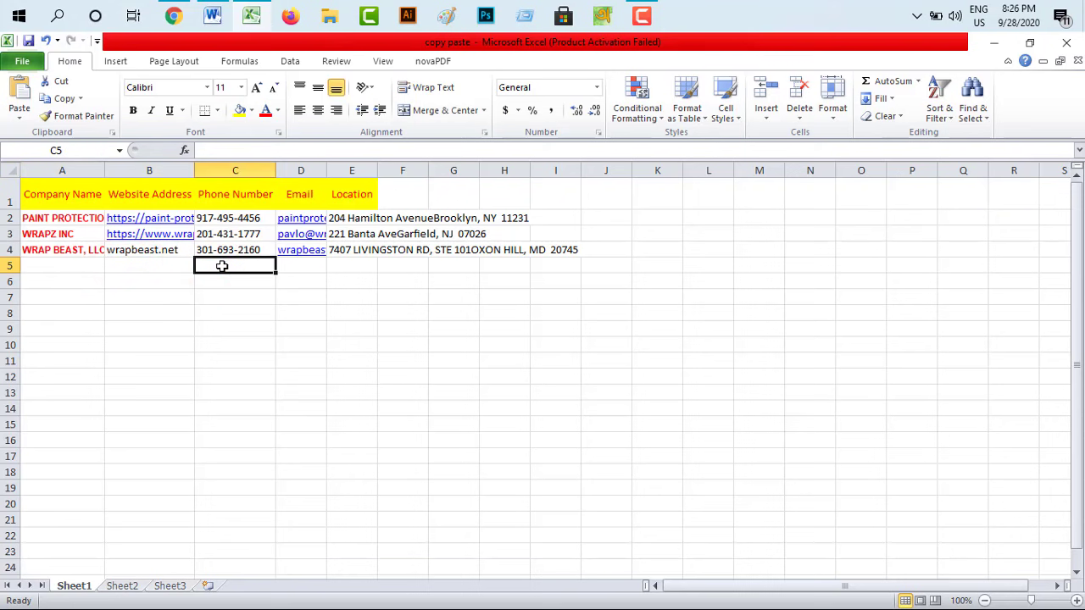